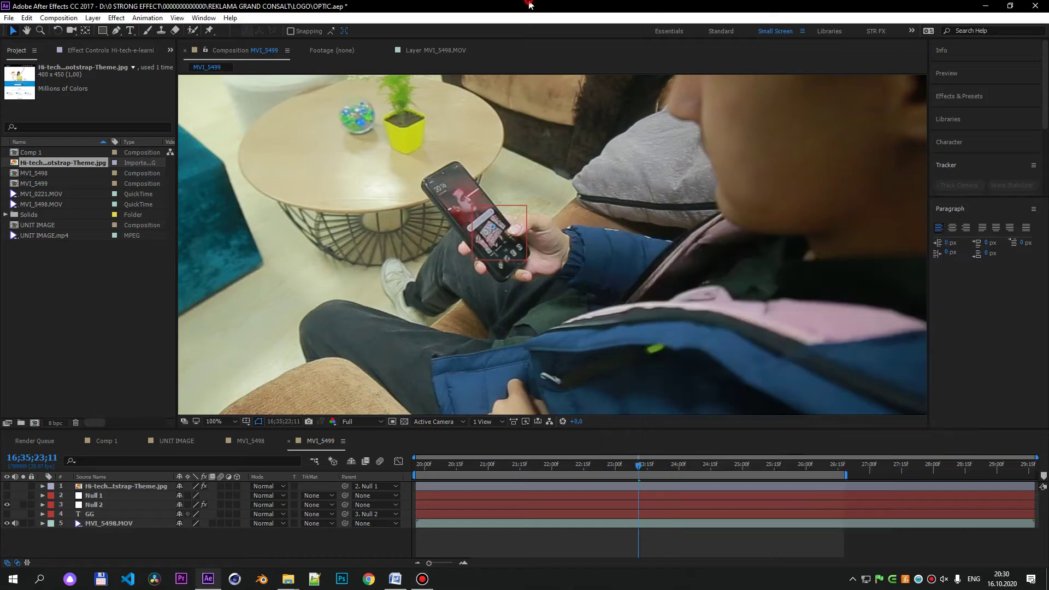
Leave the OPTIC After Effects project and bring up a new, empty Chrome tab.
{"action": "left_click", "coordinate": [24, 45]}
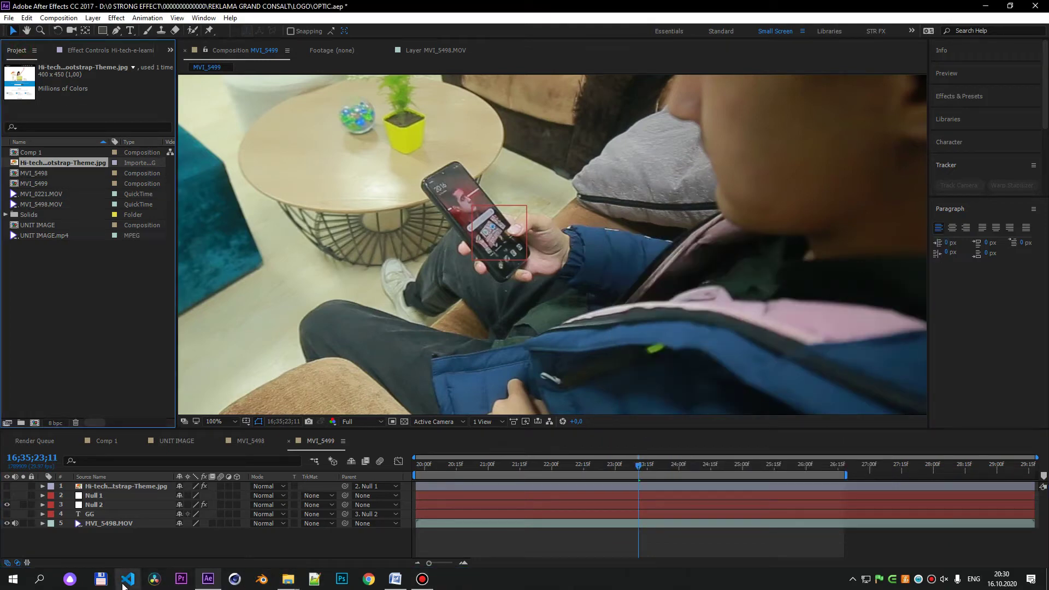
{"action": "left_click", "coordinate": [375, 581]}
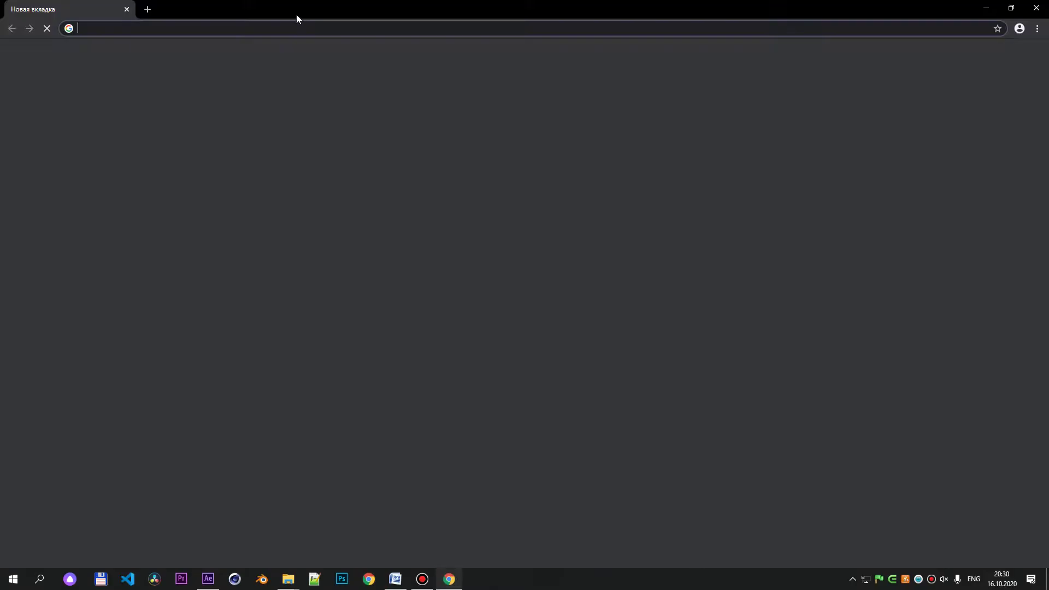
Search Google for 'videocopilot twitch' and open the Video Copilot - Twitch Plugin Demo Reel video.
{"action": "left_click", "coordinate": [292, 27]}
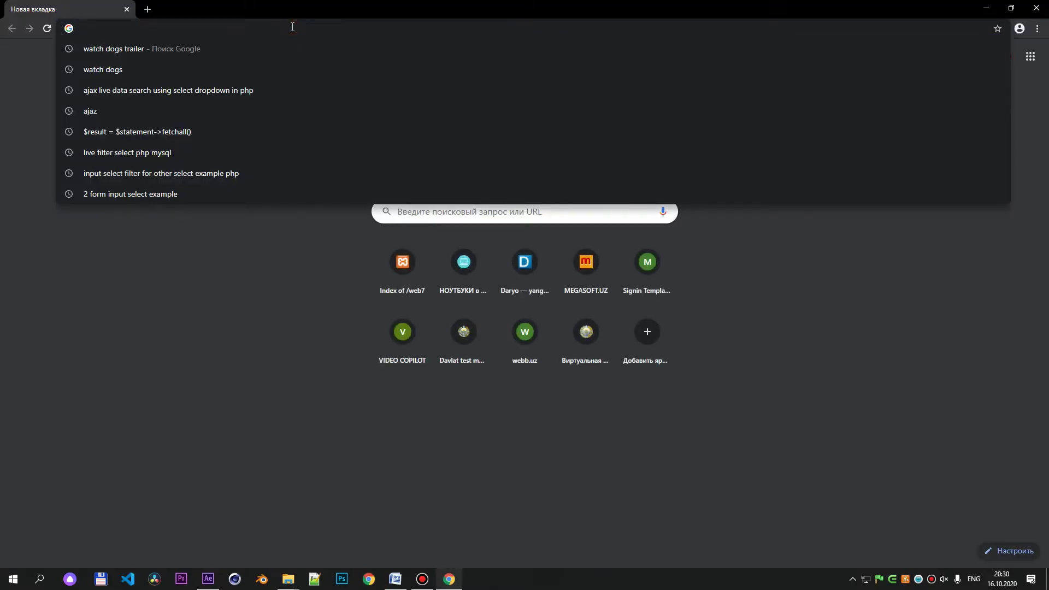
{"action": "type", "text": "vid"}
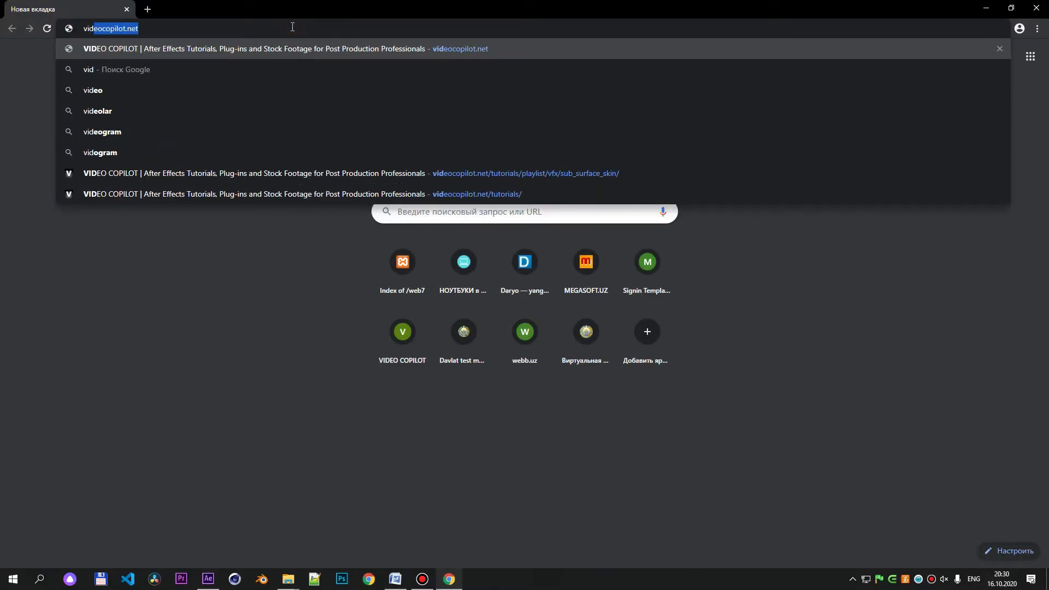
{"action": "type", "text": "eocopilot twitch"}
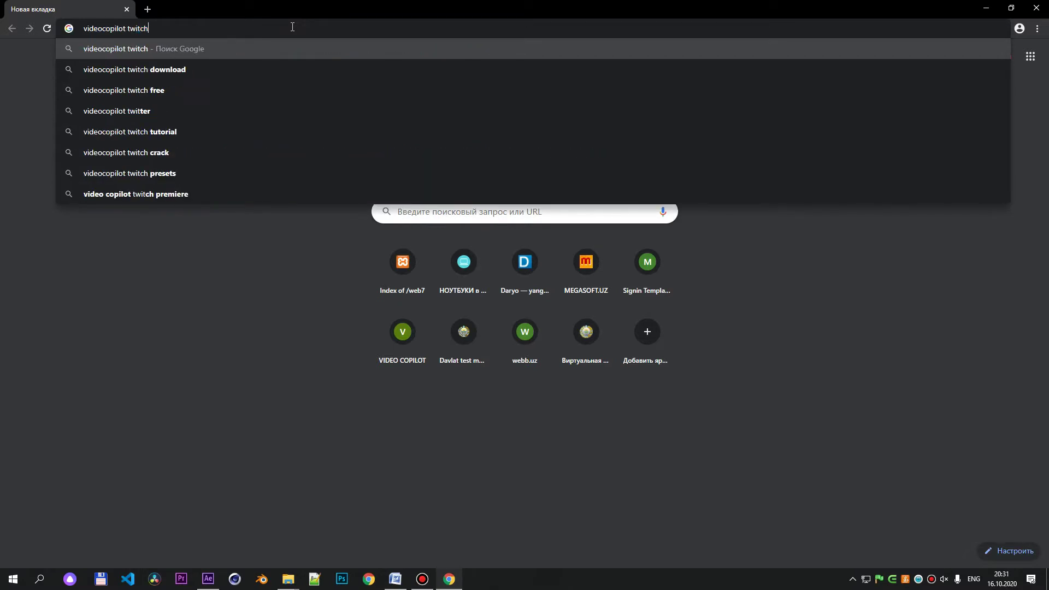
{"action": "key", "text": "Return"}
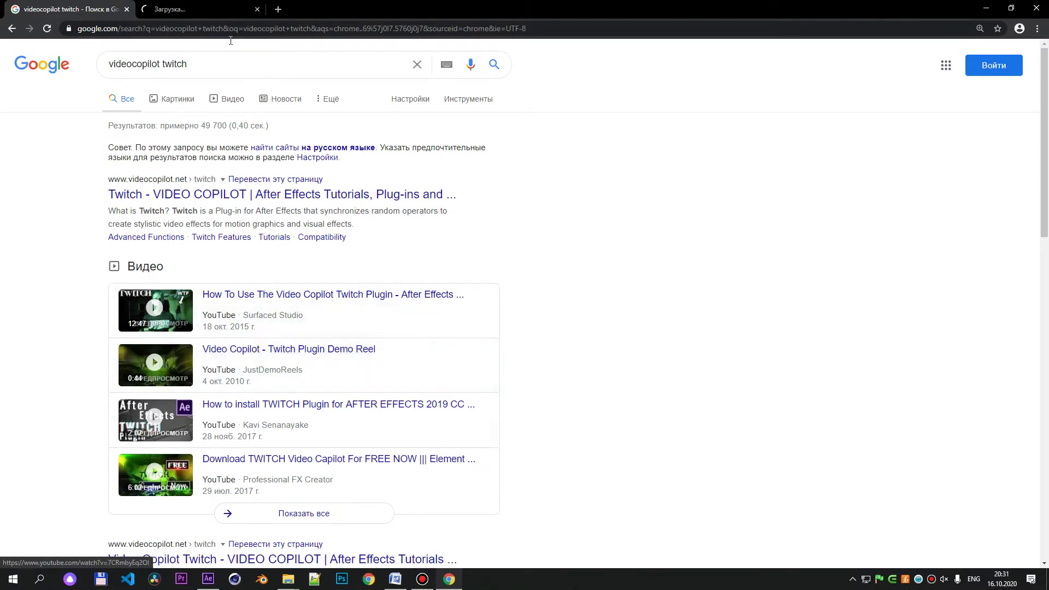
{"action": "left_click", "coordinate": [175, 9]}
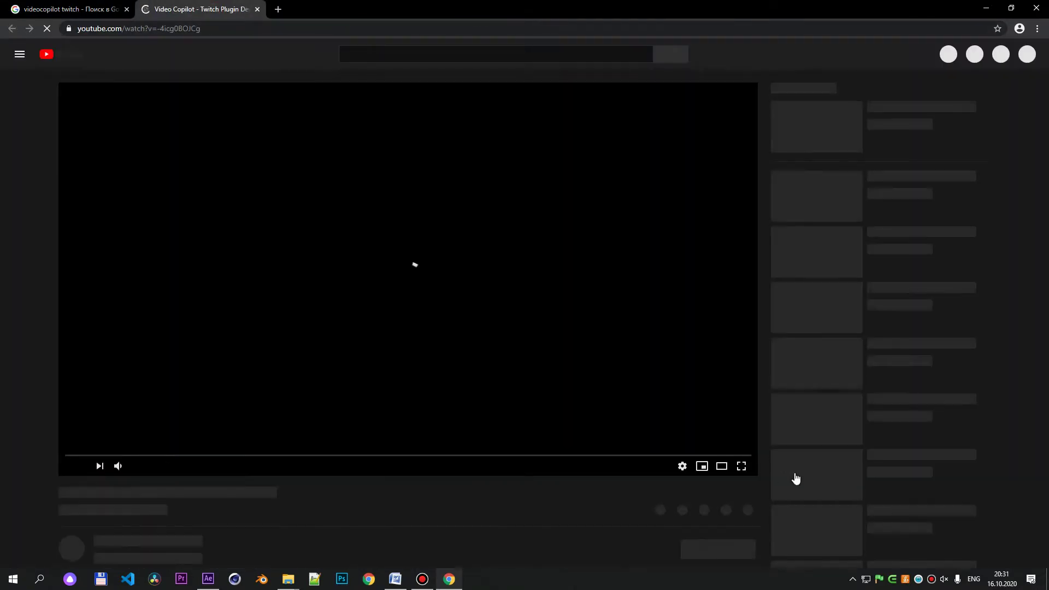
Play the demo reel full screen with system volume at 100 and player volume raised.
{"action": "left_click", "coordinate": [741, 466]}
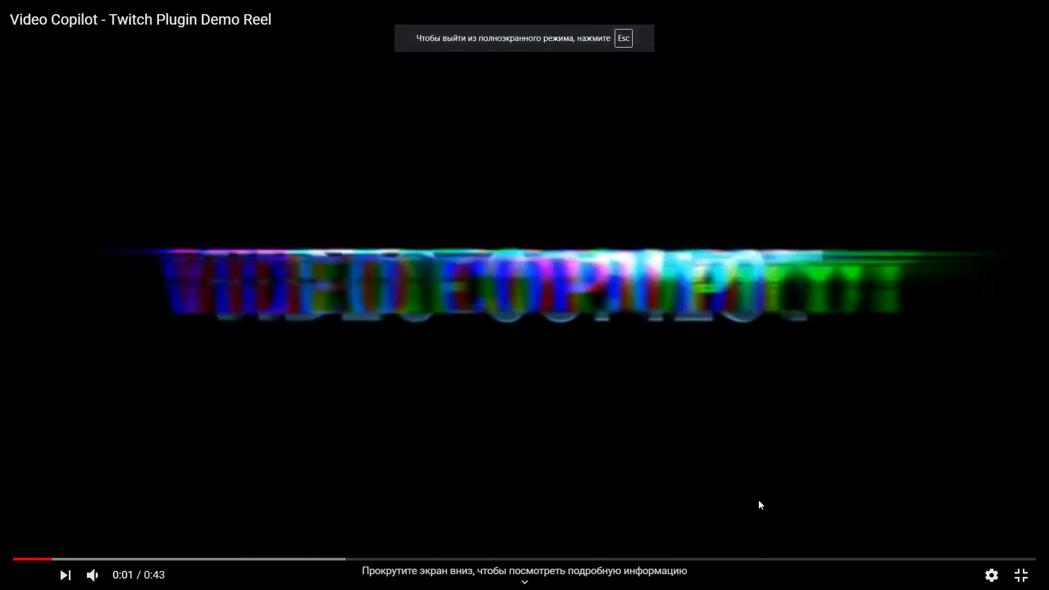
{"action": "left_click", "coordinate": [1021, 575]}
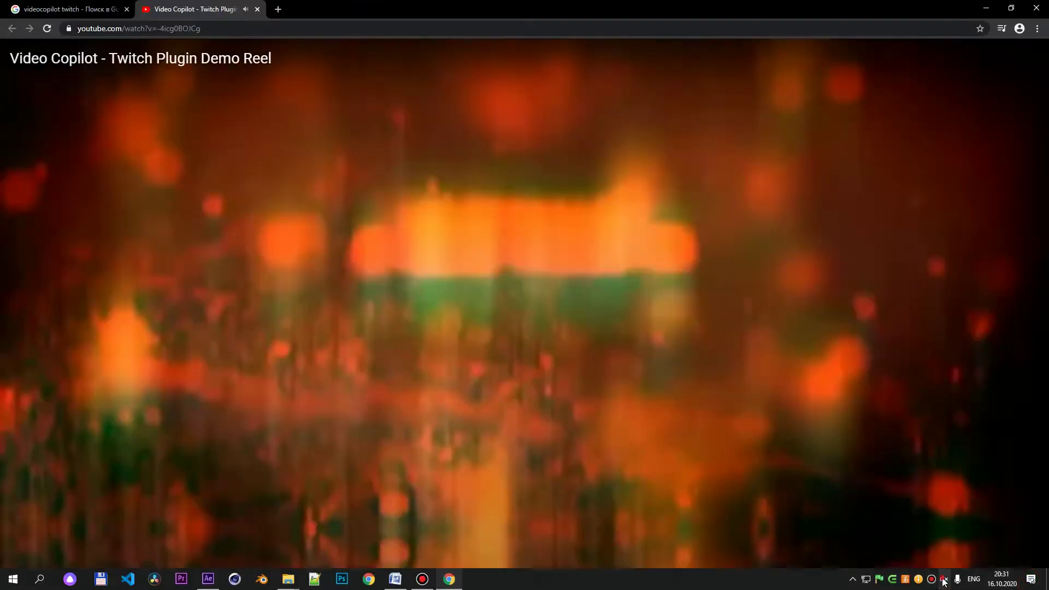
{"action": "left_click", "coordinate": [943, 578]}
{"action": "left_click_drag", "start_coordinate": [957, 564], "coordinate": [1019, 553]}
{"action": "key", "text": "f"}
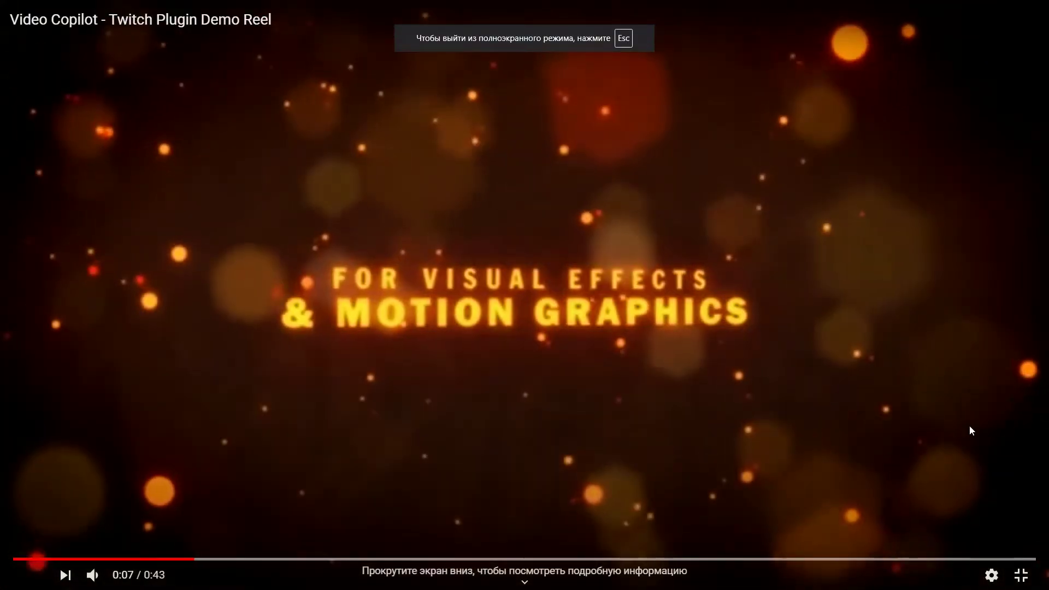
{"action": "left_click_drag", "start_coordinate": [121, 575], "coordinate": [131, 576]}
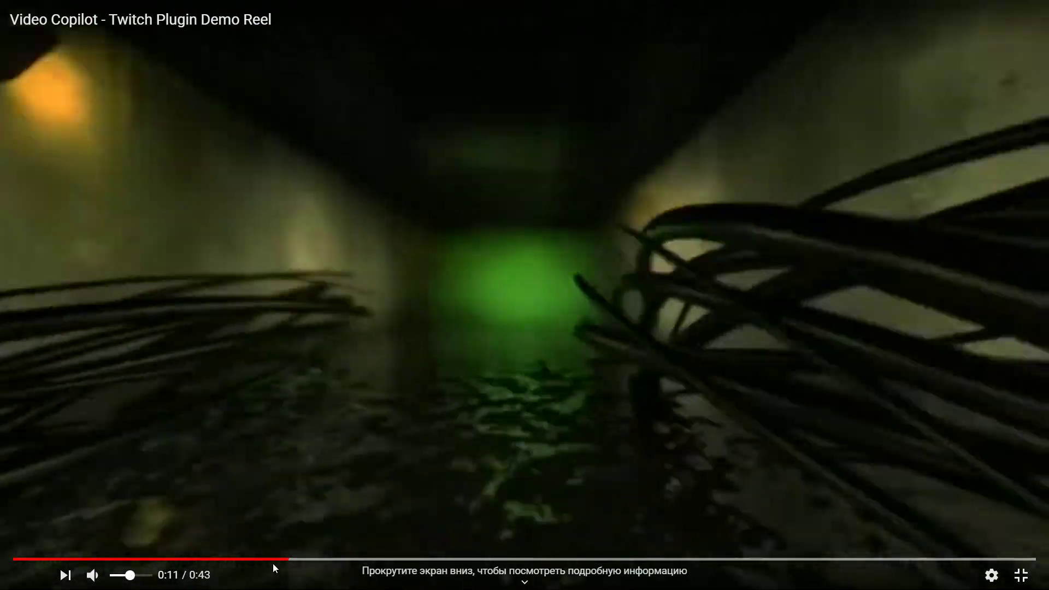
Rewind the reel to about 0:09 and pause it at moments like the TWITCH title.
{"action": "left_click", "coordinate": [243, 560]}
{"action": "left_click", "coordinate": [555, 389]}
{"action": "left_click", "coordinate": [555, 388]}
{"action": "left_click", "coordinate": [604, 379]}
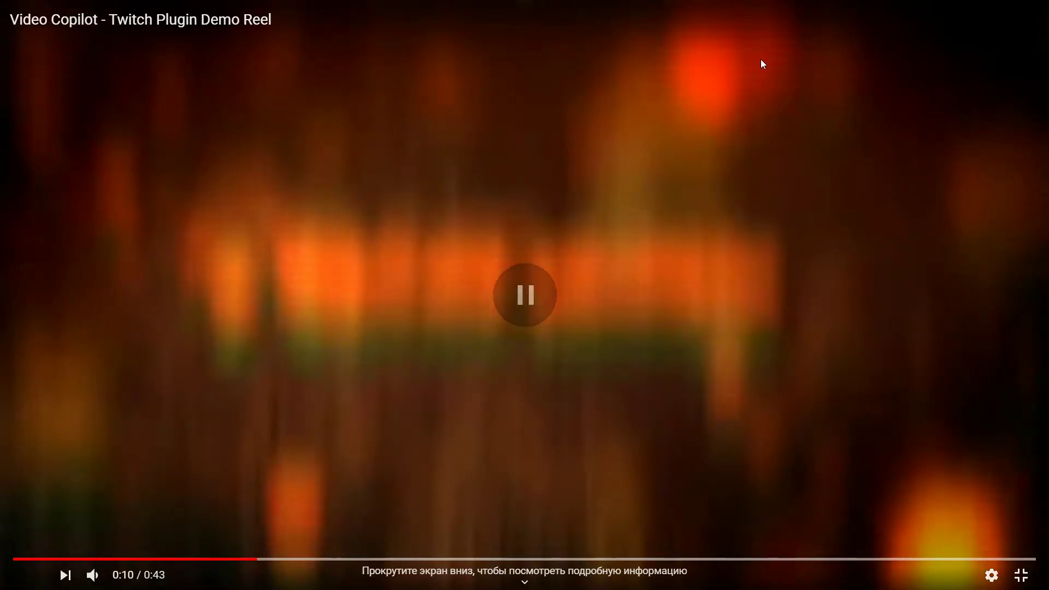
{"action": "left_click", "coordinate": [391, 328]}
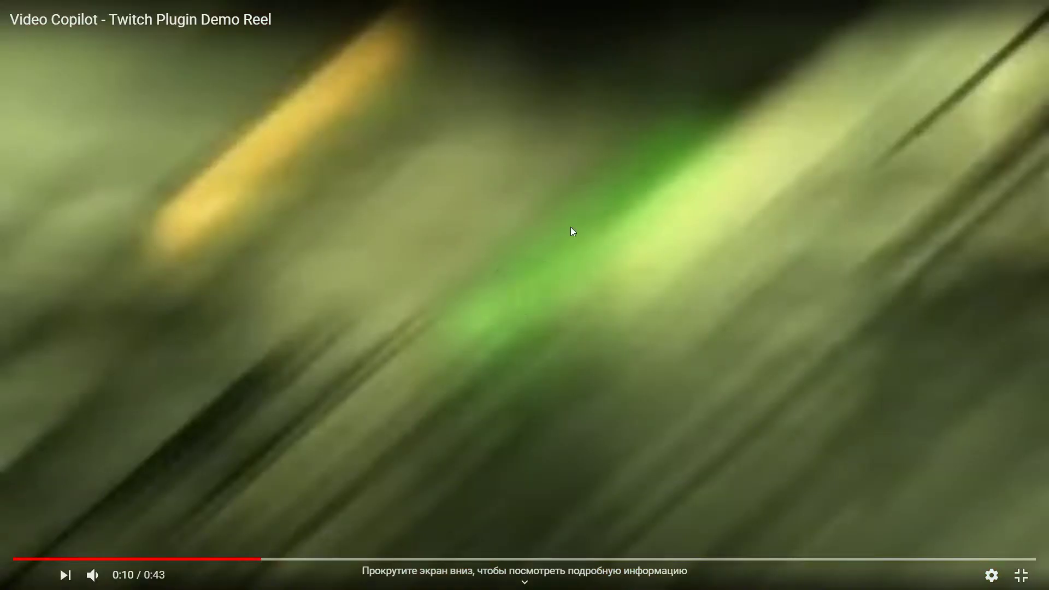
{"action": "right_click", "coordinate": [948, 156]}
{"action": "left_click", "coordinate": [599, 244]}
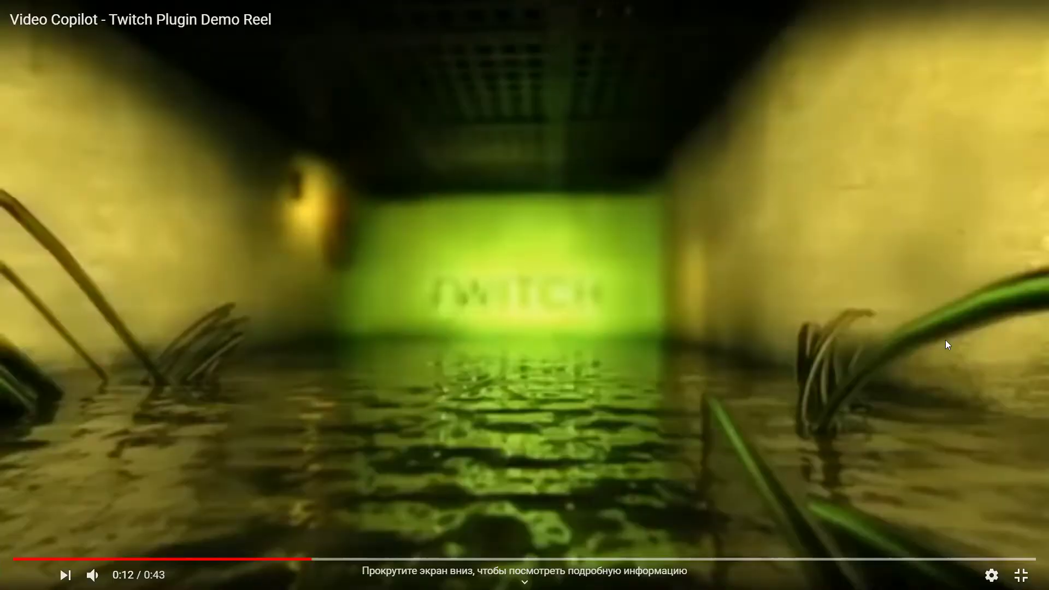
{"action": "left_click", "coordinate": [944, 340]}
{"action": "left_click", "coordinate": [944, 340]}
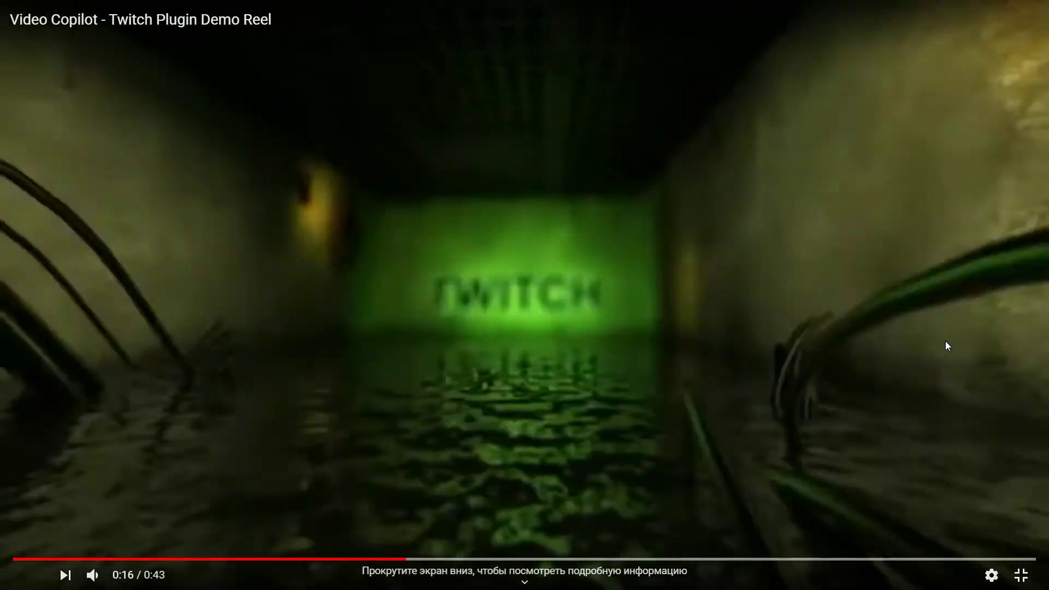
{"action": "left_click", "coordinate": [945, 341]}
{"action": "left_click", "coordinate": [945, 341]}
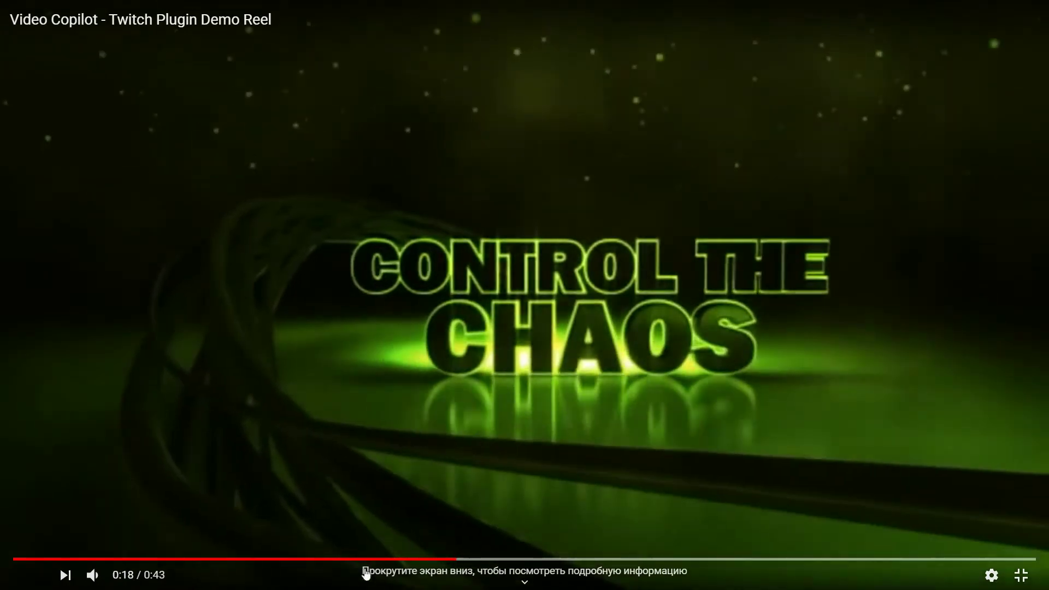
Lower the player volume slightly, finish watching, then exit full screen and close the YouTube tab.
{"action": "mouse_move", "coordinate": [128, 582]}
{"action": "left_click_drag", "start_coordinate": [128, 582], "coordinate": [122, 576]}
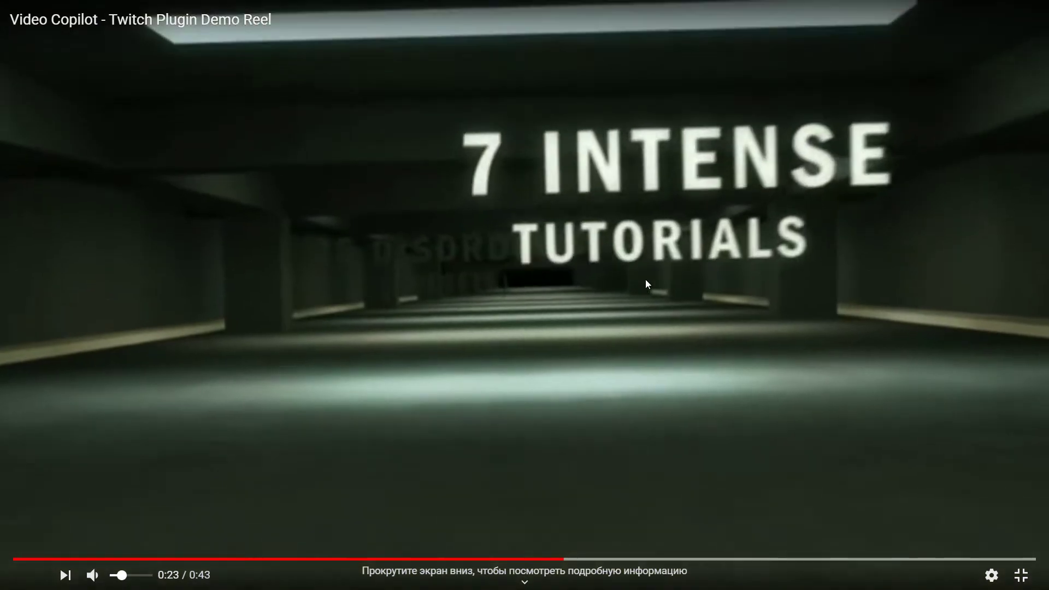
{"action": "left_click", "coordinate": [645, 279]}
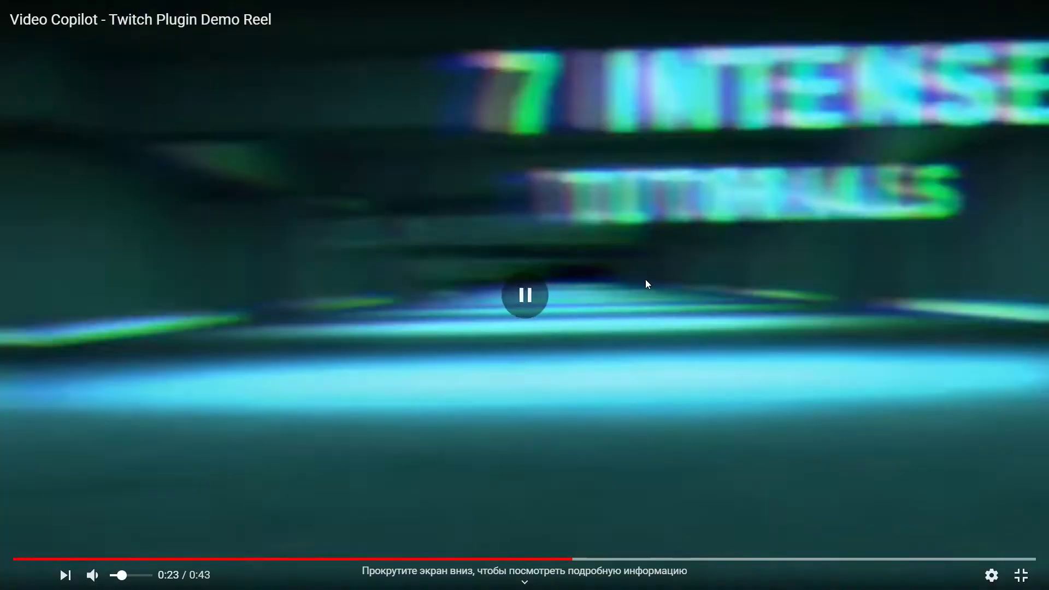
{"action": "left_click", "coordinate": [841, 174]}
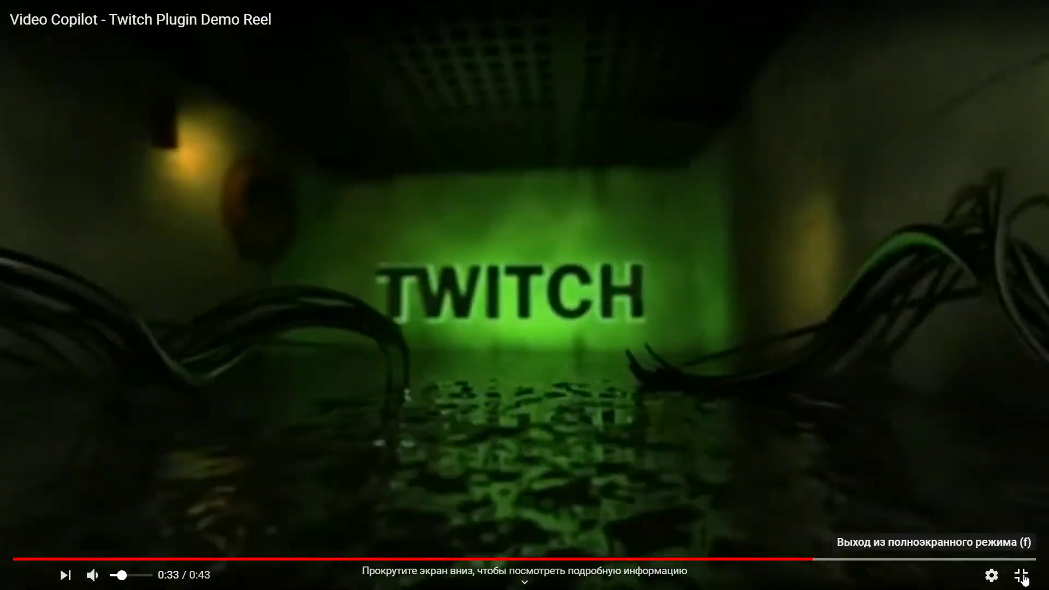
{"action": "left_click", "coordinate": [1021, 575]}
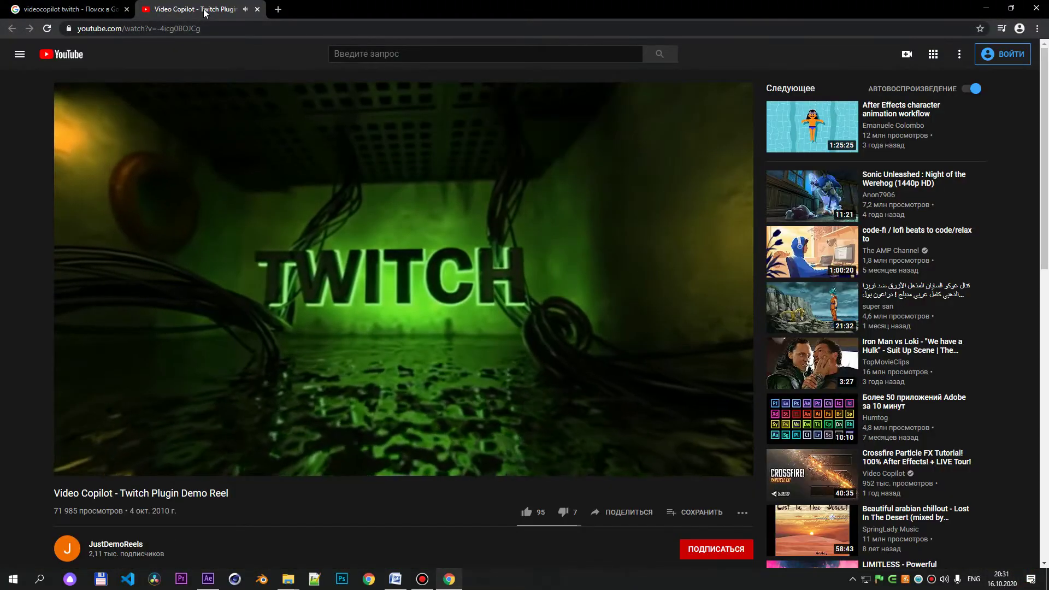
{"action": "left_click", "coordinate": [258, 10]}
Close Chrome and bring the Optical Flares Explorer window forward.
{"action": "left_click", "coordinate": [126, 9]}
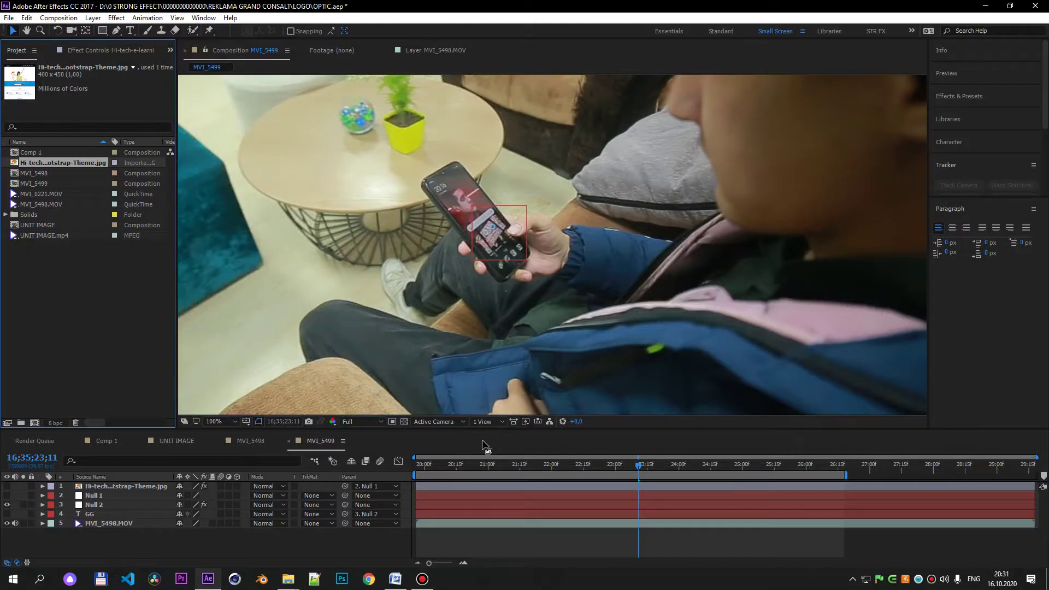
{"action": "left_click", "coordinate": [423, 581]}
{"action": "left_click", "coordinate": [179, 534]}
{"action": "mouse_move", "coordinate": [288, 579]}
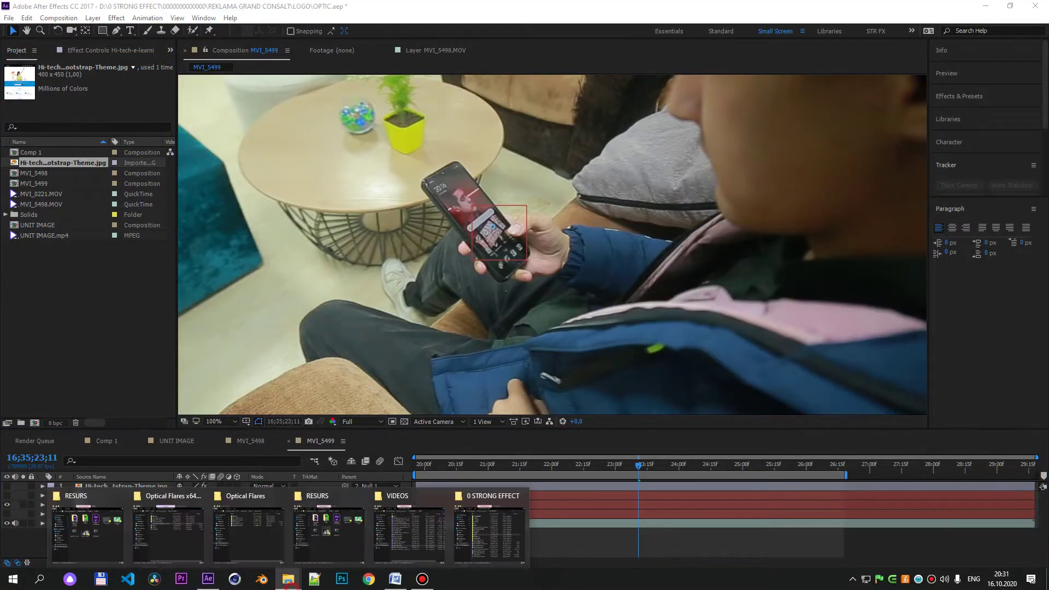
{"action": "left_click", "coordinate": [227, 529]}
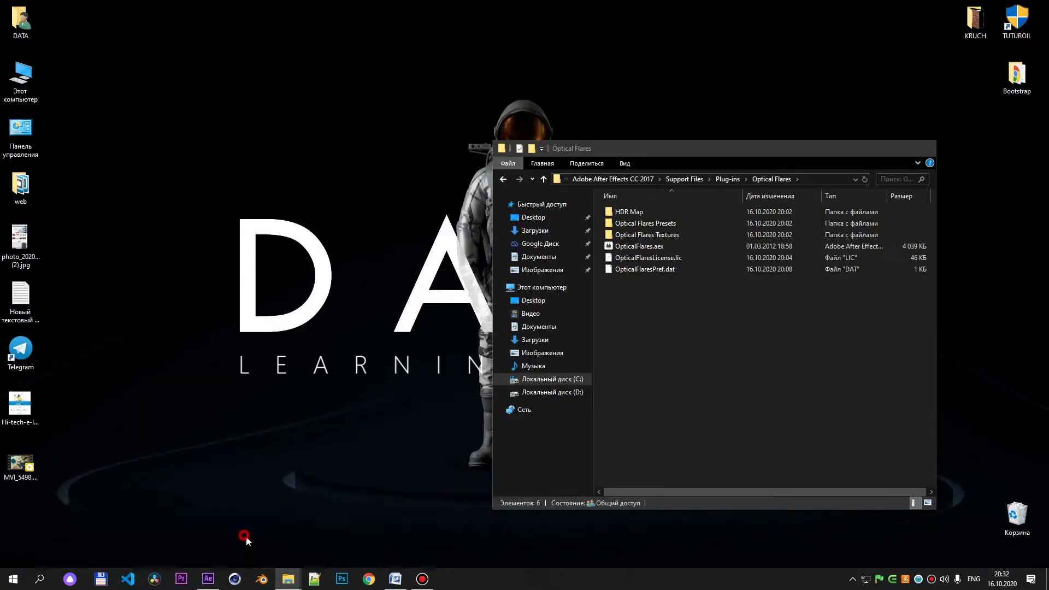
Navigate that Explorer window back to the After Effects Plug-ins folder.
{"action": "key", "text": "BackSpace"}
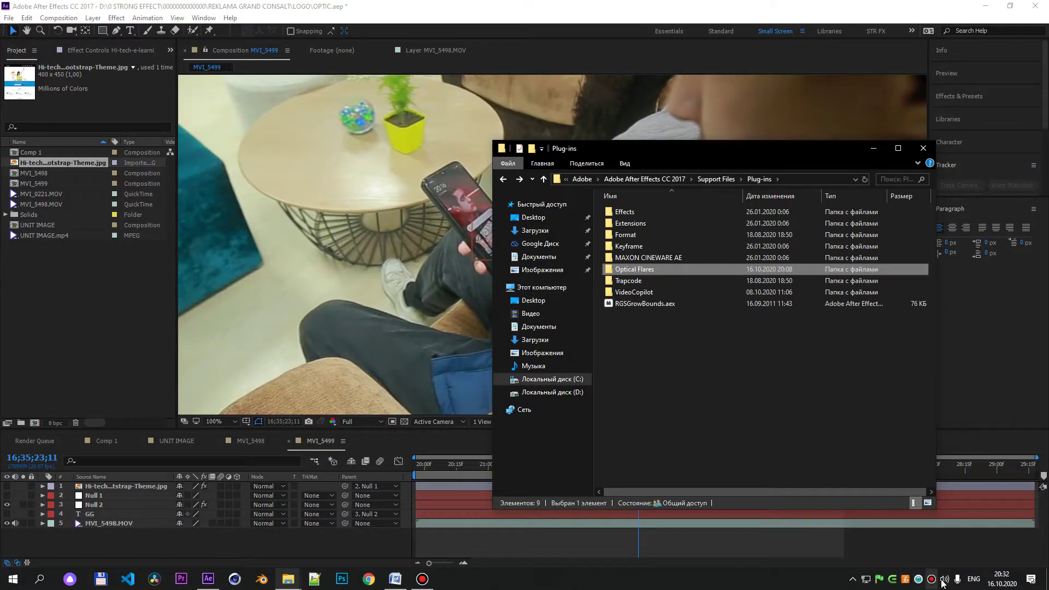
{"action": "left_click", "coordinate": [942, 580]}
{"action": "left_click", "coordinate": [772, 397]}
{"action": "key", "text": "BackSpace"}
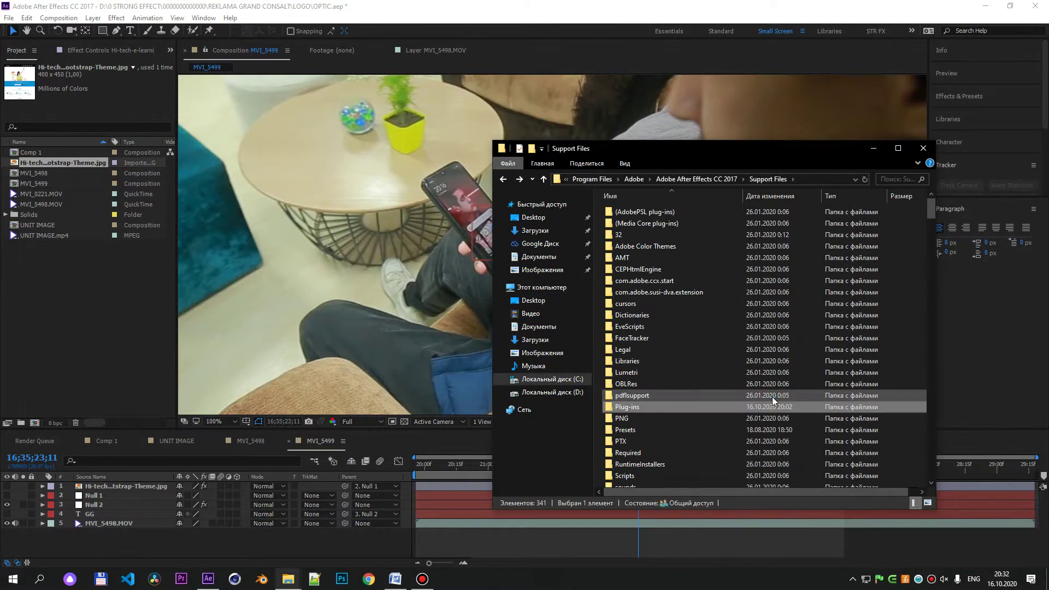
{"action": "double_click", "coordinate": [772, 396]}
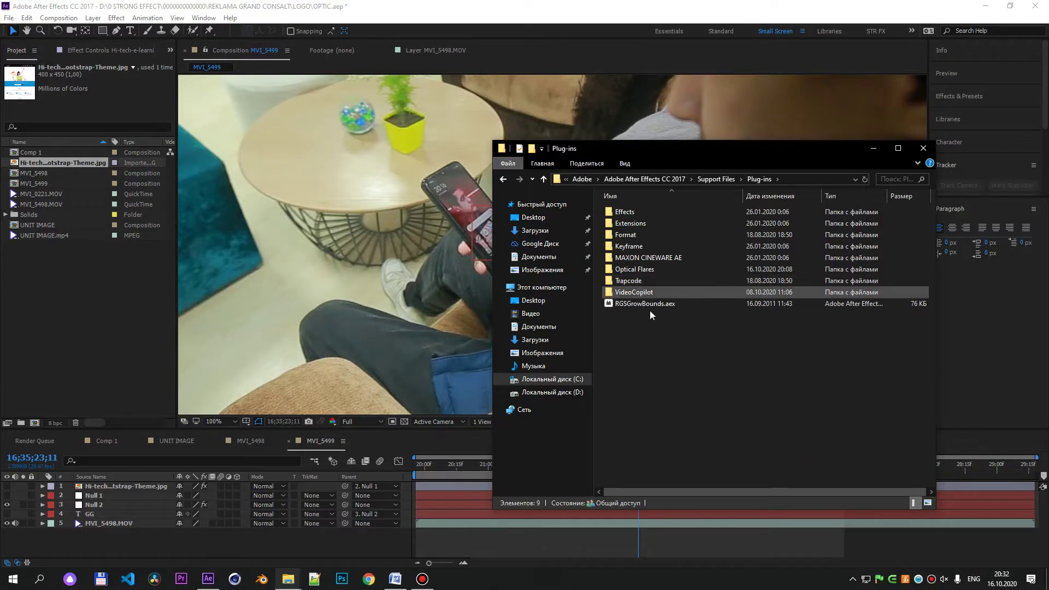
{"action": "left_click", "coordinate": [675, 359]}
In the second Explorer window, browse the INSTALL drive into the Twitch folders.
{"action": "mouse_move", "coordinate": [287, 579]}
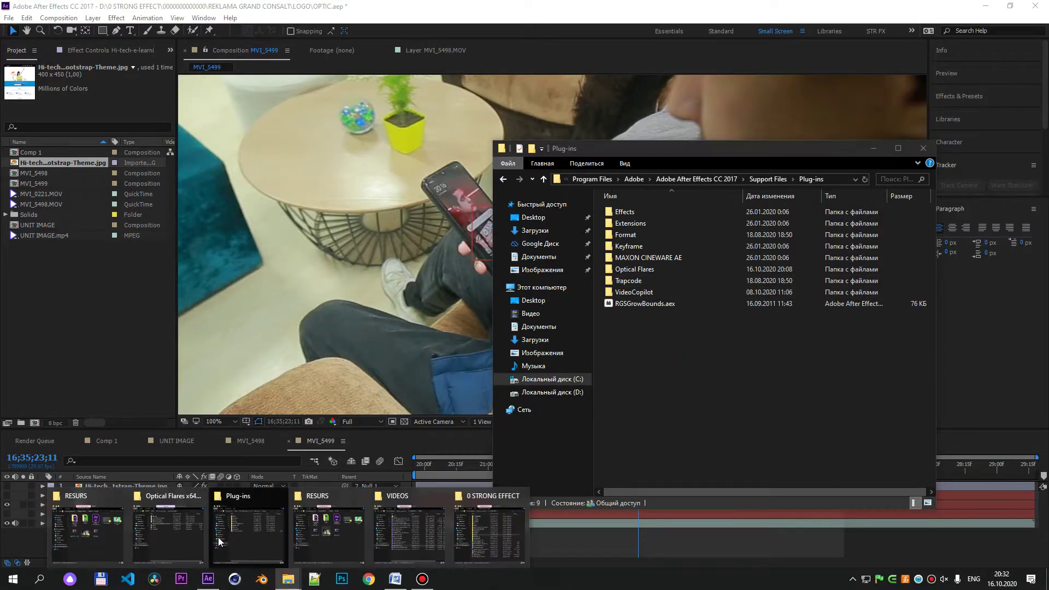
{"action": "left_click", "coordinate": [172, 527]}
{"action": "key", "text": "BackSpace"}
{"action": "key", "text": "BackSpace"}
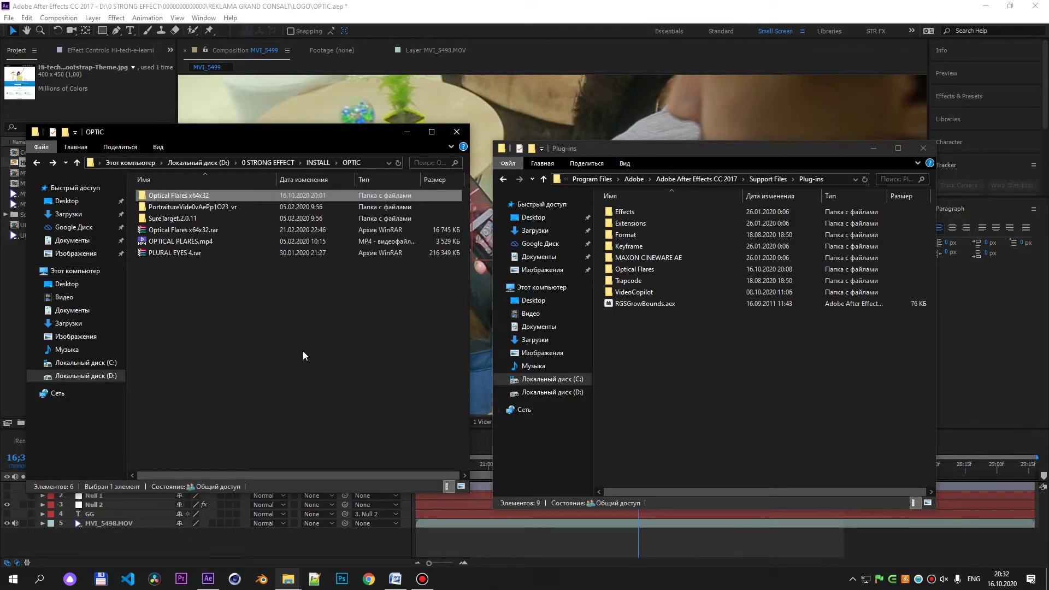
{"action": "key", "text": "BackSpace"}
{"action": "key", "text": "Down"}
{"action": "key", "text": "s"}
{"action": "key", "text": "t"}
{"action": "key", "text": "Return"}
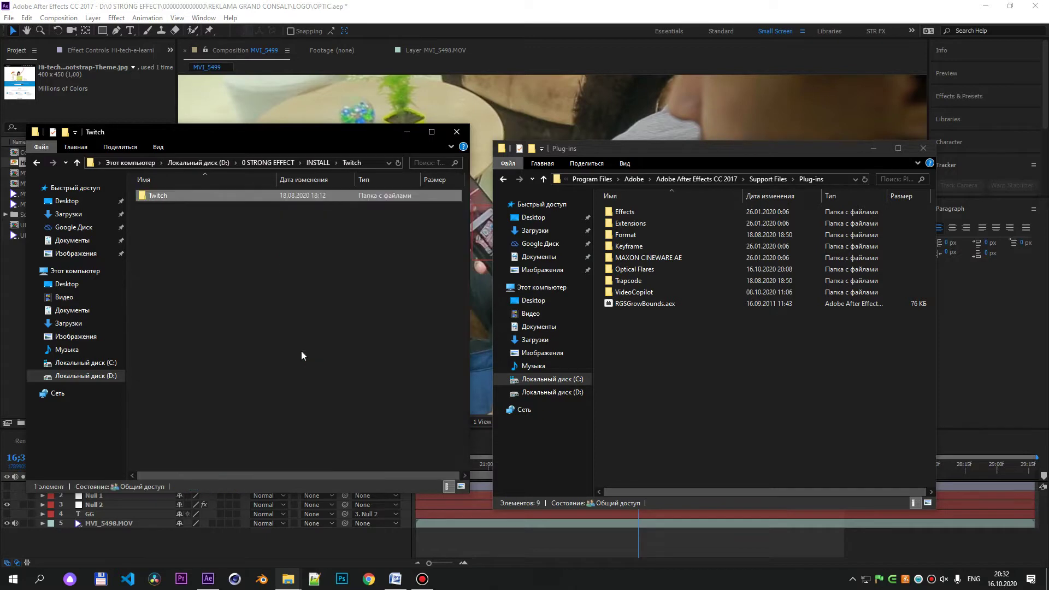
{"action": "key", "text": "Return"}
{"action": "key", "text": "Down"}
{"action": "key", "text": "Return"}
Check twitch.aex and its key file in Twitch Plugin, then drag the Twitch folder into Plug-ins.
{"action": "key", "text": "BackSpace"}
{"action": "key", "text": "Up"}
{"action": "key", "text": "Return"}
{"action": "key", "text": "Down"}
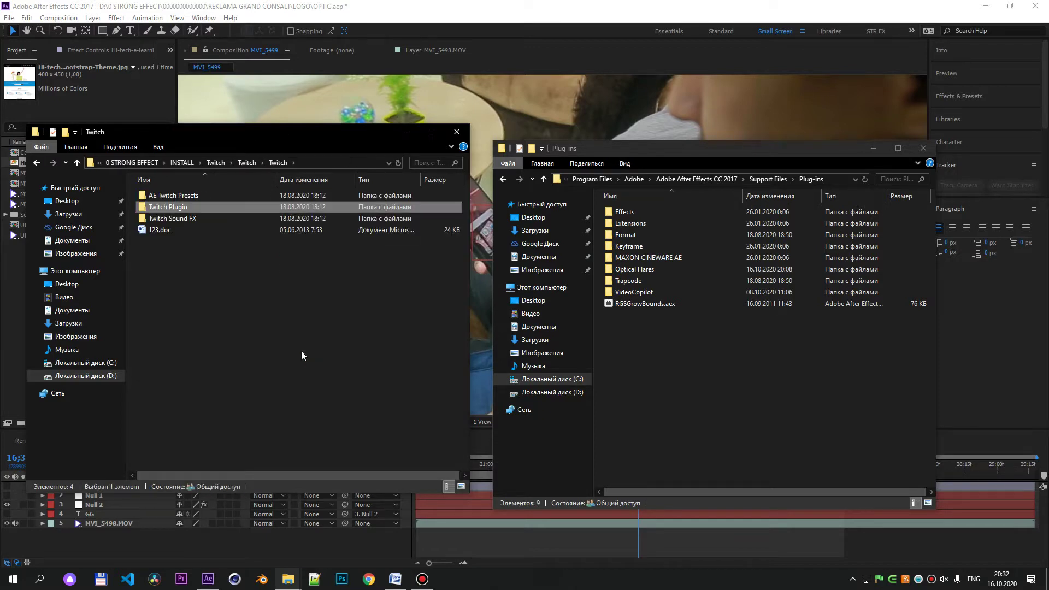
{"action": "key", "text": "Return"}
{"action": "key", "text": "BackSpace"}
{"action": "key", "text": "Return"}
{"action": "key", "text": "Down"}
{"action": "key", "text": "Return"}
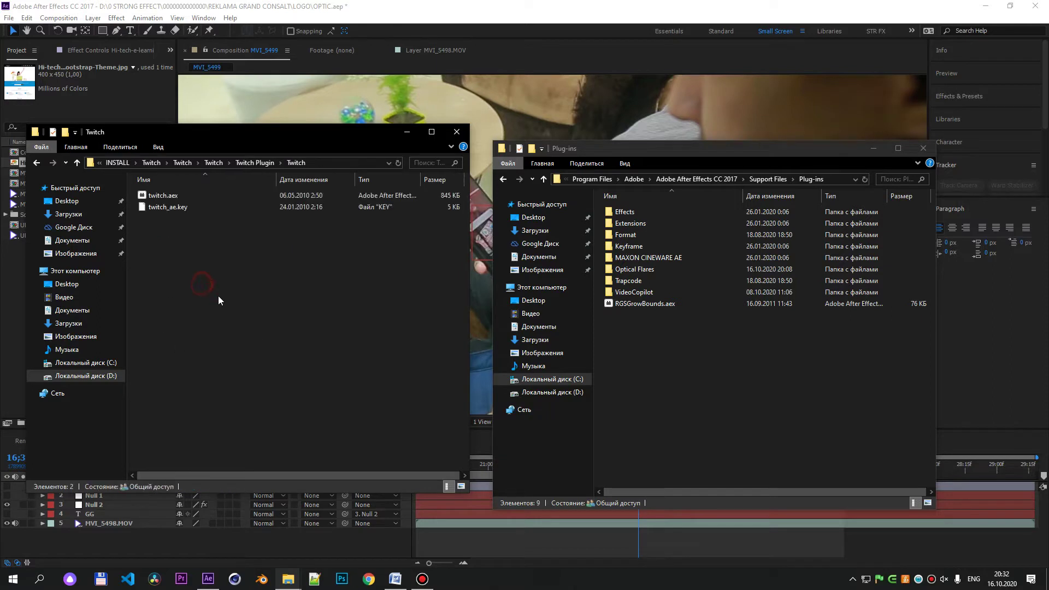
{"action": "key", "text": "BackSpace"}
{"action": "left_click_drag", "start_coordinate": [155, 196], "coordinate": [705, 408]}
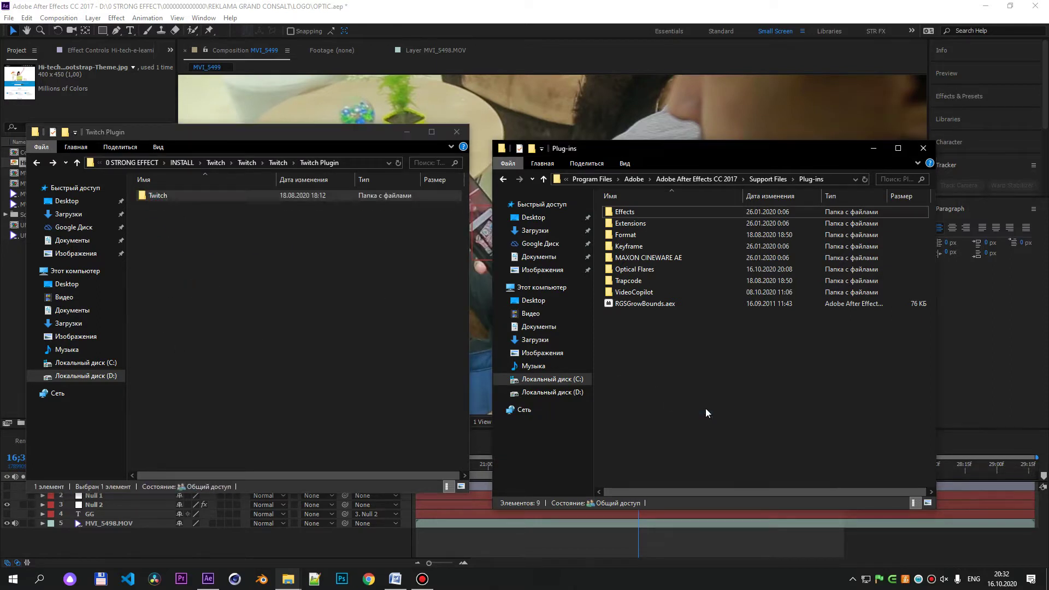
Verify the copied Twitch folder in Plug-ins and open the AE Twitch Presets folder.
{"action": "double_click", "coordinate": [629, 292]}
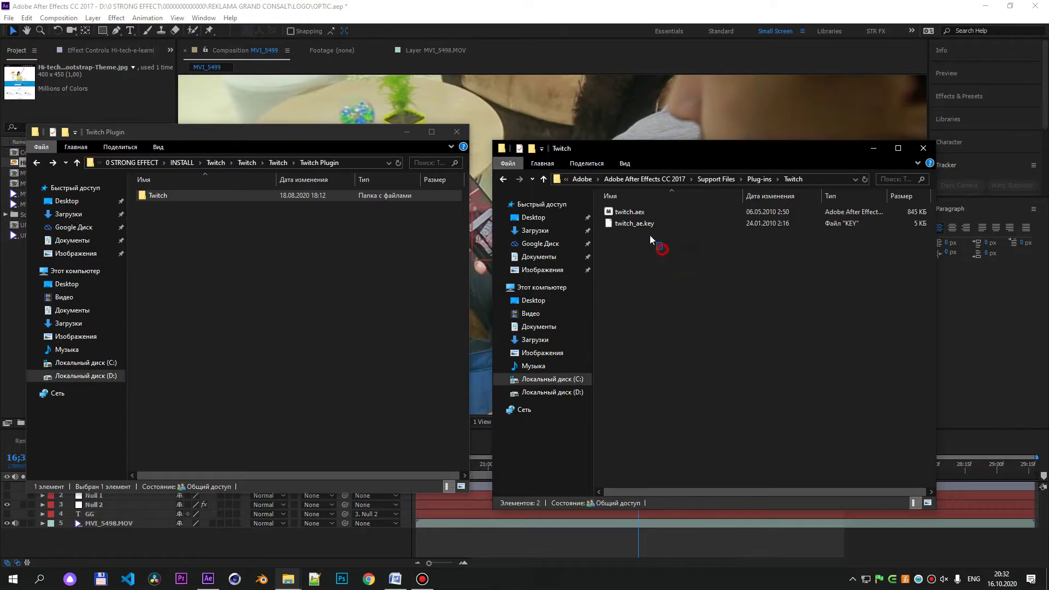
{"action": "key", "text": "BackSpace"}
{"action": "left_click", "coordinate": [283, 282]}
{"action": "key", "text": "BackSpace"}
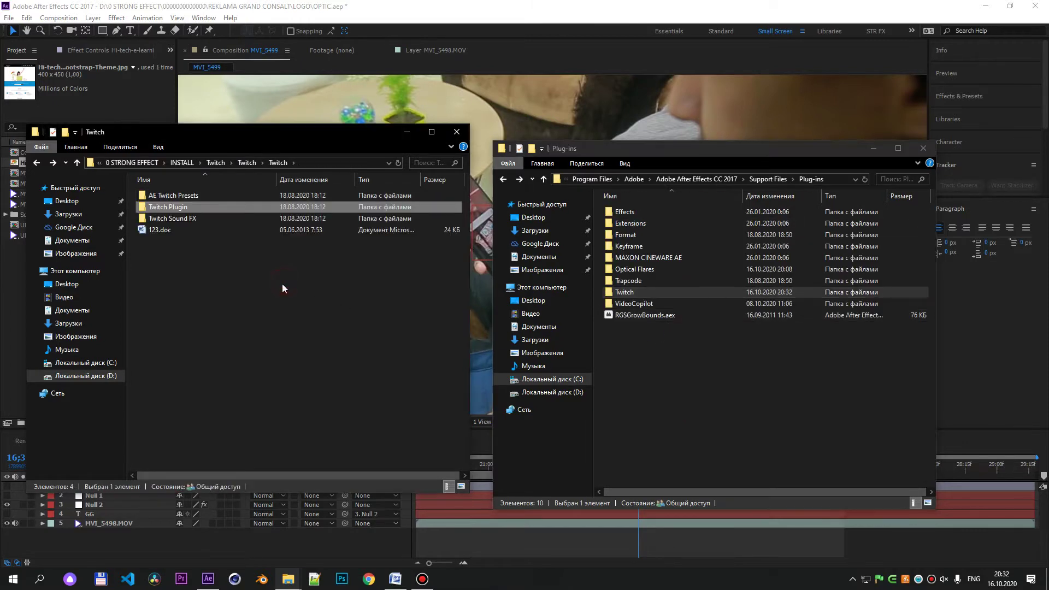
{"action": "key", "text": "Up"}
{"action": "key", "text": "Return"}
{"action": "double_click", "coordinate": [194, 196]}
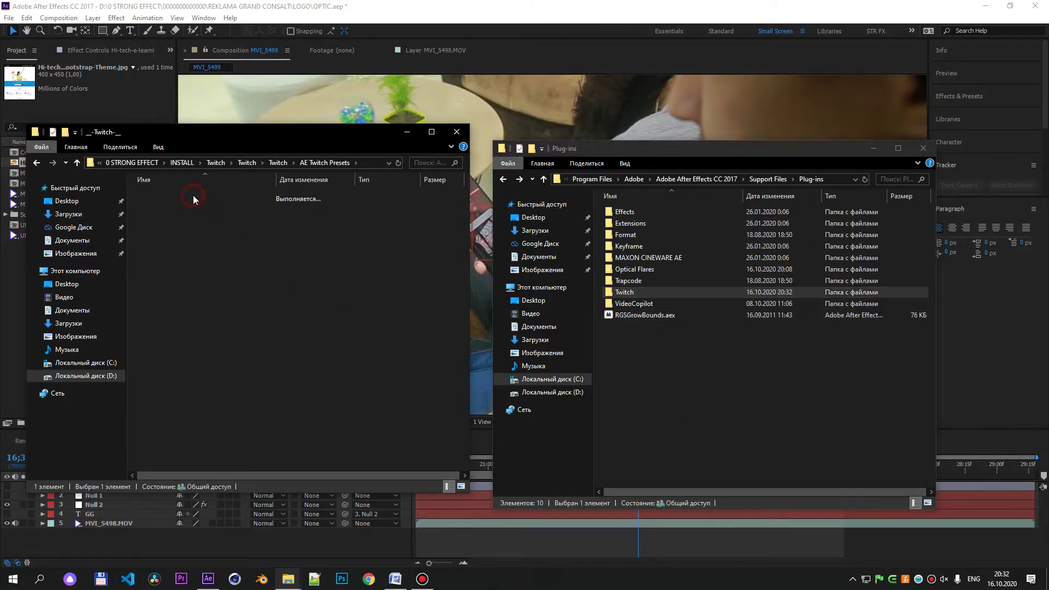
{"action": "scroll", "coordinate": [193, 279], "scroll_direction": "down", "scroll_amount": 2}
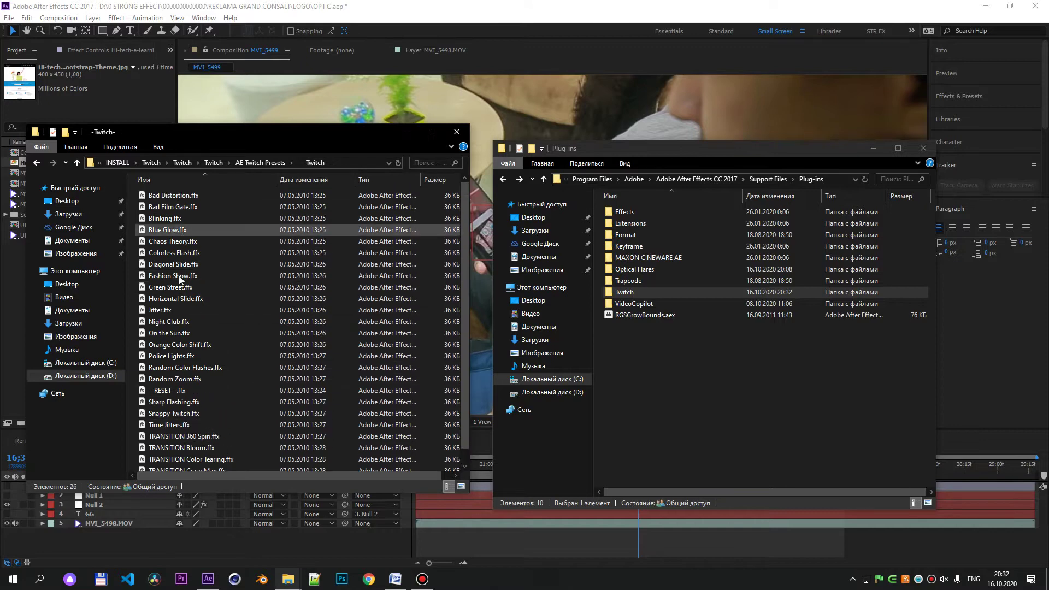
{"action": "scroll", "coordinate": [195, 287], "scroll_direction": "up", "scroll_amount": 2}
{"action": "key", "text": "BackSpace"}
Copy the Twitch presets folder into After Effects' Support Files > Presets folder.
{"action": "left_click", "coordinate": [756, 377]}
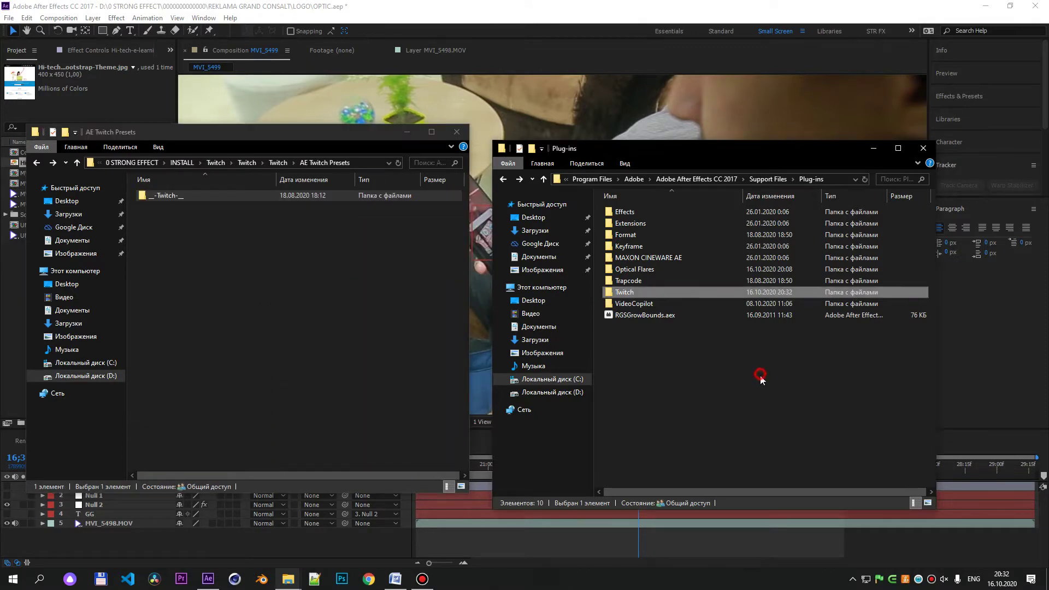
{"action": "key", "text": "BackSpace"}
{"action": "double_click", "coordinate": [643, 430]}
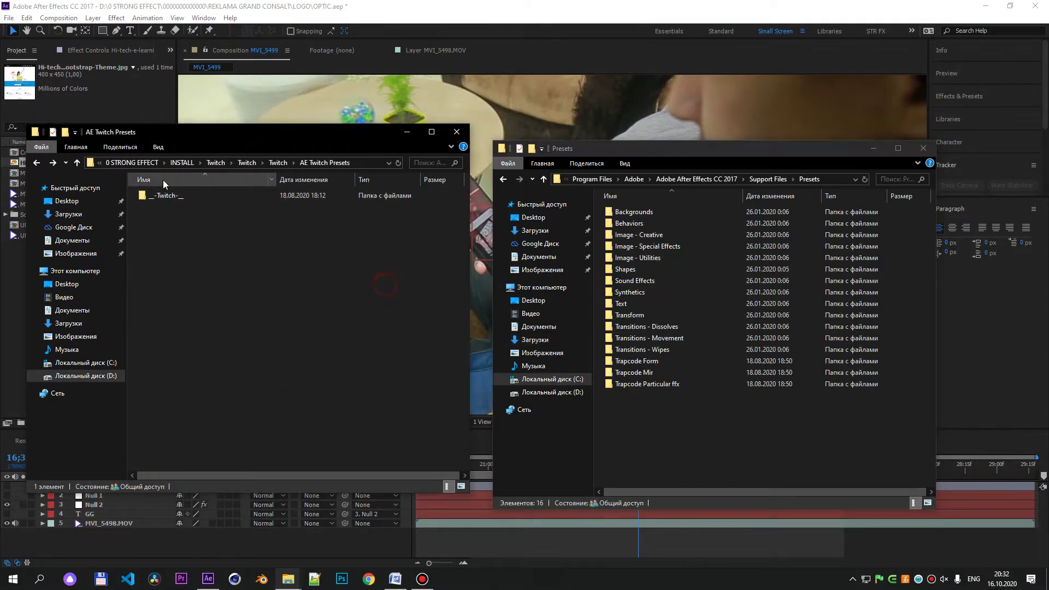
{"action": "left_click", "coordinate": [159, 195]}
{"action": "left_click_drag", "start_coordinate": [168, 197], "coordinate": [681, 443]}
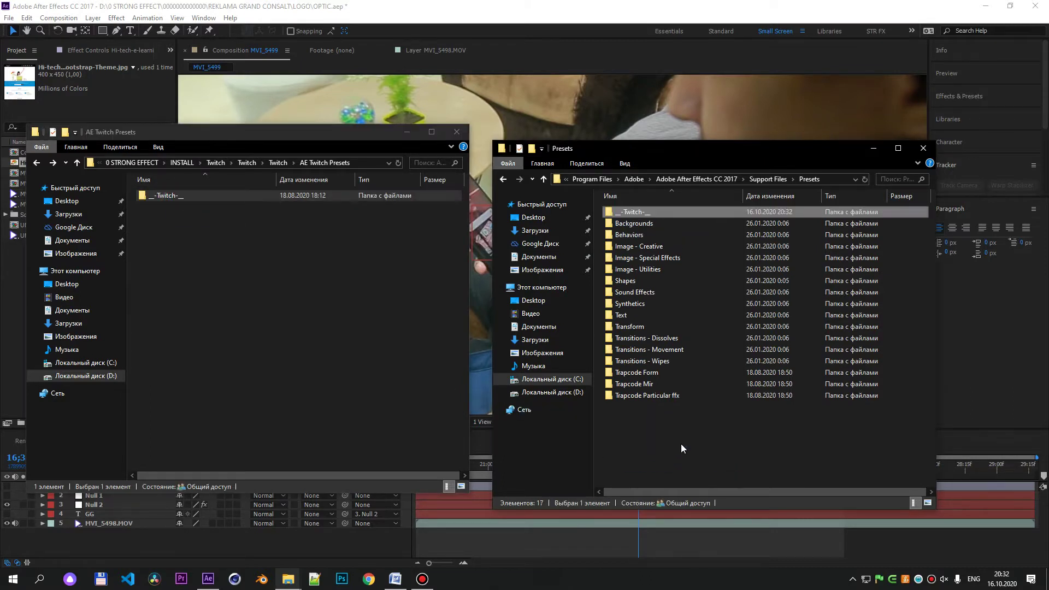
Rename the copied presets folder to Twitch.
{"action": "left_click", "coordinate": [638, 214]}
{"action": "left_click", "coordinate": [637, 214]}
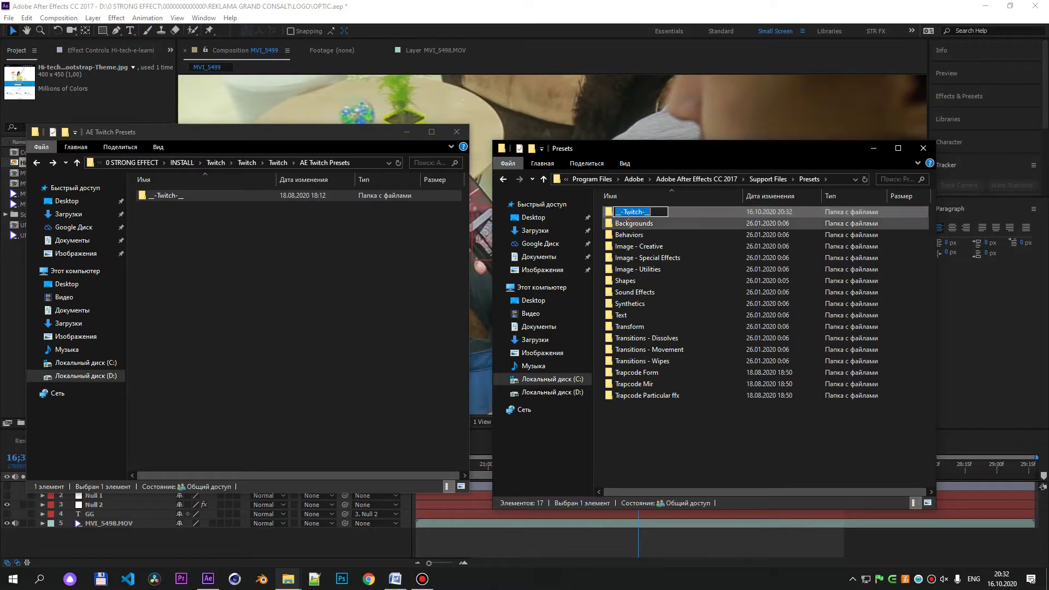
{"action": "key", "text": "Home"}
{"action": "key", "text": "Delete"}
{"action": "key", "text": "Delete"}
{"action": "key", "text": "Delete"}
{"action": "type", "text": "T"}
{"action": "left_click", "coordinate": [645, 211]}
{"action": "key", "text": "Return"}
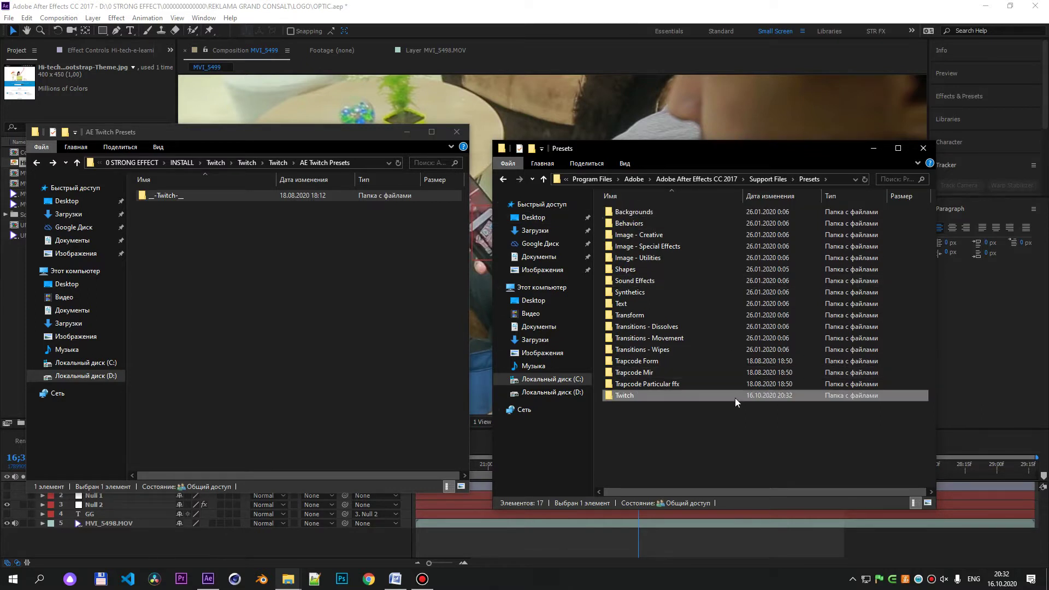
{"action": "left_click", "coordinate": [727, 451]}
{"action": "left_click", "coordinate": [237, 529]}
Quit After Effects, saving the OPTIC project, and relaunch it from the taskbar.
{"action": "key", "text": "ctrl+q"}
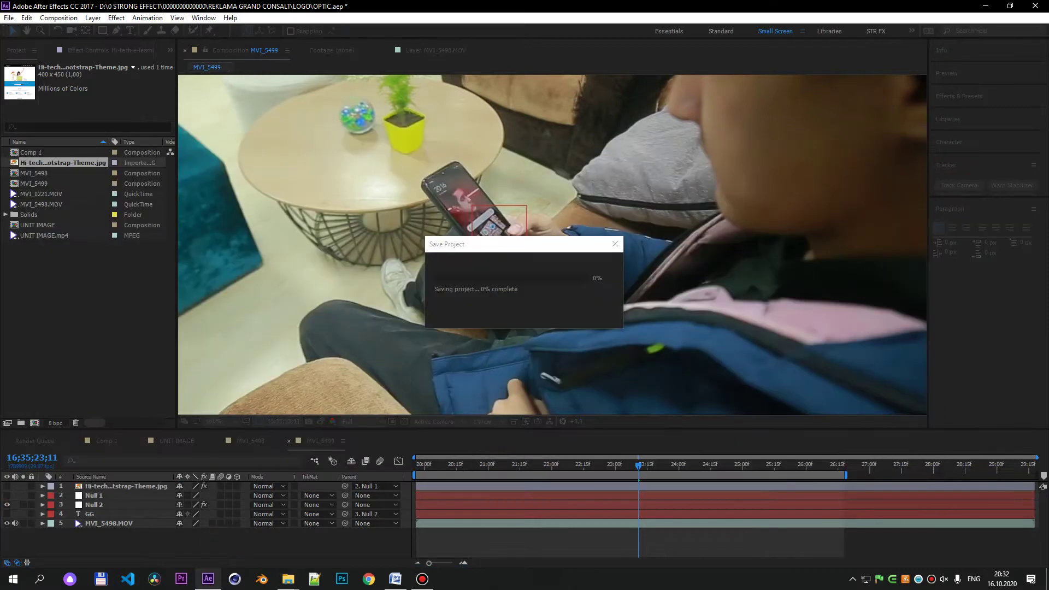
{"action": "key", "text": "Return"}
{"action": "left_click", "coordinate": [346, 353]}
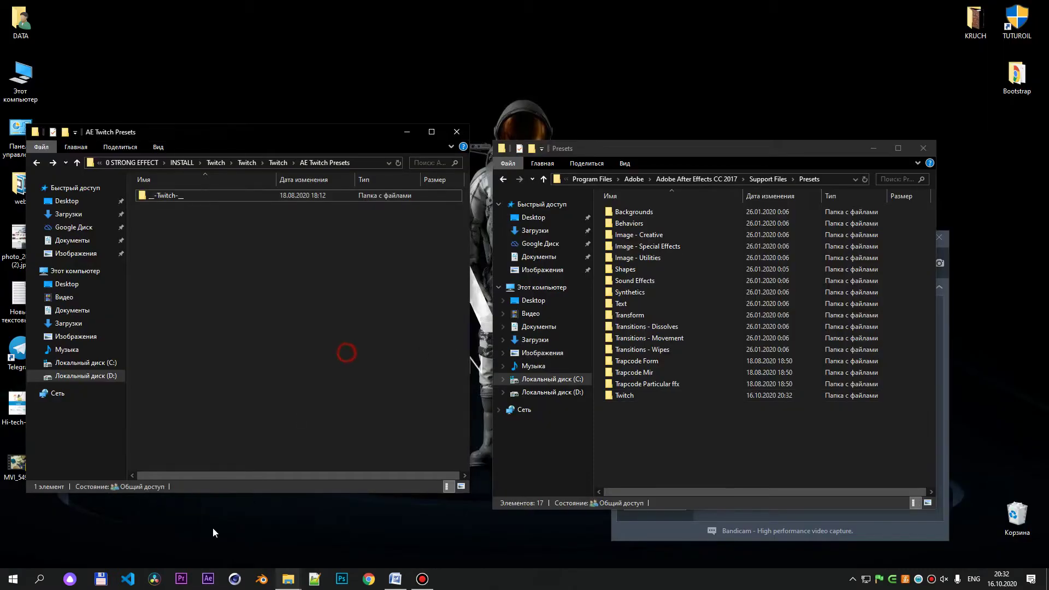
{"action": "left_click", "coordinate": [206, 579]}
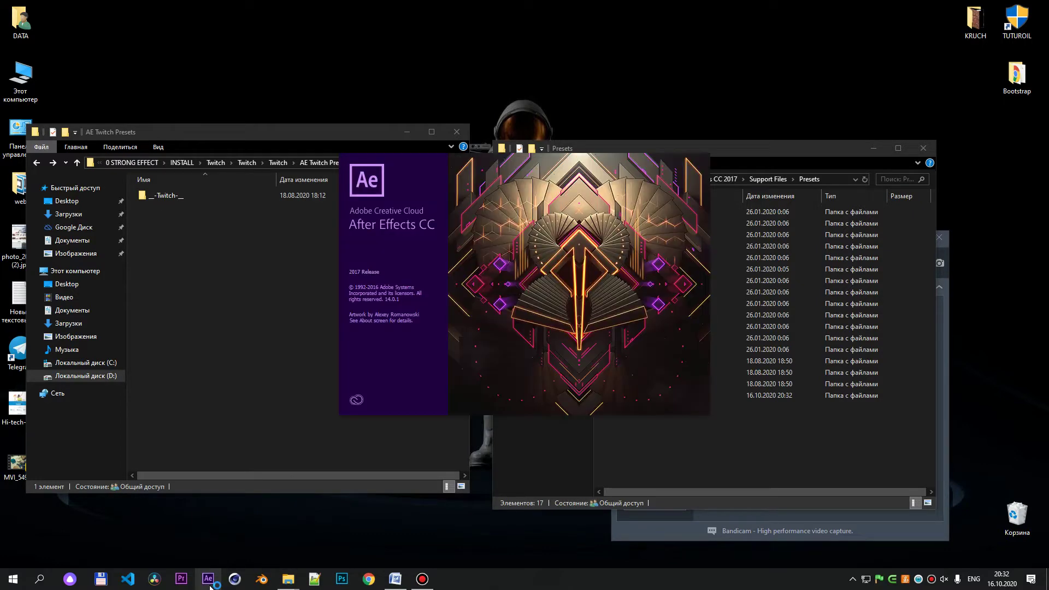
While it loads, confirm the Twitch folders in Presets and Plug-ins, including both plugin files.
{"action": "left_click_drag", "start_coordinate": [813, 156], "coordinate": [699, 161]}
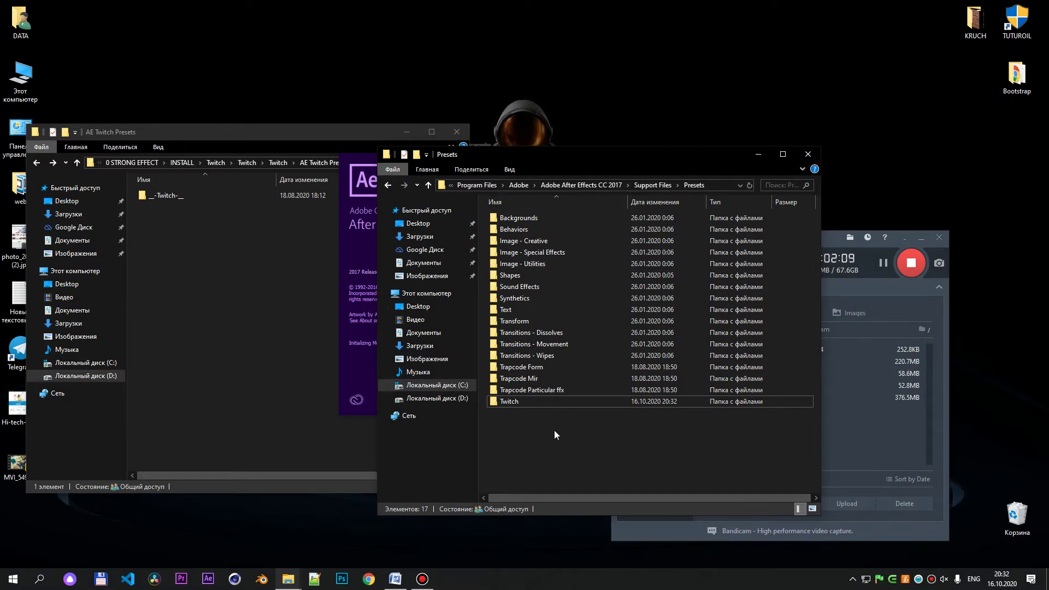
{"action": "double_click", "coordinate": [505, 404]}
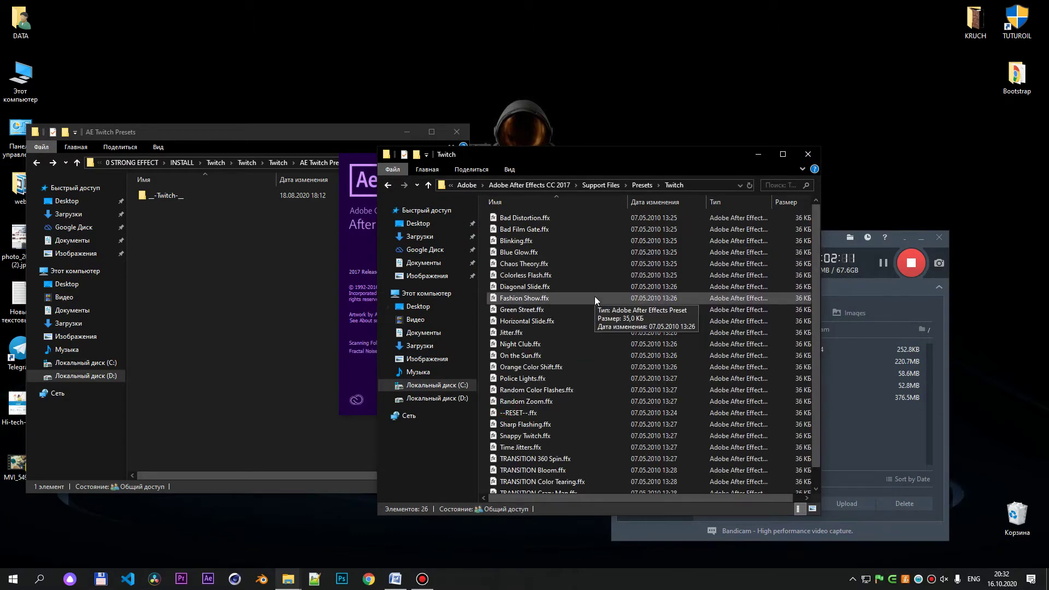
{"action": "key", "text": "alt+Up"}
{"action": "key", "text": "alt+Up"}
{"action": "left_click", "coordinate": [523, 414]}
{"action": "double_click", "coordinate": [523, 412]}
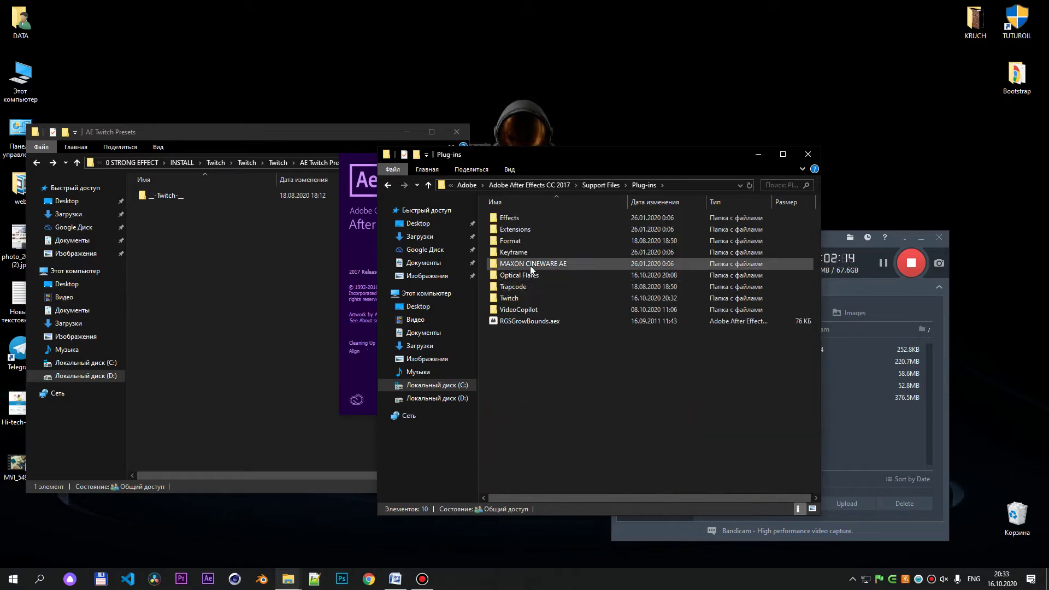
{"action": "double_click", "coordinate": [522, 285]}
{"action": "left_click_drag", "start_coordinate": [554, 260], "coordinate": [530, 232]}
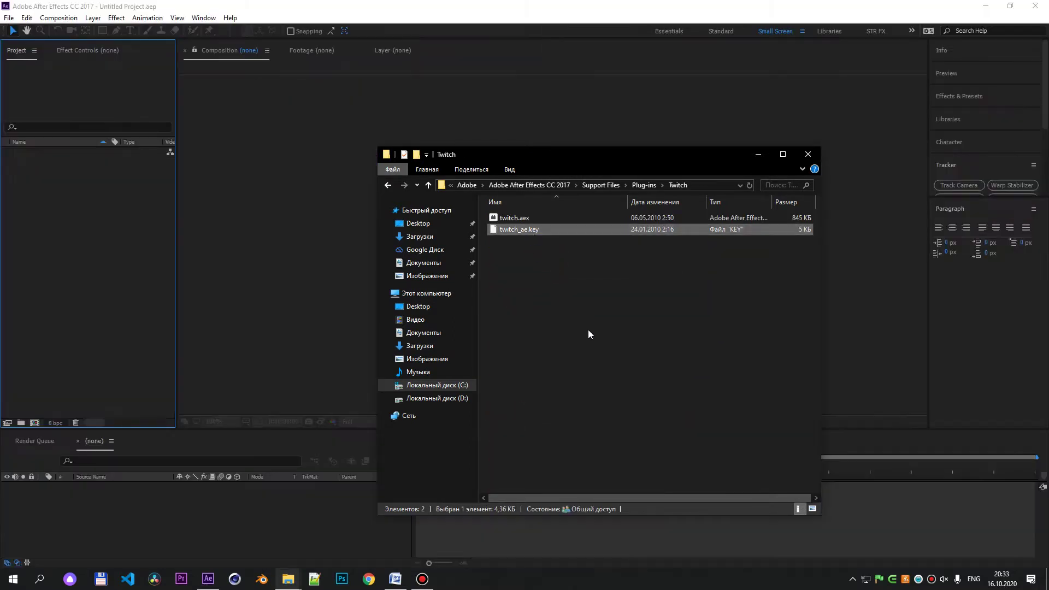
{"action": "left_click_drag", "start_coordinate": [581, 315], "coordinate": [529, 218]}
{"action": "left_click", "coordinate": [573, 331]}
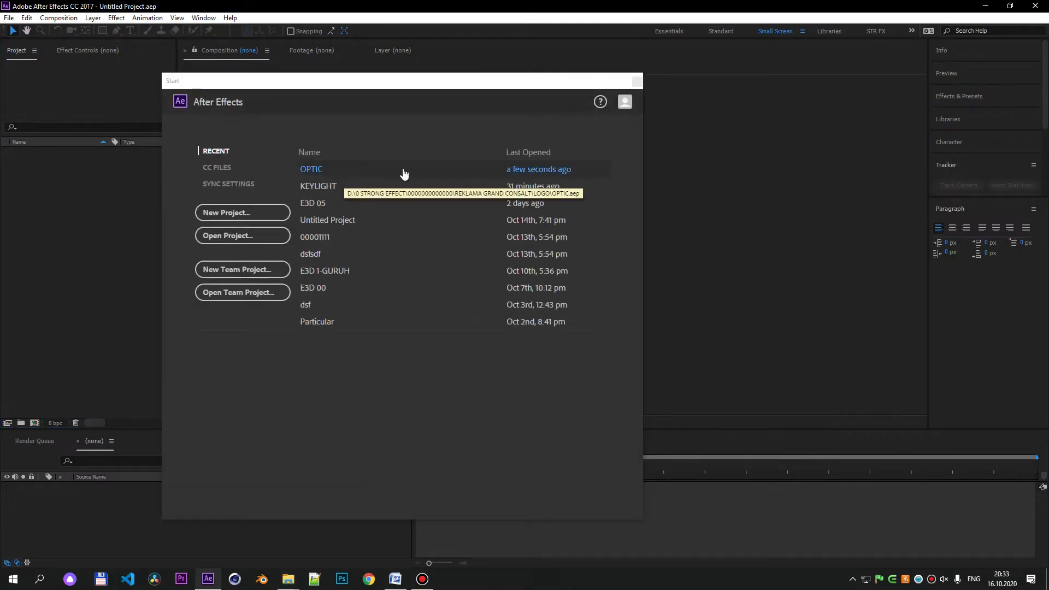
Dismiss the Start screen and create a default Comp 1, viewed at 50%.
{"action": "left_click", "coordinate": [636, 82]}
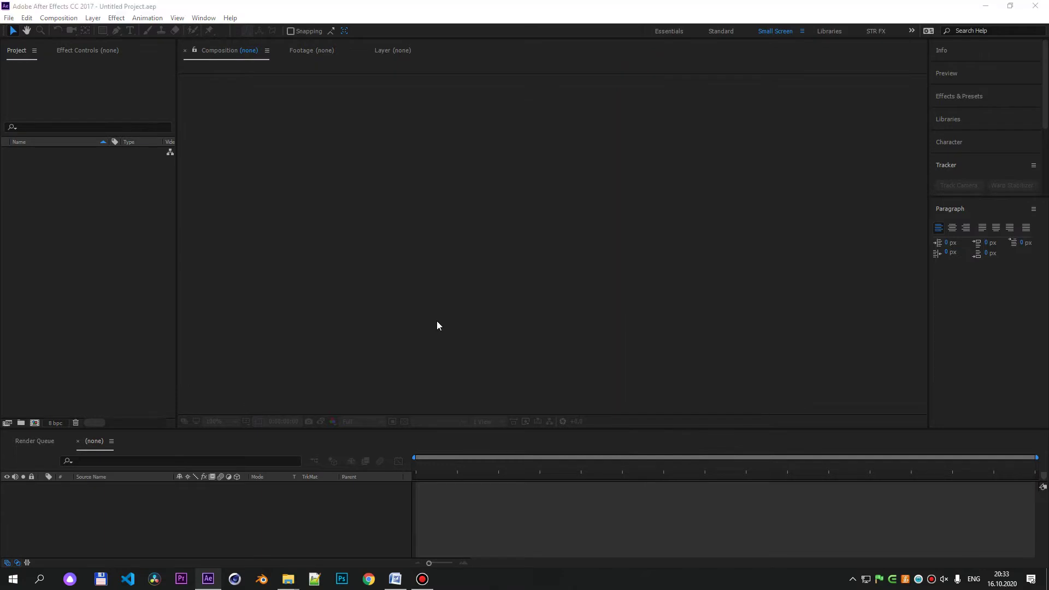
{"action": "key", "text": "ctrl+n"}
{"action": "key", "text": "Return"}
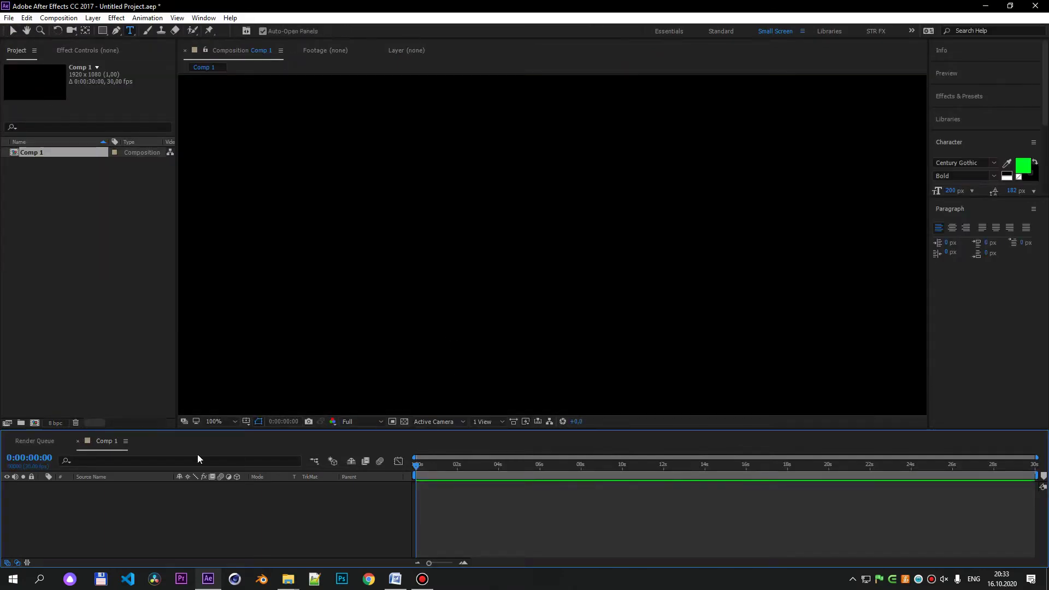
{"action": "left_click", "coordinate": [112, 345]}
{"action": "key", "text": "comma"}
{"action": "key", "text": "comma"}
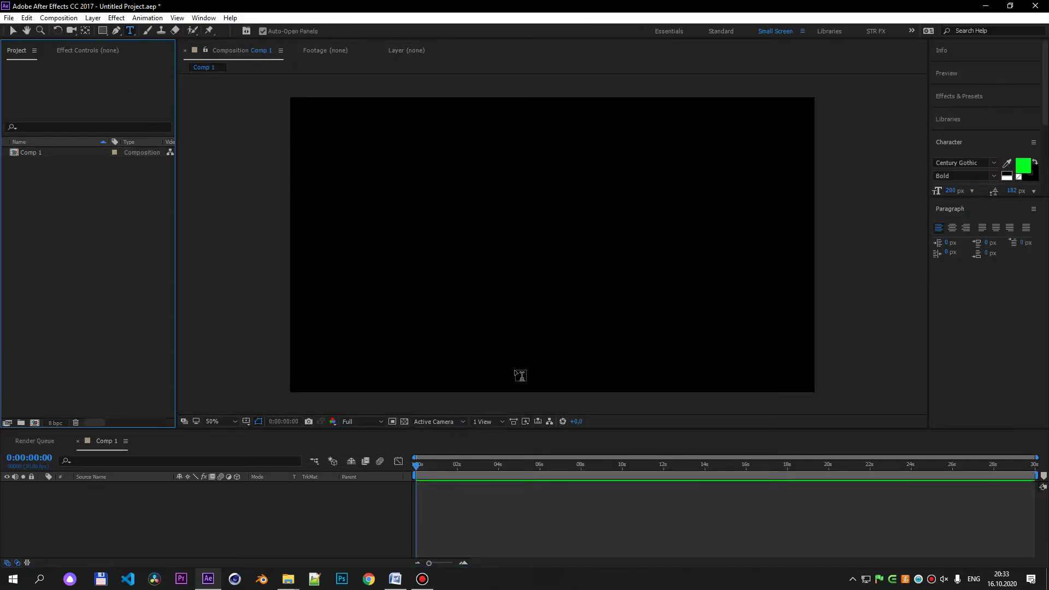
Import MVI_5498.MOV from the desktop and add it to Comp 1 as a layer.
{"action": "key", "text": "super+d"}
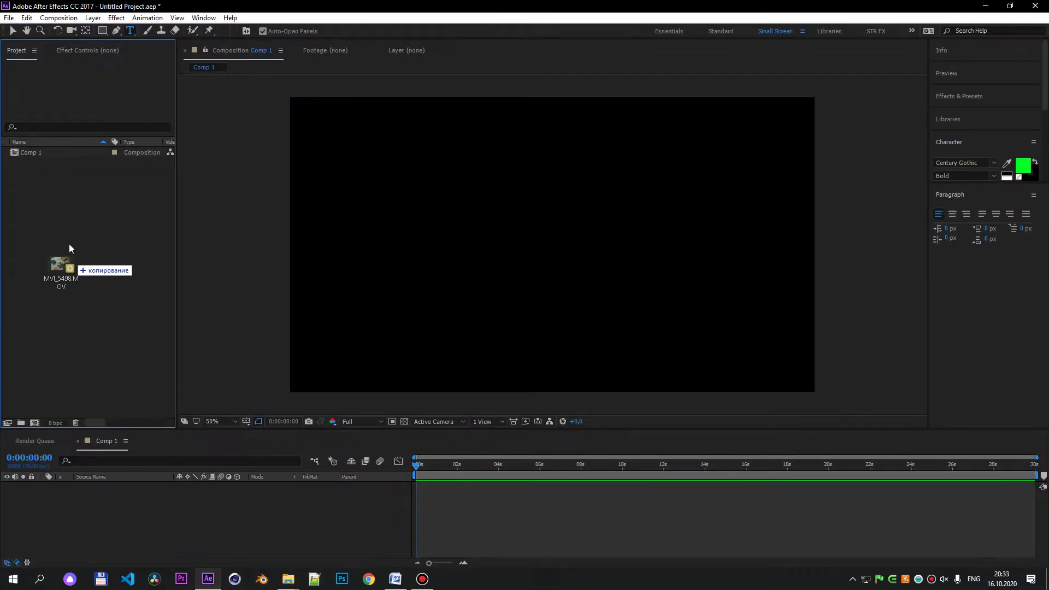
{"action": "left_click_drag", "start_coordinate": [224, 569], "coordinate": [68, 254]}
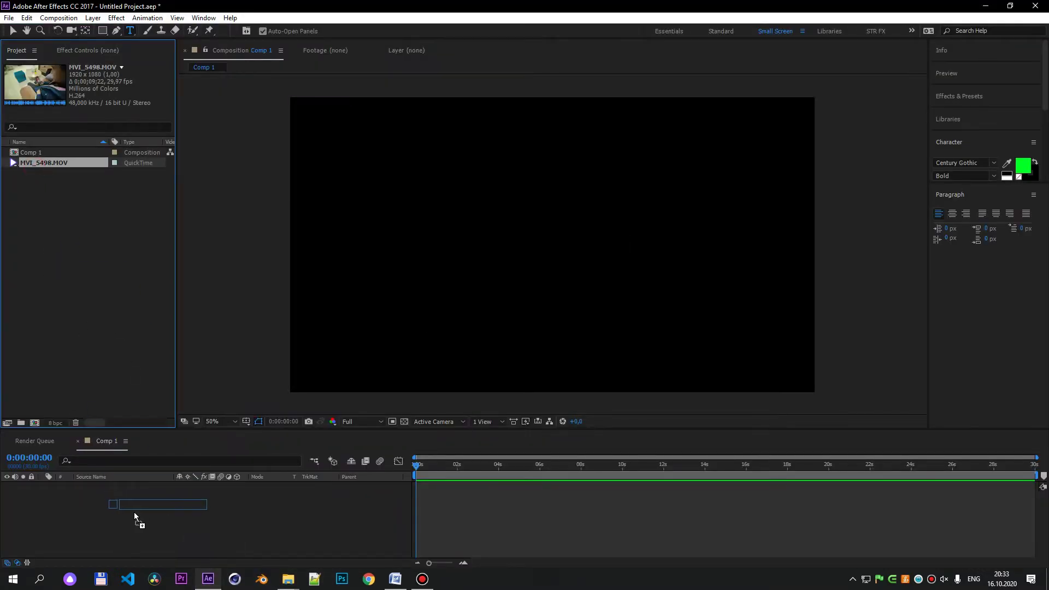
{"action": "left_click_drag", "start_coordinate": [135, 517], "coordinate": [137, 513]}
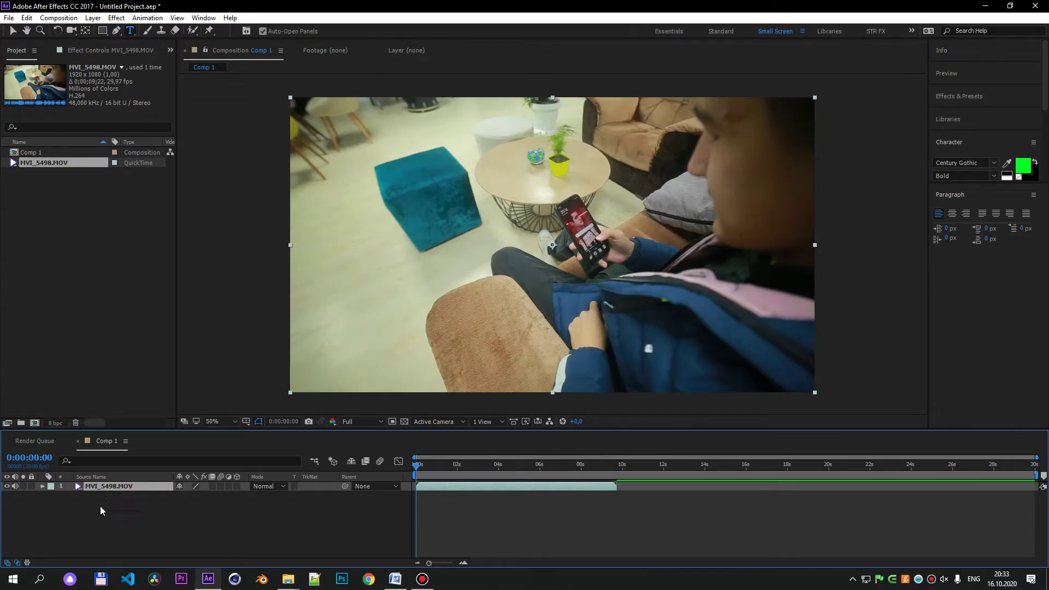
{"action": "left_click", "coordinate": [104, 486]}
Drag Video Copilot's Twitch effect from Effects & Presets onto the MVI_5498.MOV layer.
{"action": "left_click", "coordinate": [964, 98]}
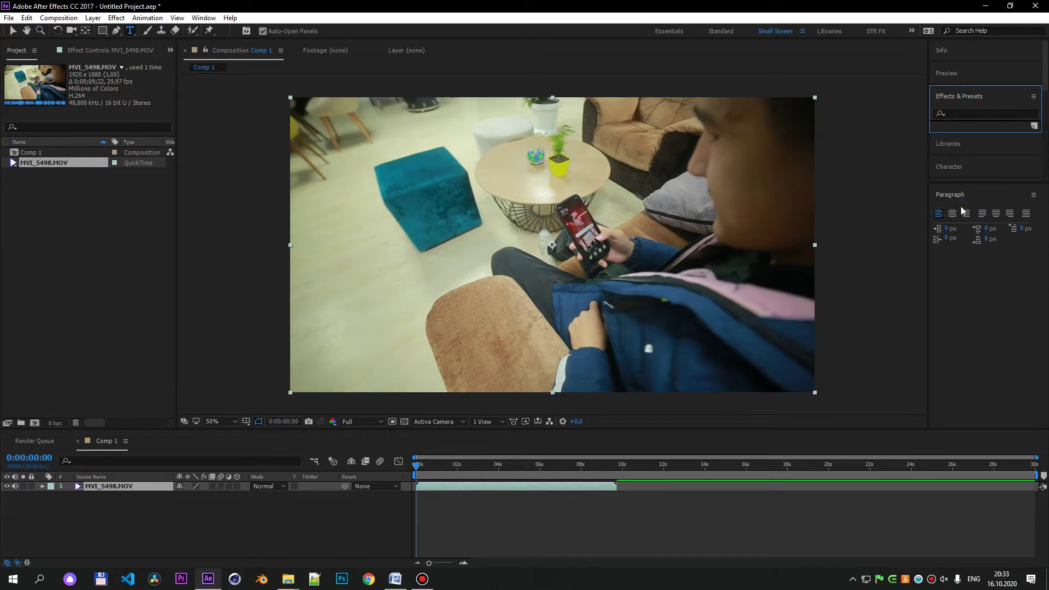
{"action": "scroll", "coordinate": [991, 165], "scroll_direction": "down", "scroll_amount": 2}
{"action": "left_click_drag", "start_coordinate": [984, 181], "coordinate": [959, 292]}
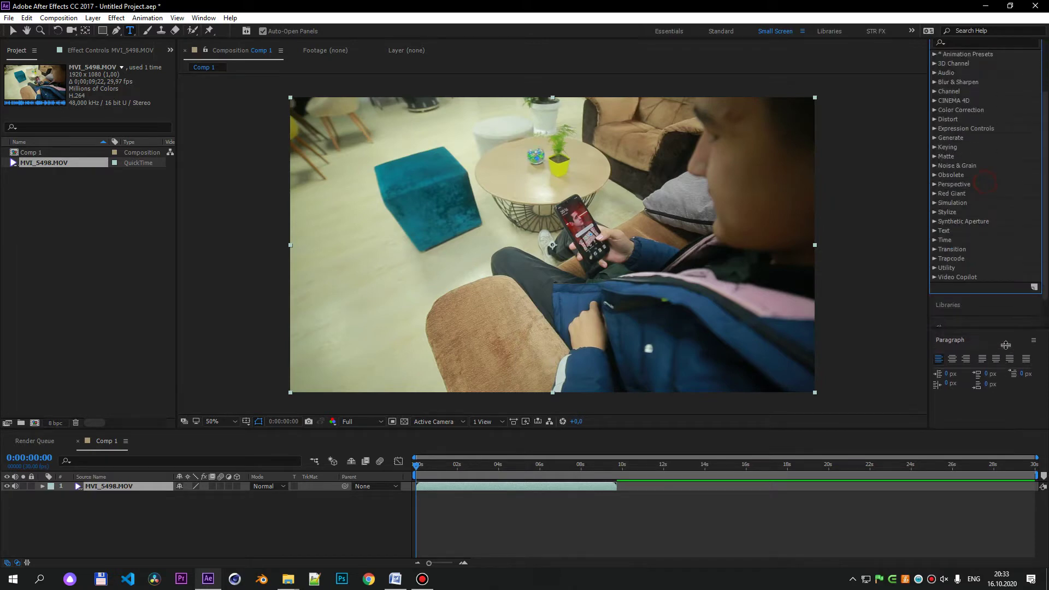
{"action": "left_click", "coordinate": [934, 277]}
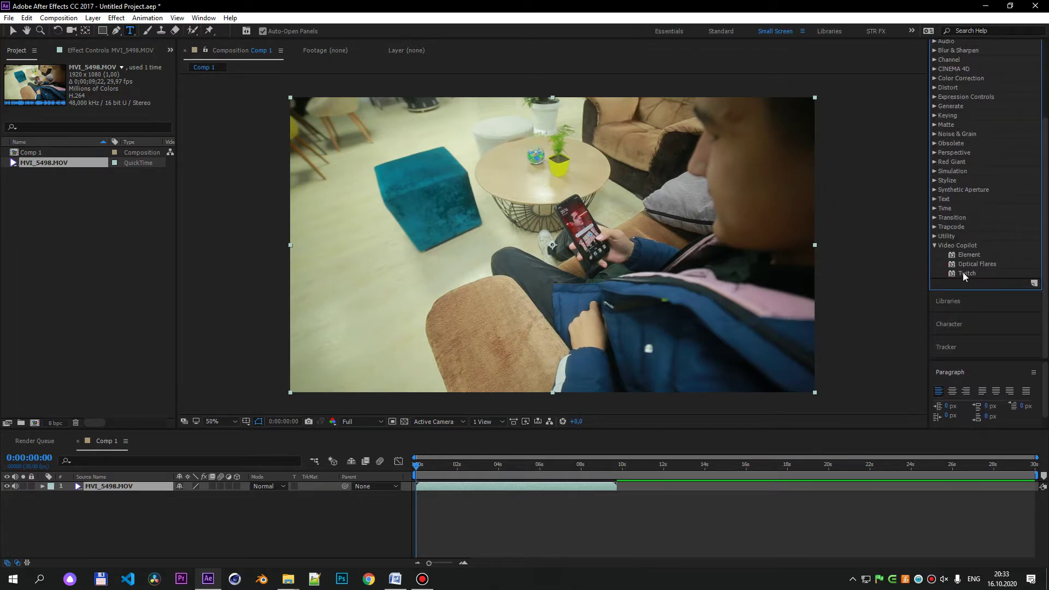
{"action": "left_click", "coordinate": [965, 273]}
{"action": "left_click_drag", "start_coordinate": [142, 488], "coordinate": [143, 487]}
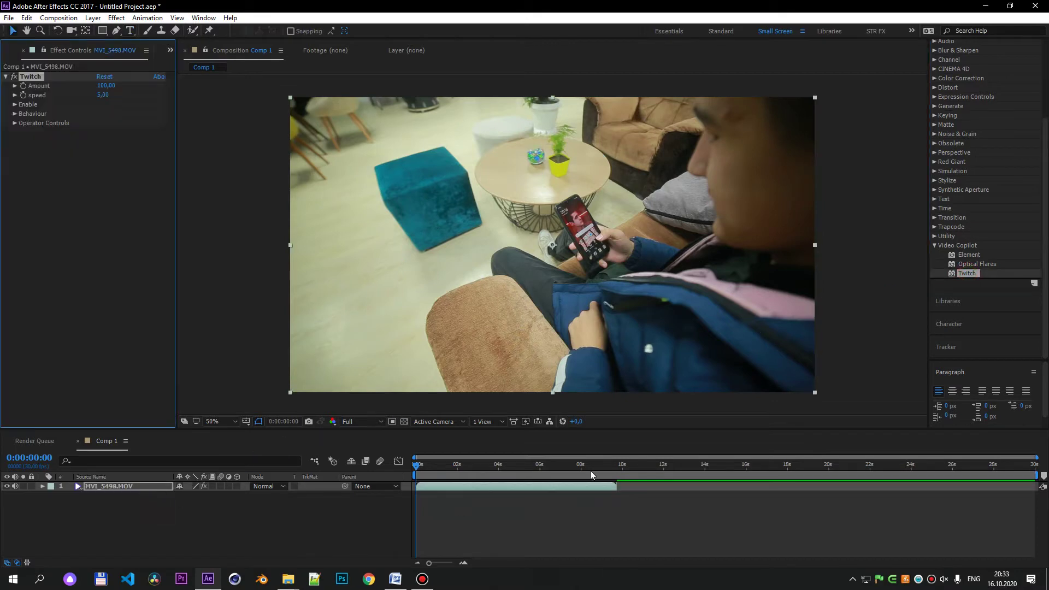
Preview the Blur glitch, switch Twitch to Color, and set preview resolution to Quarter.
{"action": "key", "text": "space"}
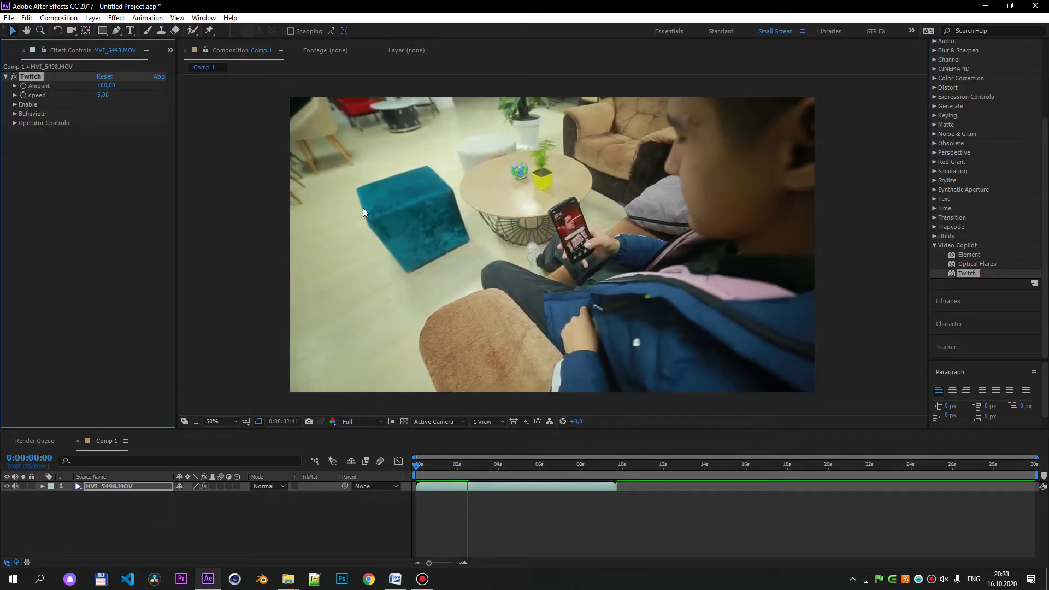
{"action": "key", "text": "space"}
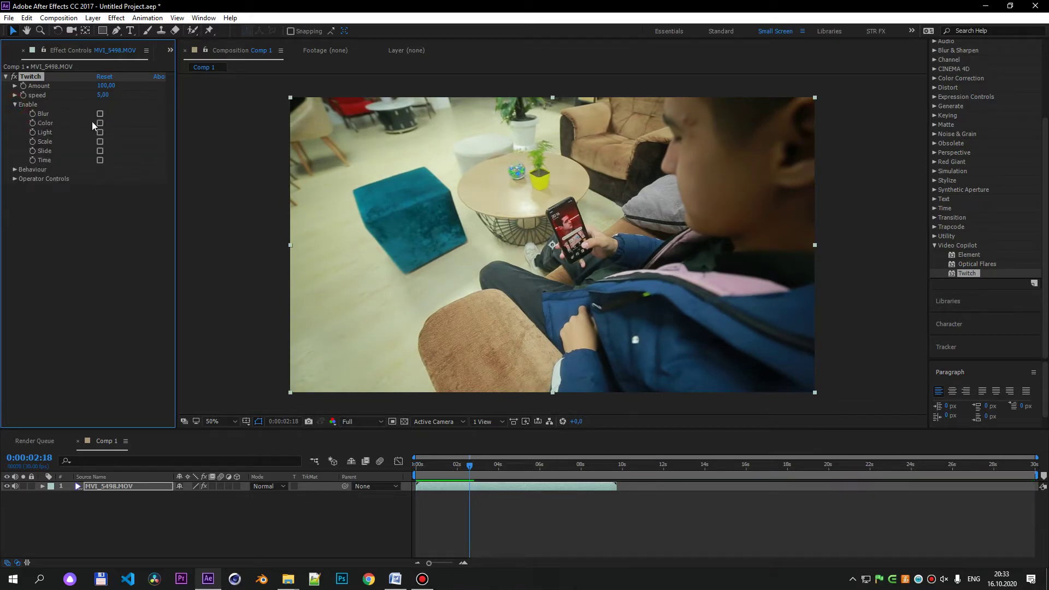
{"action": "key", "text": "space"}
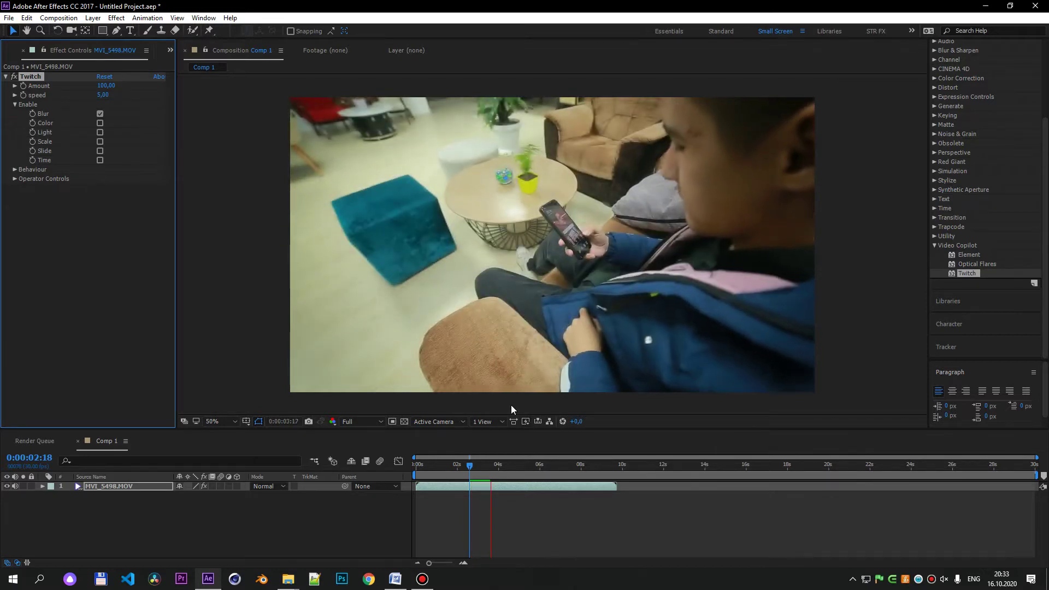
{"action": "left_click", "coordinate": [99, 114]}
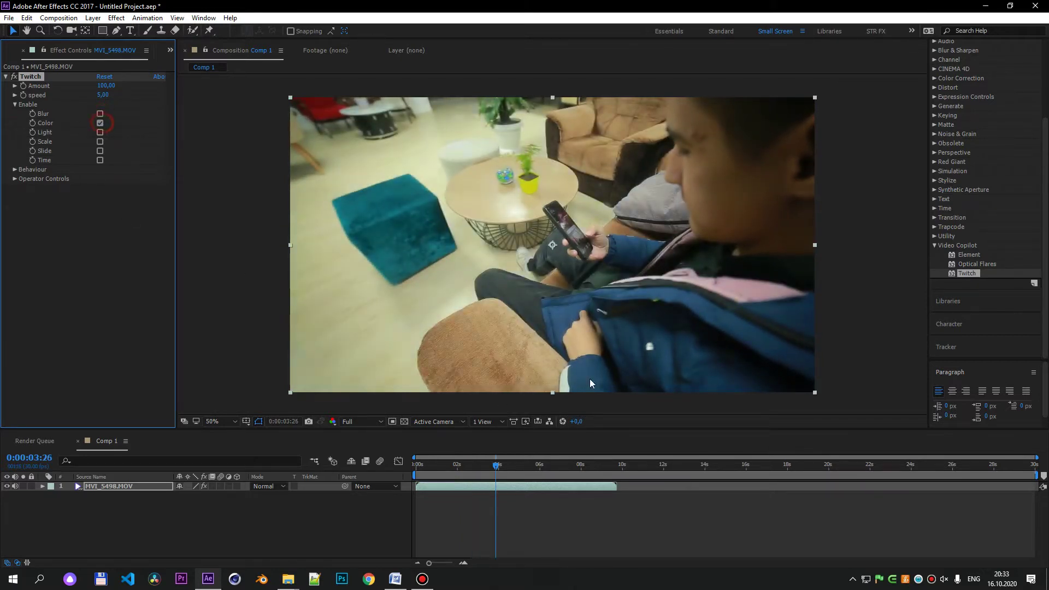
{"action": "left_click", "coordinate": [493, 459]}
{"action": "left_click_drag", "start_coordinate": [427, 469], "coordinate": [404, 474]}
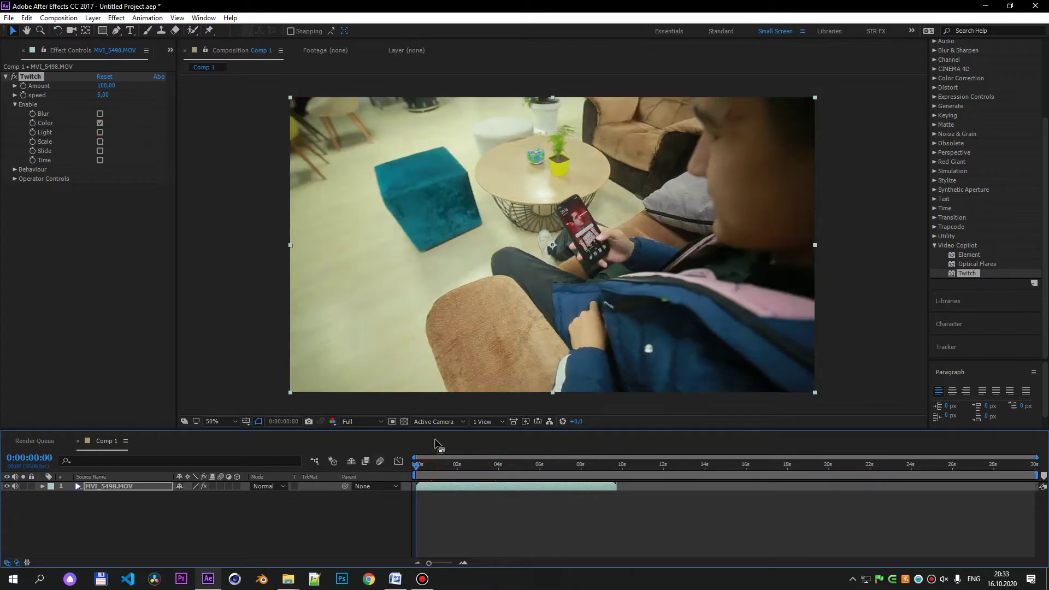
{"action": "left_click", "coordinate": [360, 421]}
{"action": "left_click", "coordinate": [378, 486]}
Raise Twitch Amount to 612 and replay the preview from the start.
{"action": "key", "text": "space"}
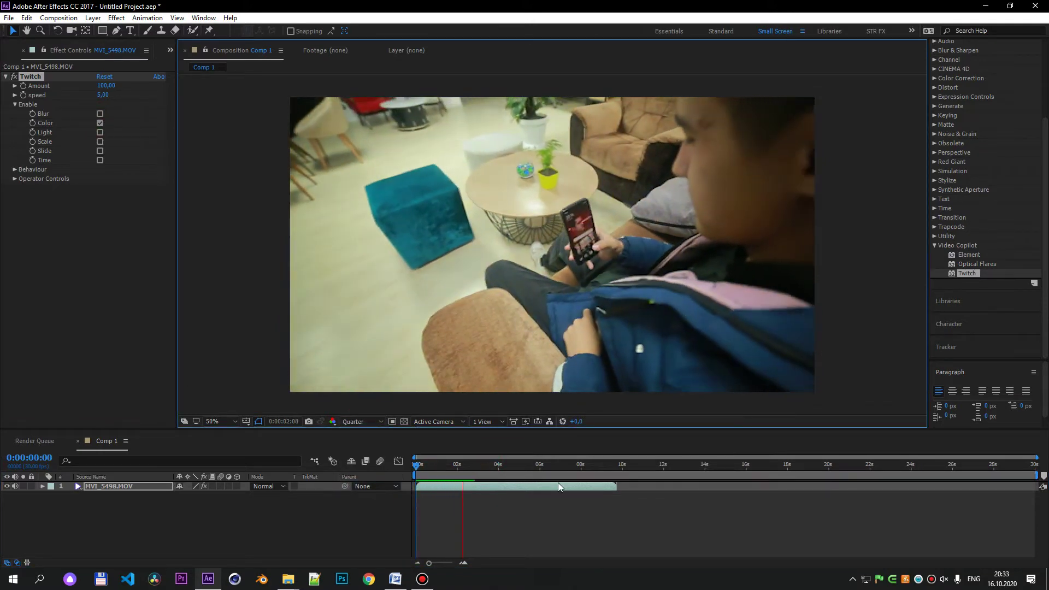
{"action": "key", "text": "space"}
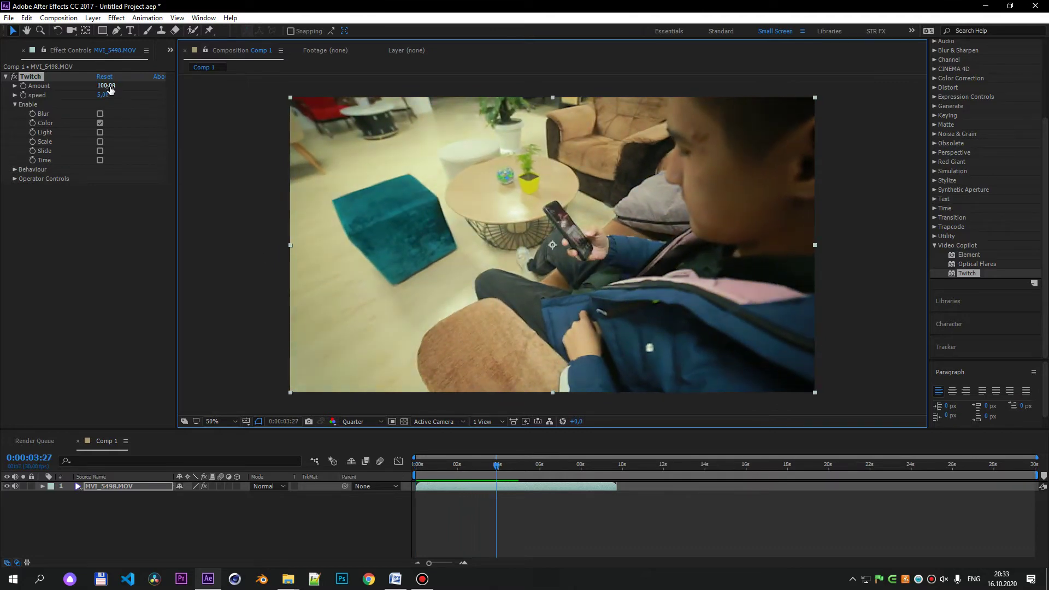
{"action": "left_click_drag", "start_coordinate": [106, 87], "coordinate": [381, 96]}
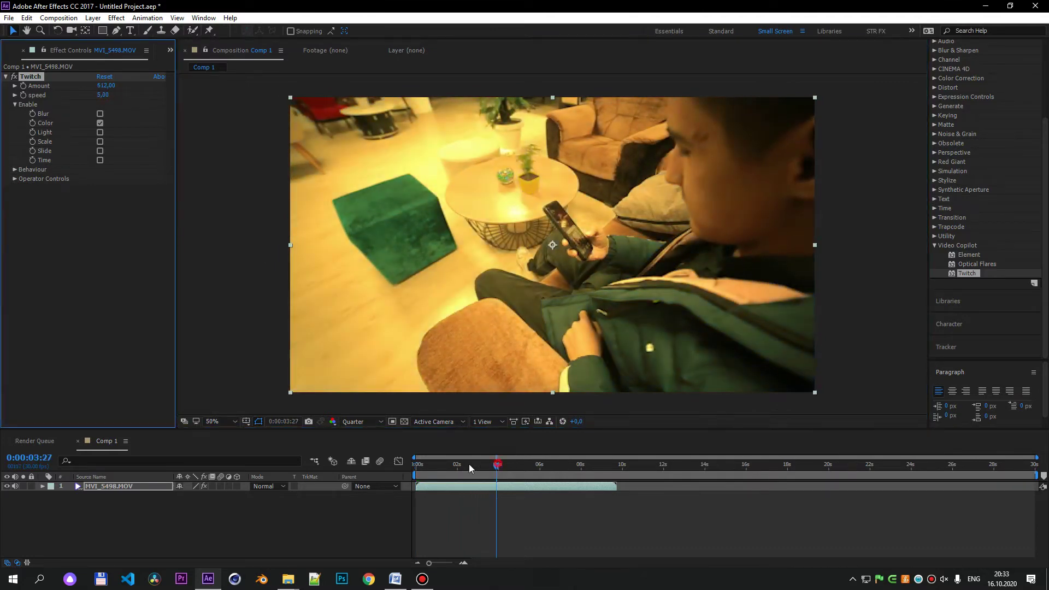
{"action": "key", "text": "Home"}
{"action": "key", "text": "space"}
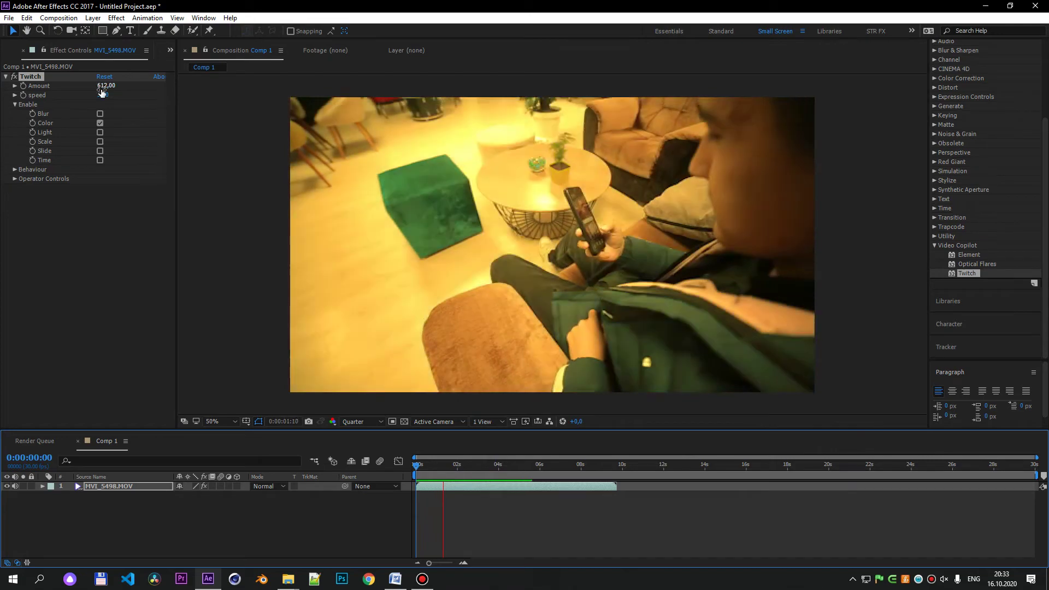
Turn off the Color glitch type, then preview the Light and Scale glitch types in Twitch.
{"action": "left_click", "coordinate": [100, 123]}
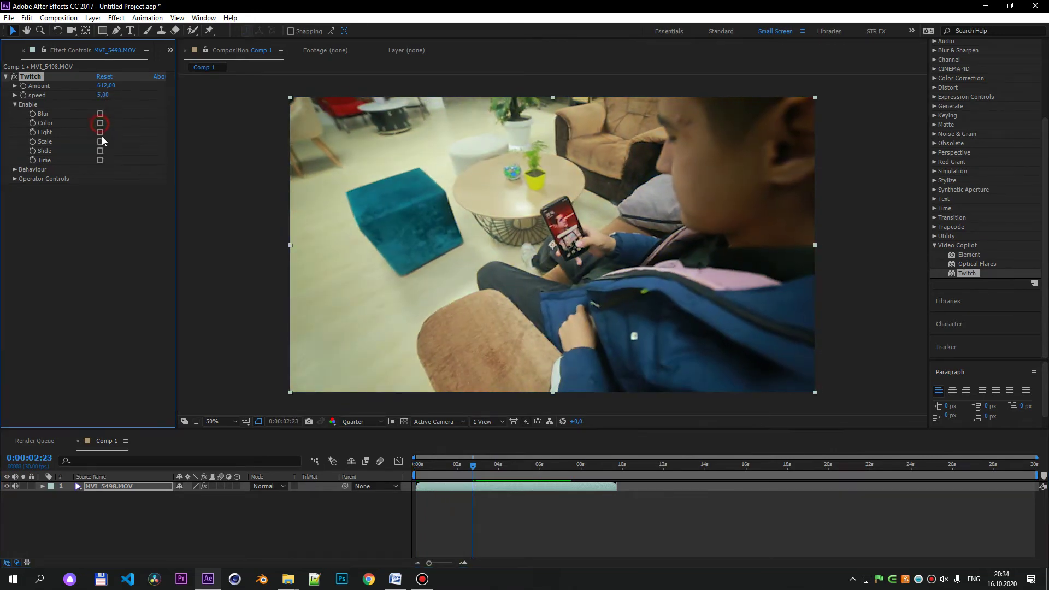
{"action": "key", "text": "Home"}
{"action": "key", "text": "space"}
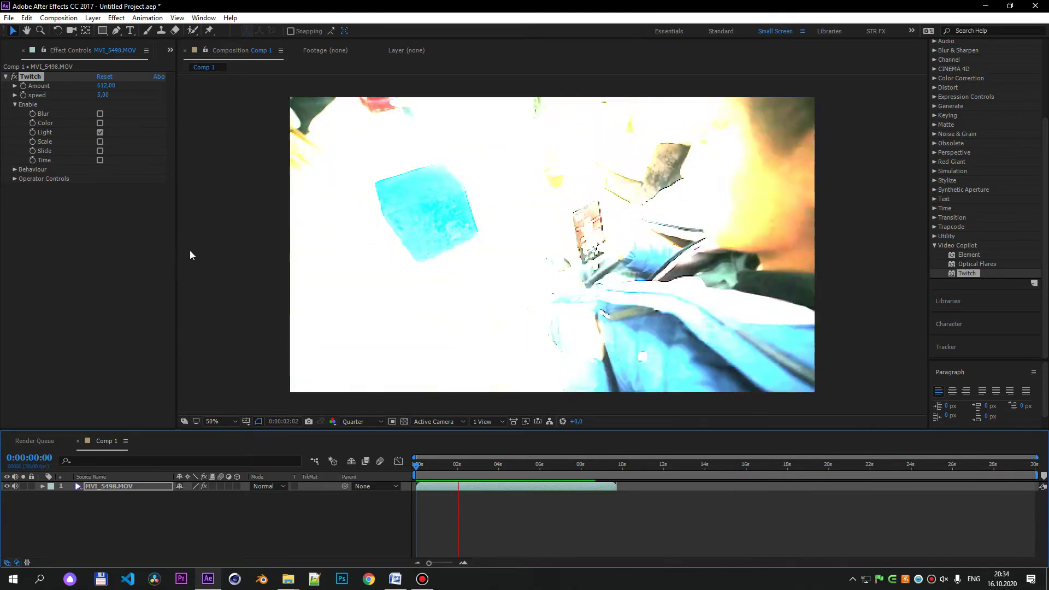
{"action": "left_click", "coordinate": [101, 132]}
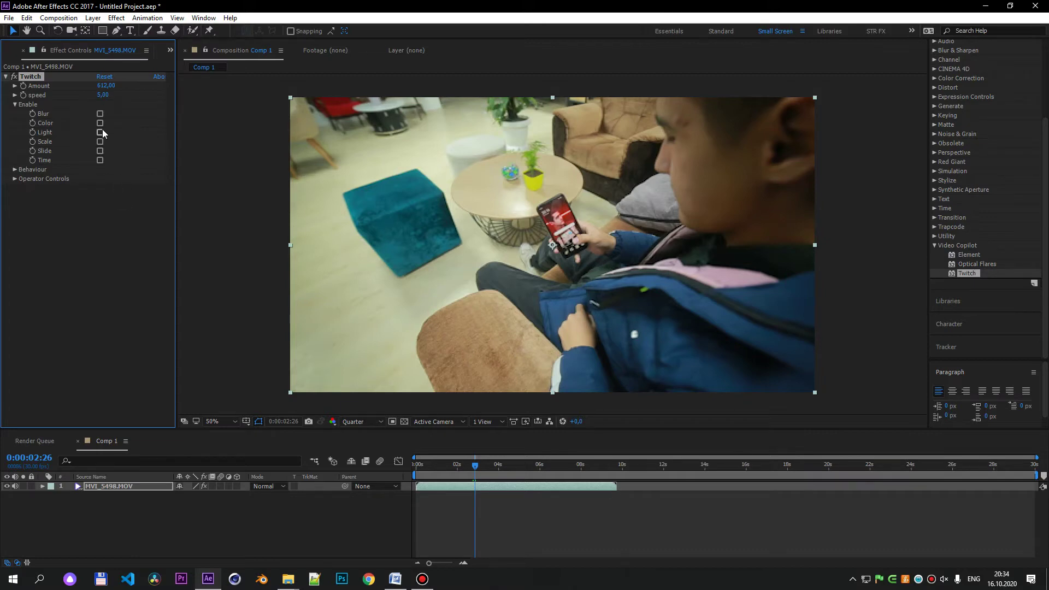
{"action": "left_click", "coordinate": [100, 132]}
{"action": "left_click", "coordinate": [100, 132]}
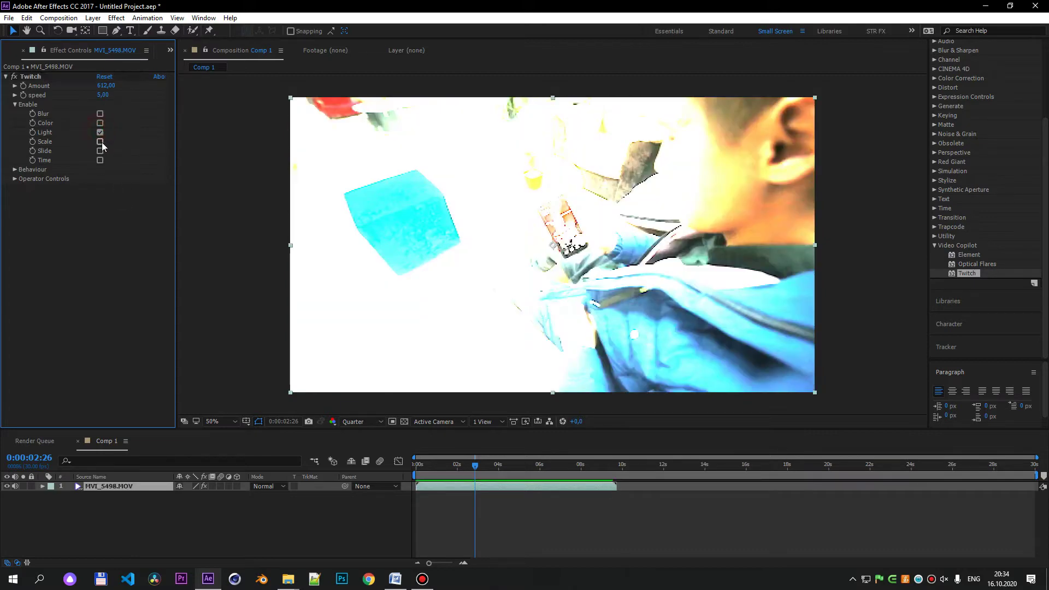
{"action": "left_click", "coordinate": [101, 141]}
{"action": "key", "text": "space"}
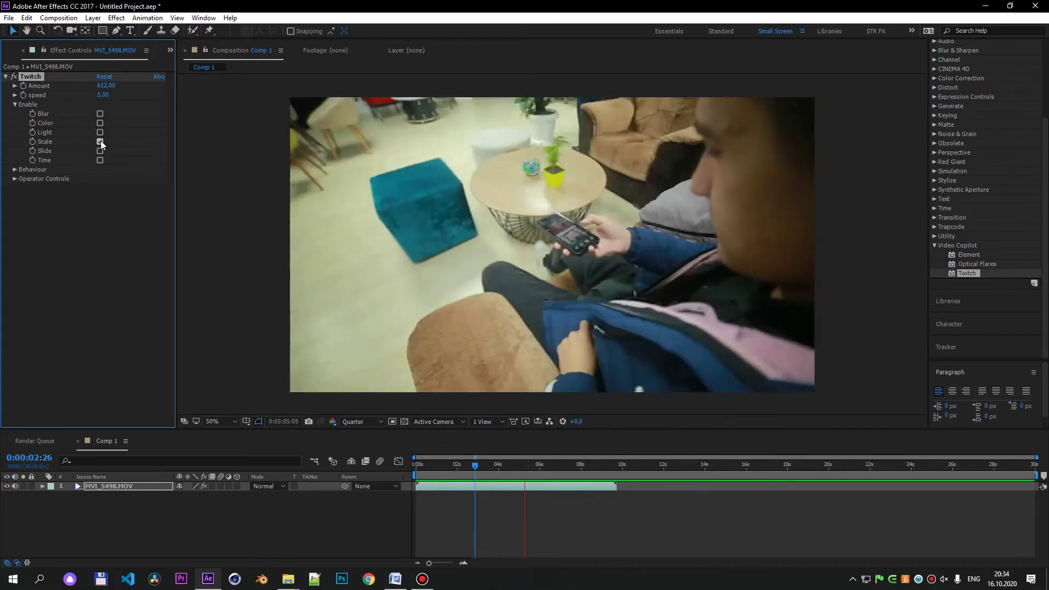
Swap Scale for Slide and preview it, then switch to the Time glitch type only.
{"action": "left_click", "coordinate": [100, 142]}
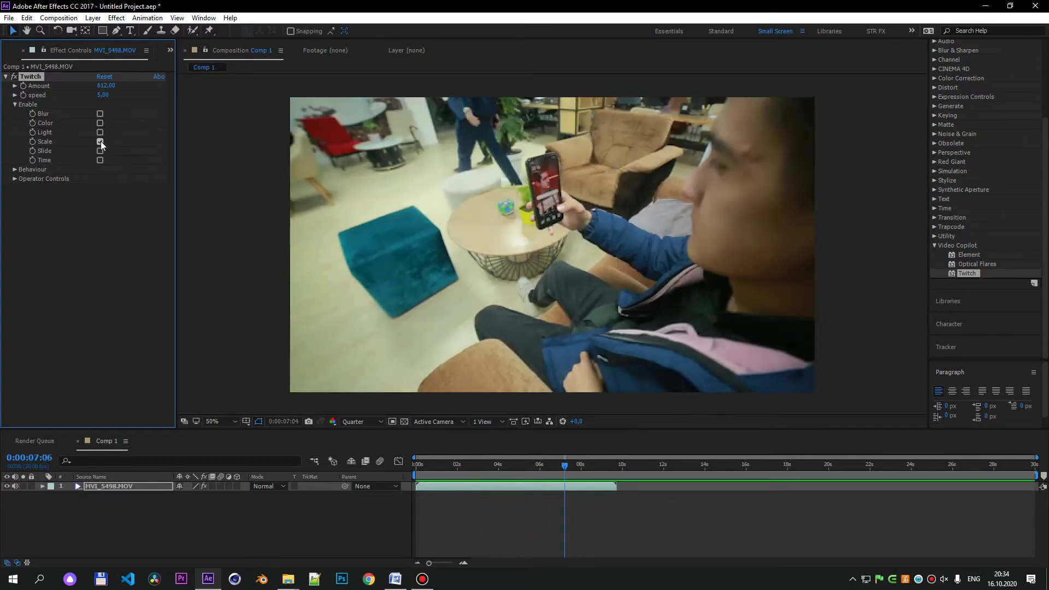
{"action": "left_click", "coordinate": [100, 151]}
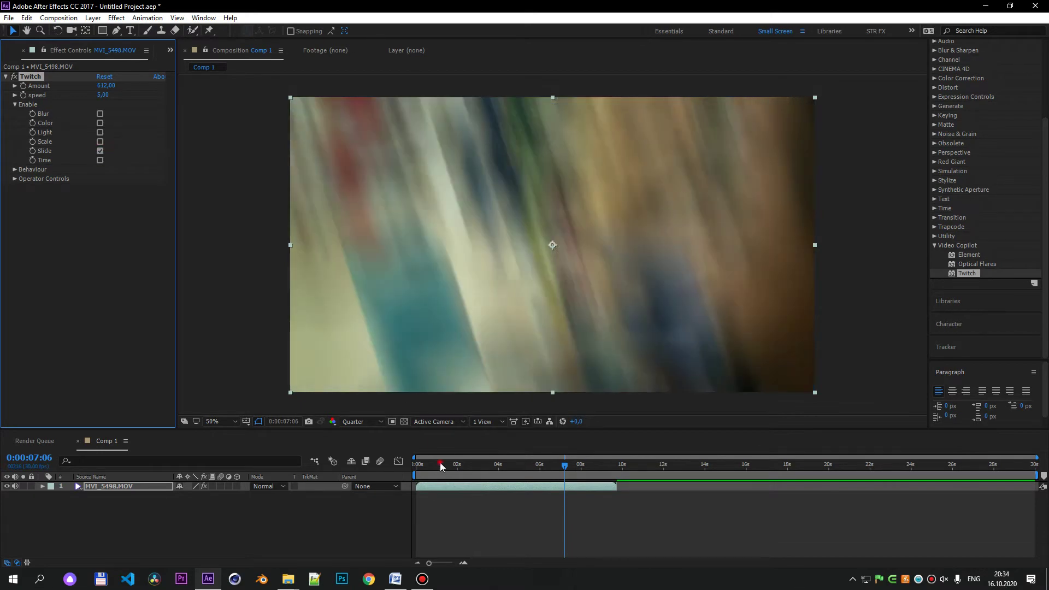
{"action": "left_click", "coordinate": [418, 464]}
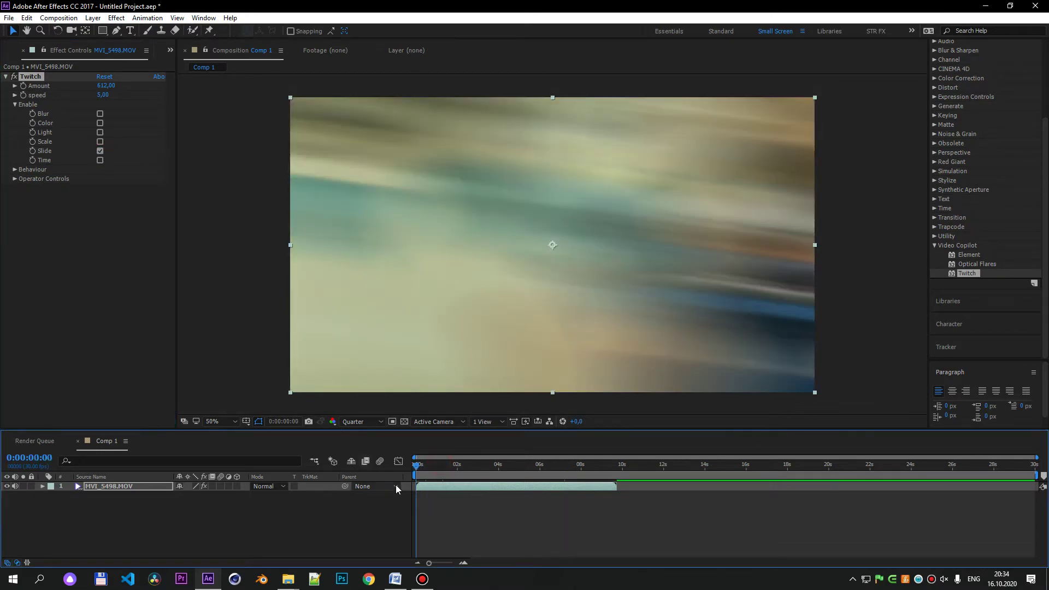
{"action": "key", "text": "space"}
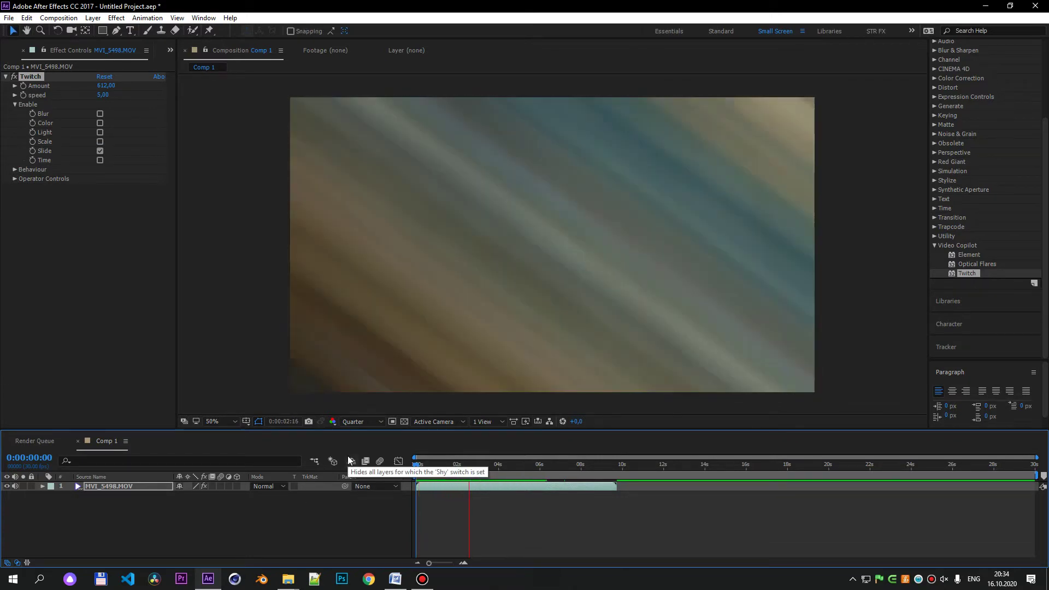
{"action": "left_click", "coordinate": [100, 150]}
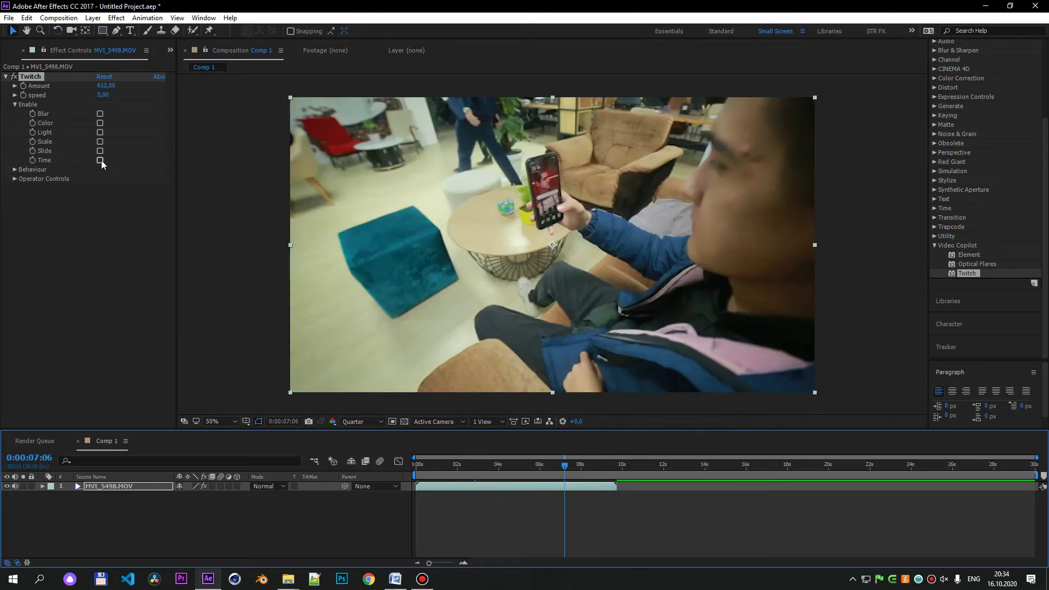
{"action": "left_click", "coordinate": [100, 160]}
{"action": "key", "text": "space"}
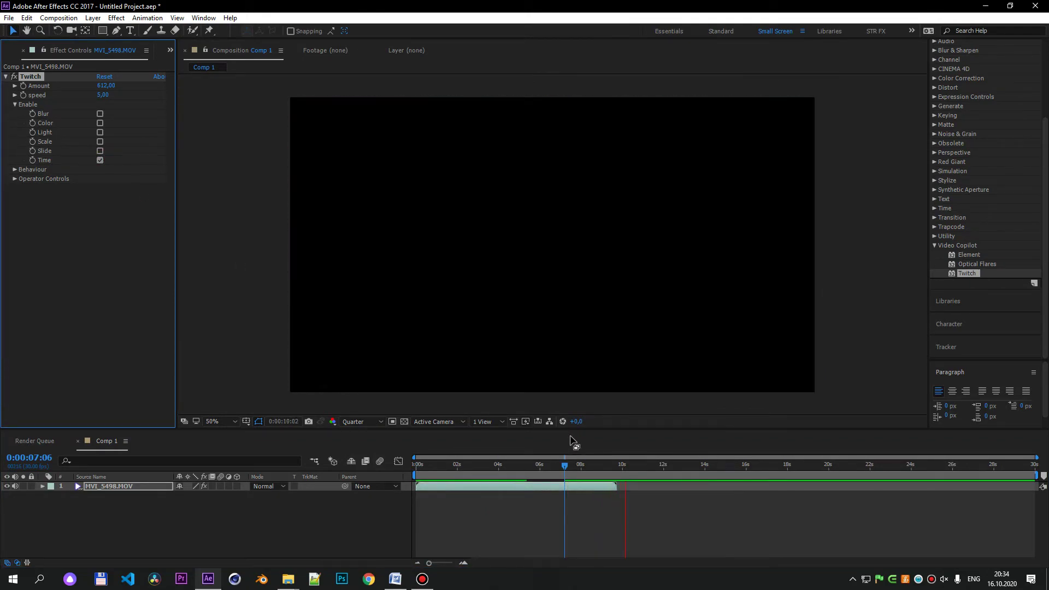
Set the Twitch Amount back to 100 and preview the clip from the start.
{"action": "left_click", "coordinate": [100, 90]}
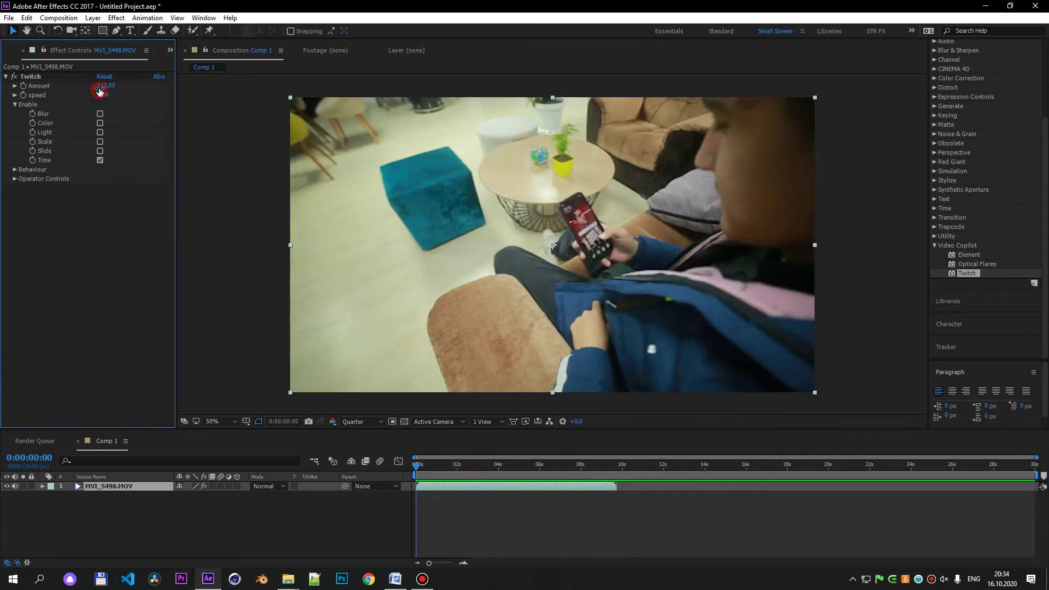
{"action": "type", "text": "1"}
{"action": "key", "text": "Return"}
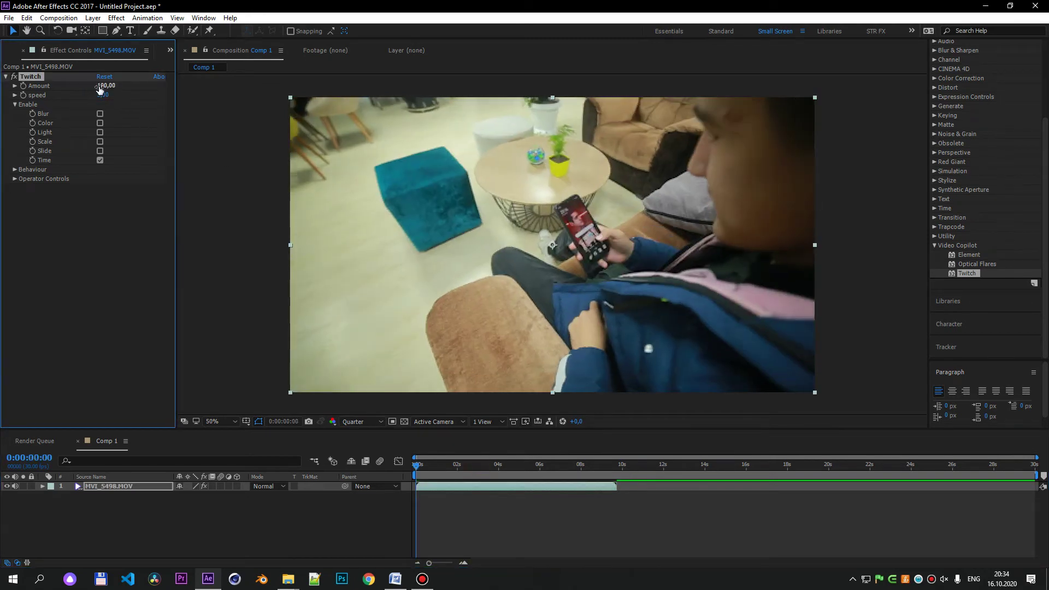
{"action": "key", "text": "space"}
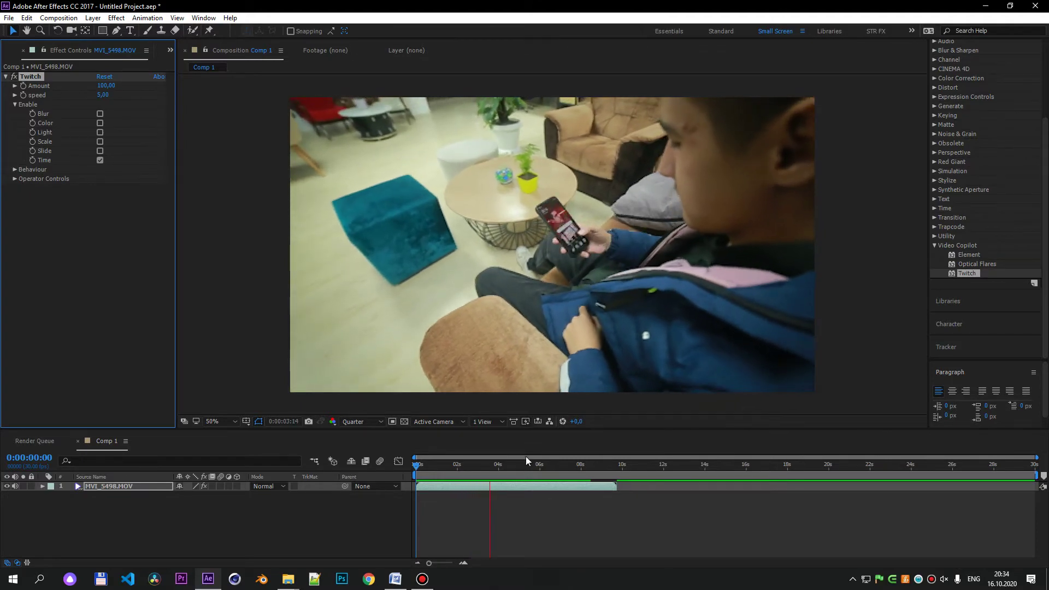
{"action": "left_click", "coordinate": [504, 465]}
{"action": "left_click_drag", "start_coordinate": [504, 465], "coordinate": [418, 464]}
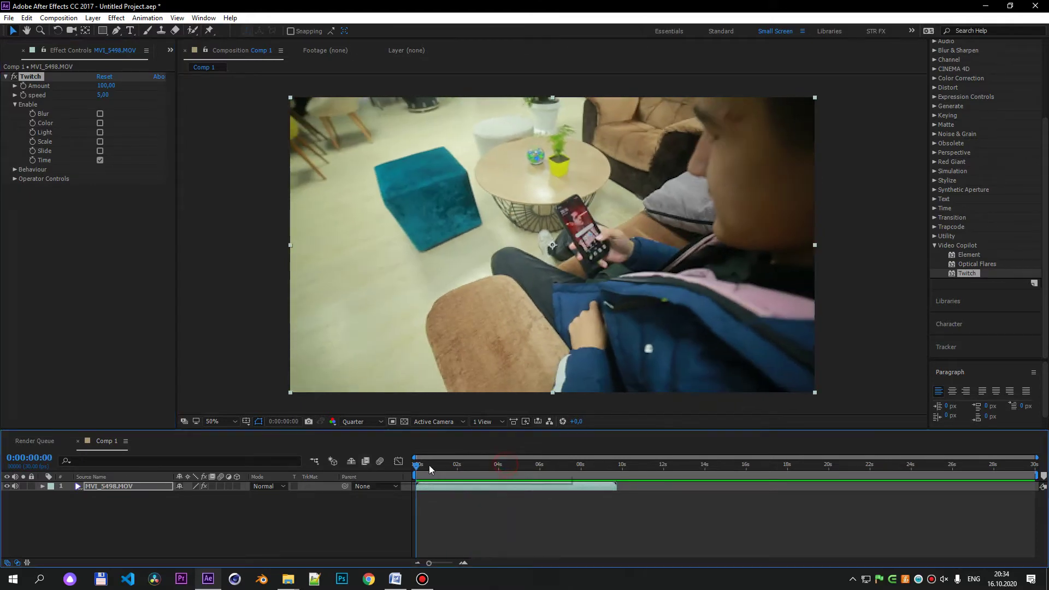
{"action": "key", "text": "space"}
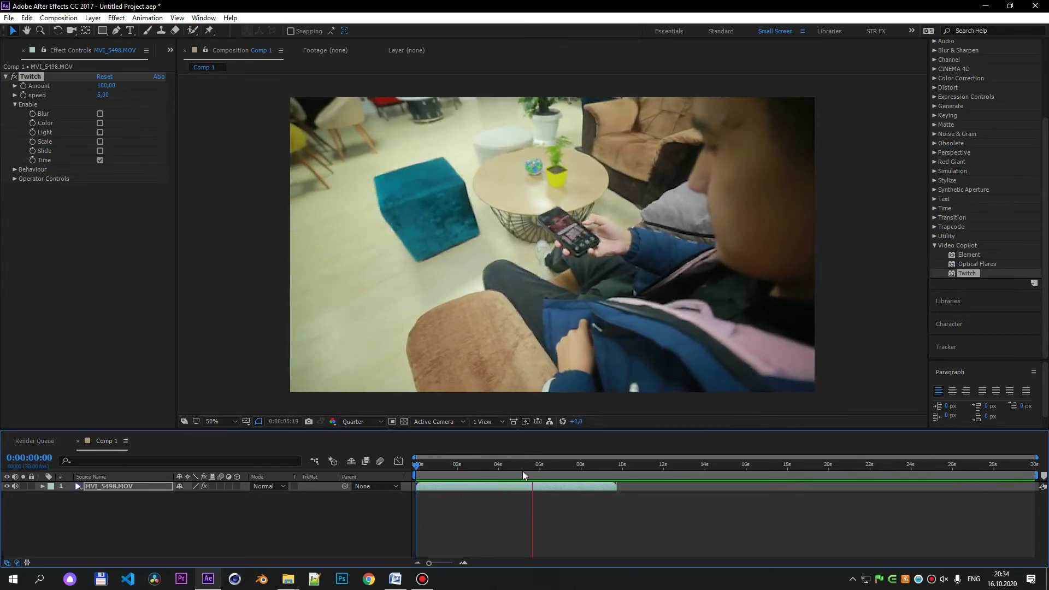
{"action": "key", "text": "space"}
Enable the Blur, Color, Slide and Time glitch types together in Twitch.
{"action": "left_click", "coordinate": [470, 465]}
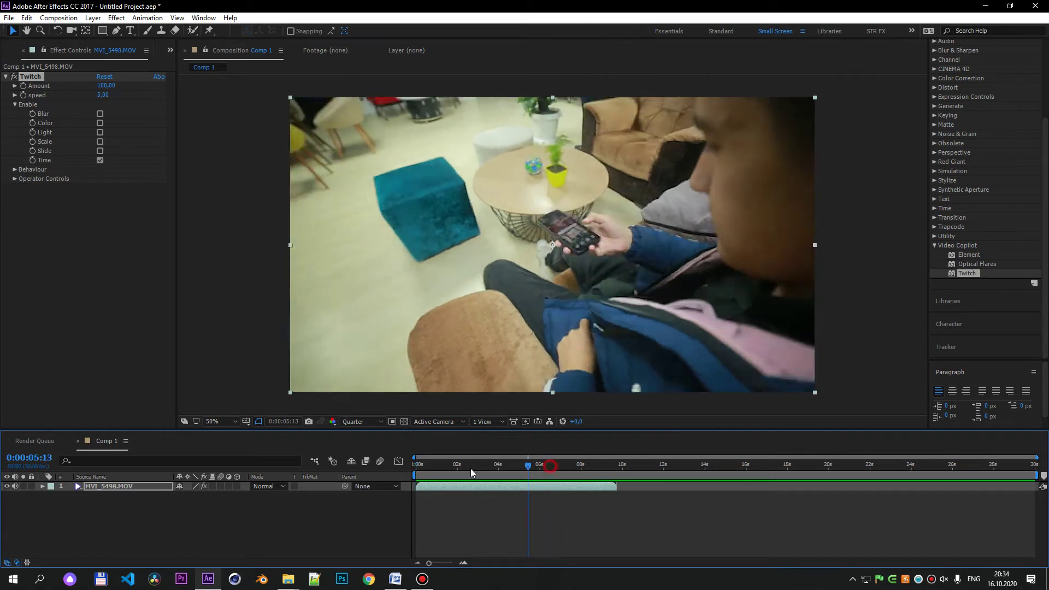
{"action": "left_click", "coordinate": [99, 160]}
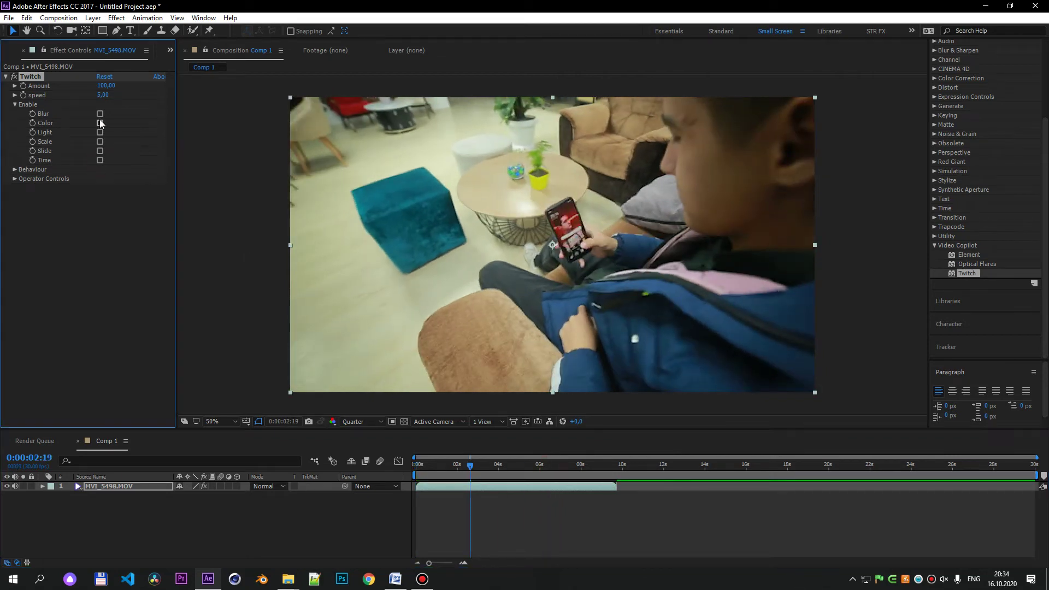
{"action": "left_click", "coordinate": [100, 123]}
{"action": "left_click", "coordinate": [100, 114]}
{"action": "left_click", "coordinate": [100, 151]}
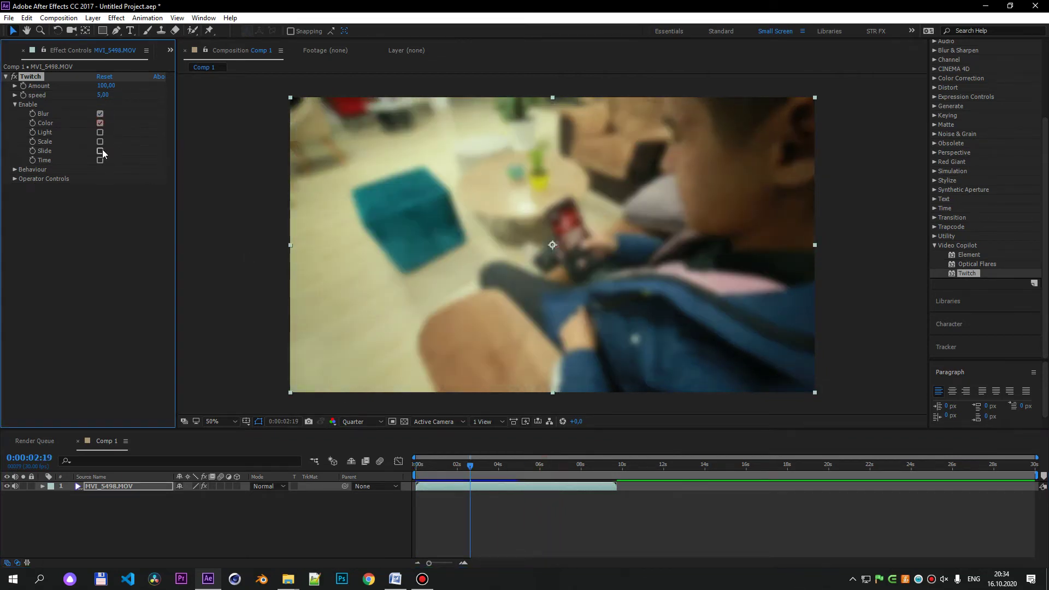
{"action": "left_click", "coordinate": [101, 160]}
{"action": "left_click", "coordinate": [448, 465]}
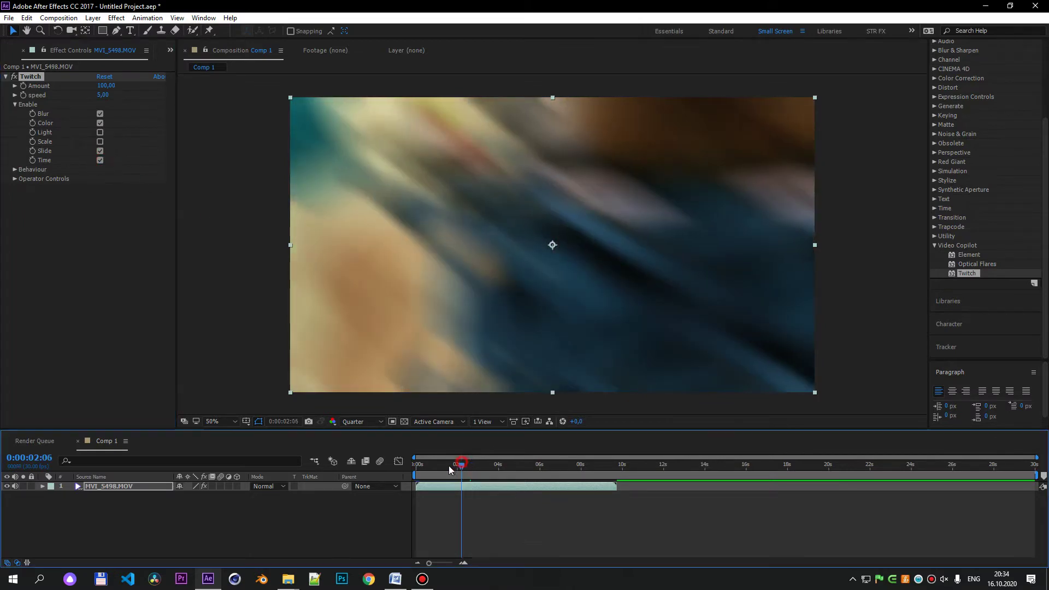
Expand the Behaviour, Operator Controls and Blur settings, keeping Blur Transfer Mode at Normal.
{"action": "left_click", "coordinate": [15, 170]}
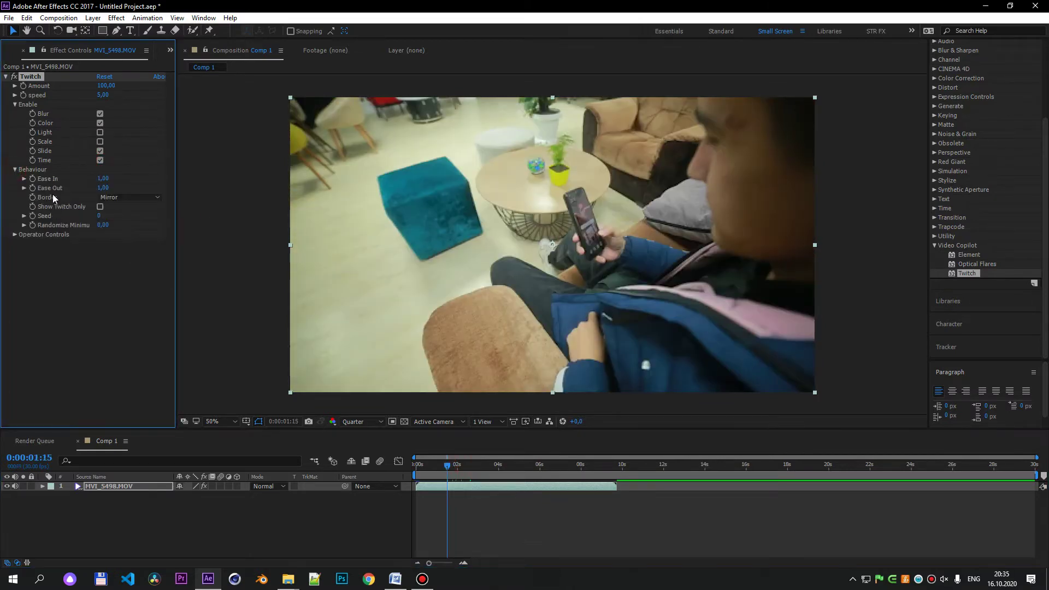
{"action": "left_click", "coordinate": [16, 234]}
{"action": "left_click", "coordinate": [24, 244]}
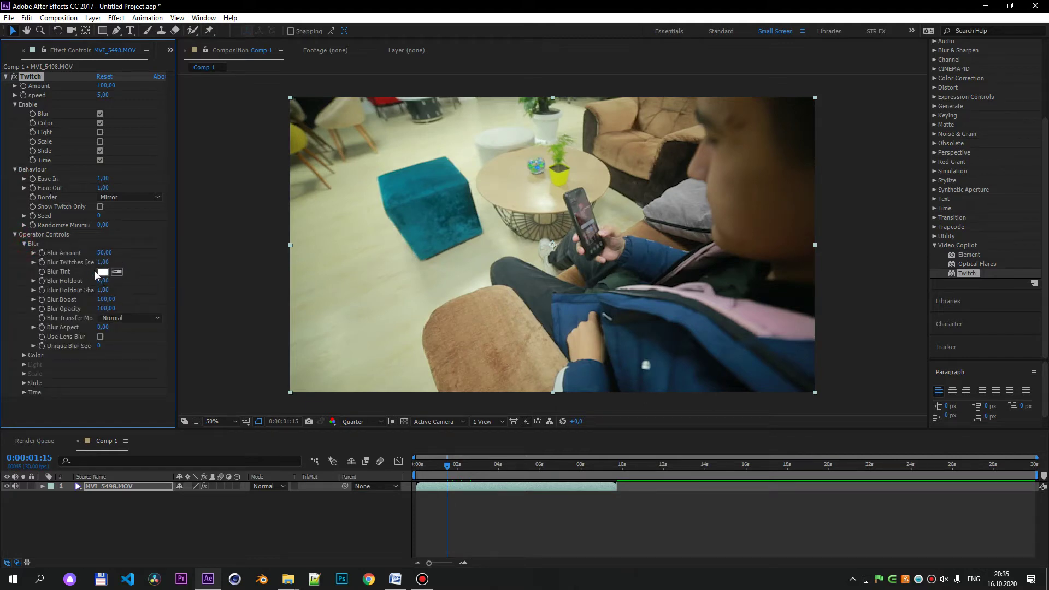
{"action": "left_click", "coordinate": [100, 337]}
{"action": "left_click", "coordinate": [109, 319]}
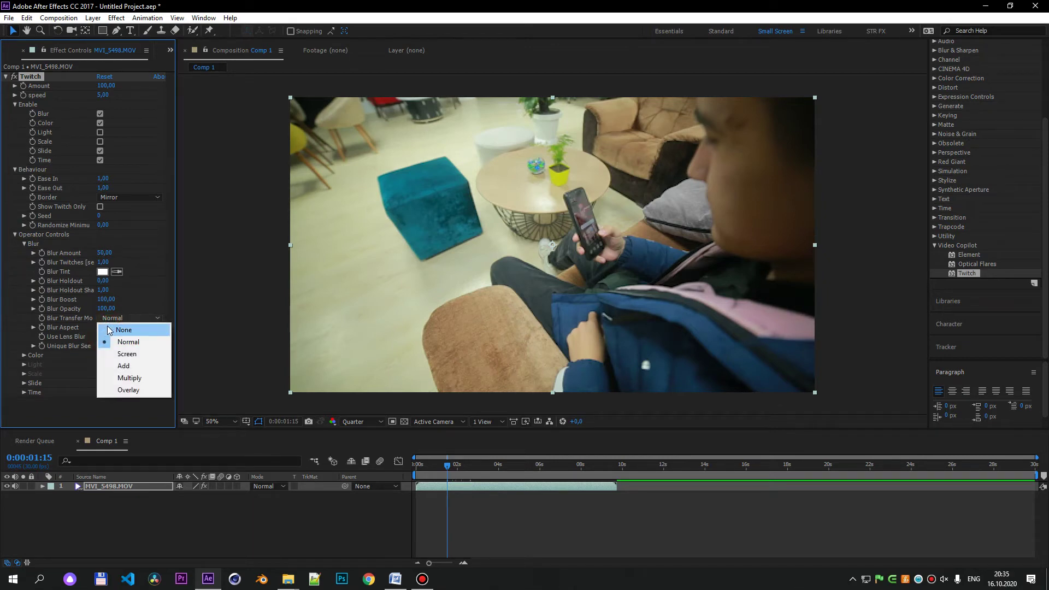
{"action": "left_click", "coordinate": [64, 405]}
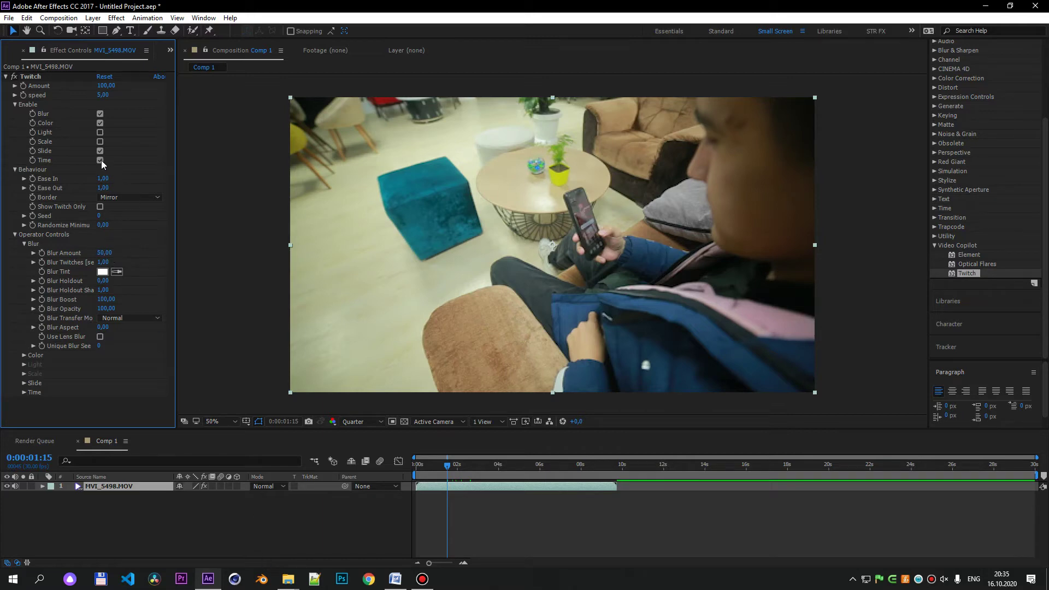
Expand the Time operator settings and bring Time Amount down to 0.
{"action": "left_click", "coordinate": [24, 392]}
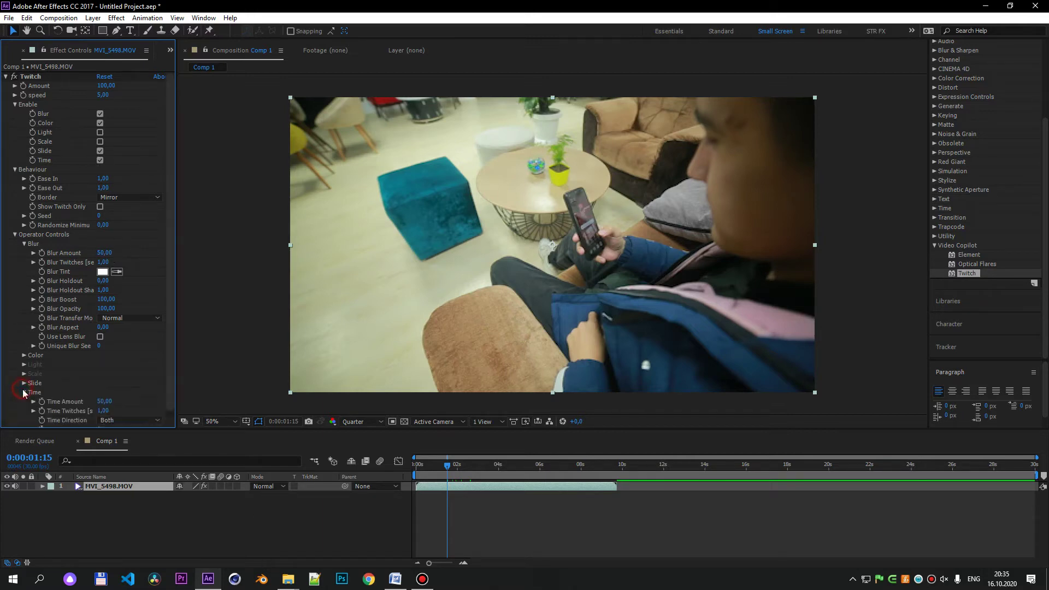
{"action": "scroll", "coordinate": [88, 412], "scroll_direction": "down", "scroll_amount": 1}
{"action": "left_click_drag", "start_coordinate": [104, 394], "coordinate": [37, 394]}
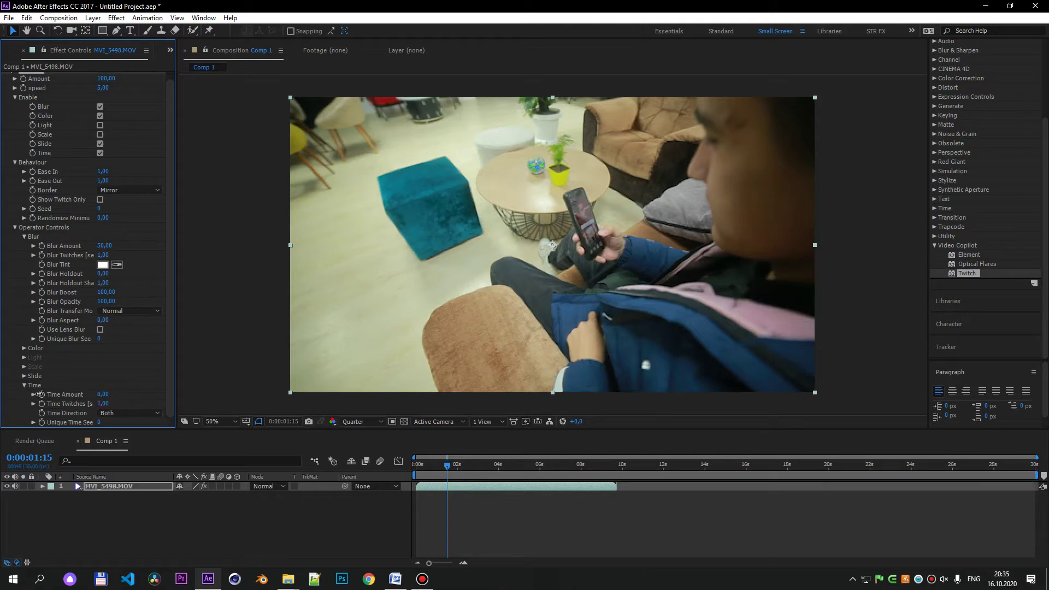
{"action": "left_click_drag", "start_coordinate": [134, 391], "coordinate": [125, 394]}
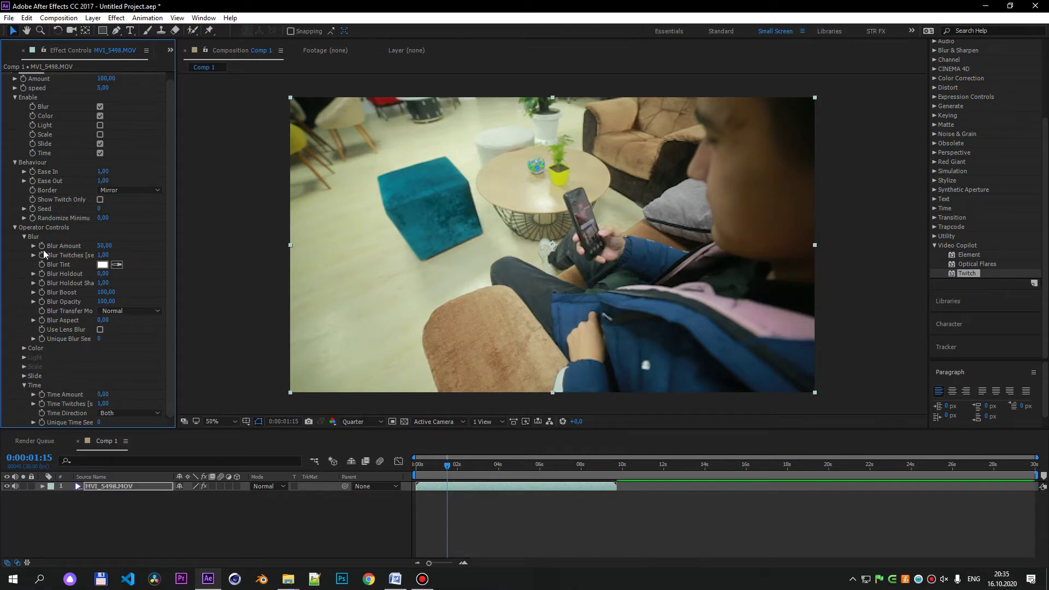
{"action": "left_click", "coordinate": [439, 465]}
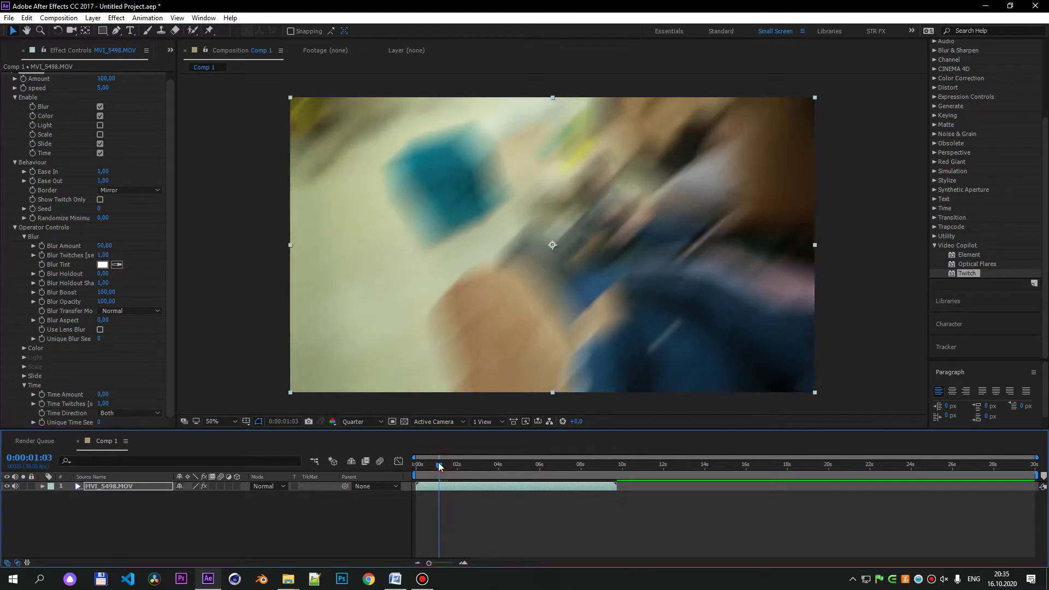
Adjust the Blur operator Amount, ending at 178, while checking frames before one second.
{"action": "left_click", "coordinate": [104, 246]}
{"action": "type", "text": "0"}
{"action": "key", "text": "Return"}
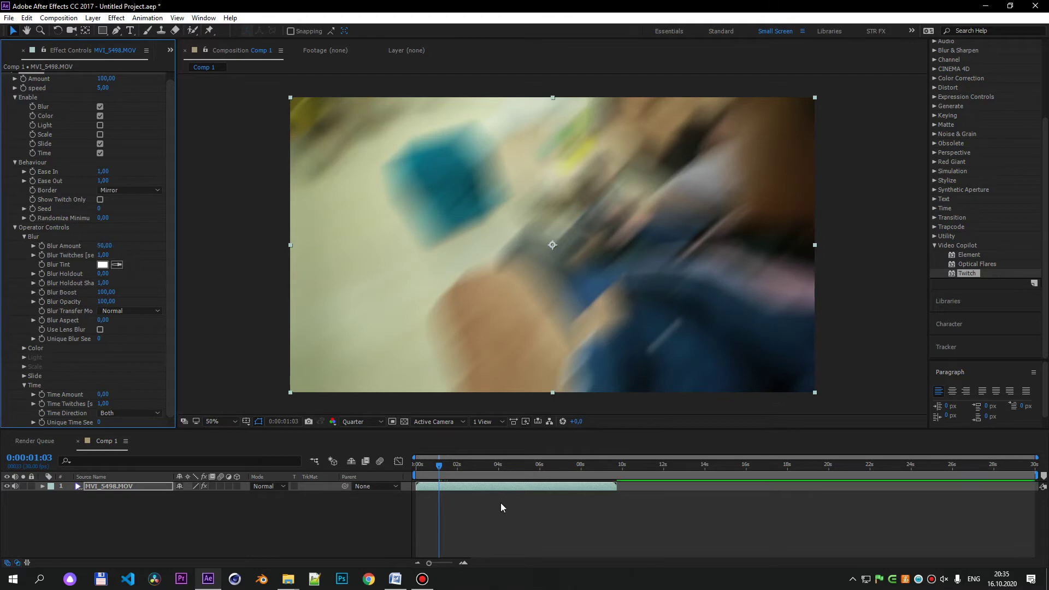
{"action": "left_click", "coordinate": [435, 467]}
{"action": "left_click_drag", "start_coordinate": [435, 467], "coordinate": [426, 468]}
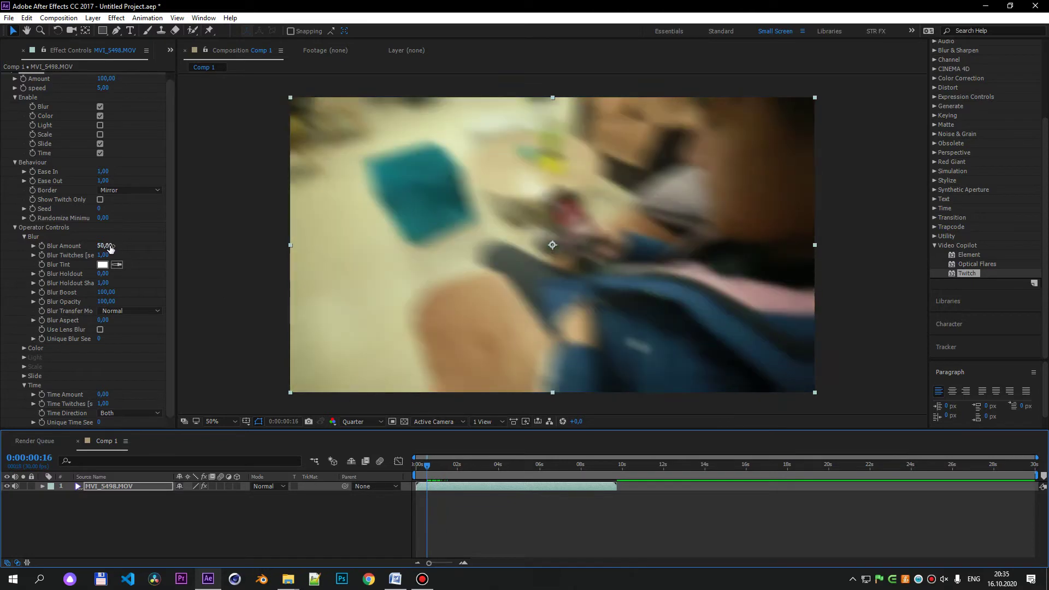
{"action": "mouse_move", "coordinate": [104, 245]}
{"action": "left_mouse_down"}
{"action": "mouse_move", "coordinate": [2, 252]}
{"action": "mouse_move", "coordinate": [75, 259]}
{"action": "mouse_move", "coordinate": [9, 247]}
{"action": "left_mouse_up"}
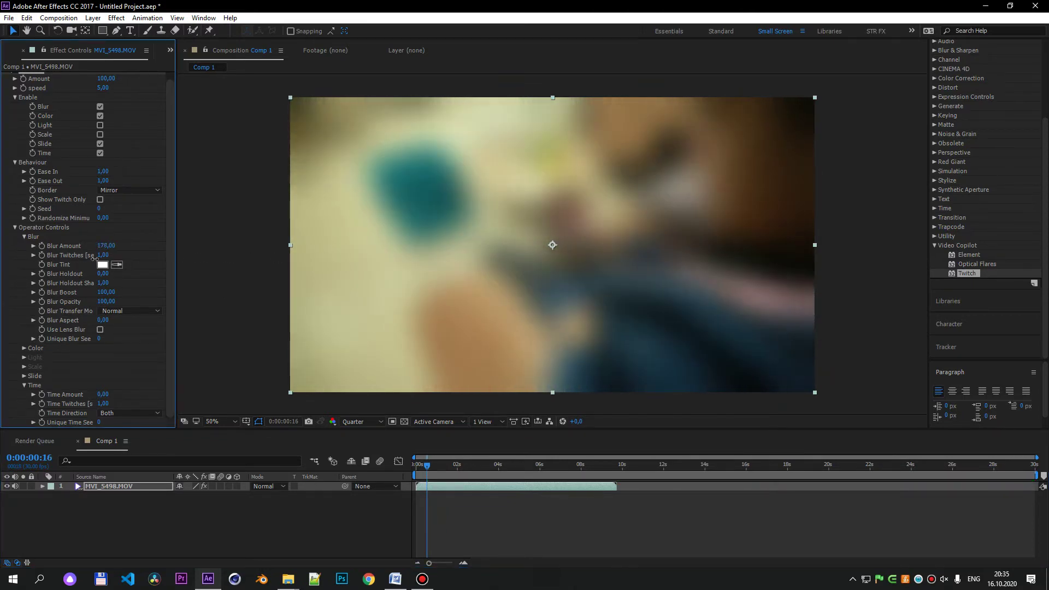
Collapse Blur, expand Slide, try Slide Amount 35, then undo back to 50.
{"action": "left_click", "coordinate": [24, 236]}
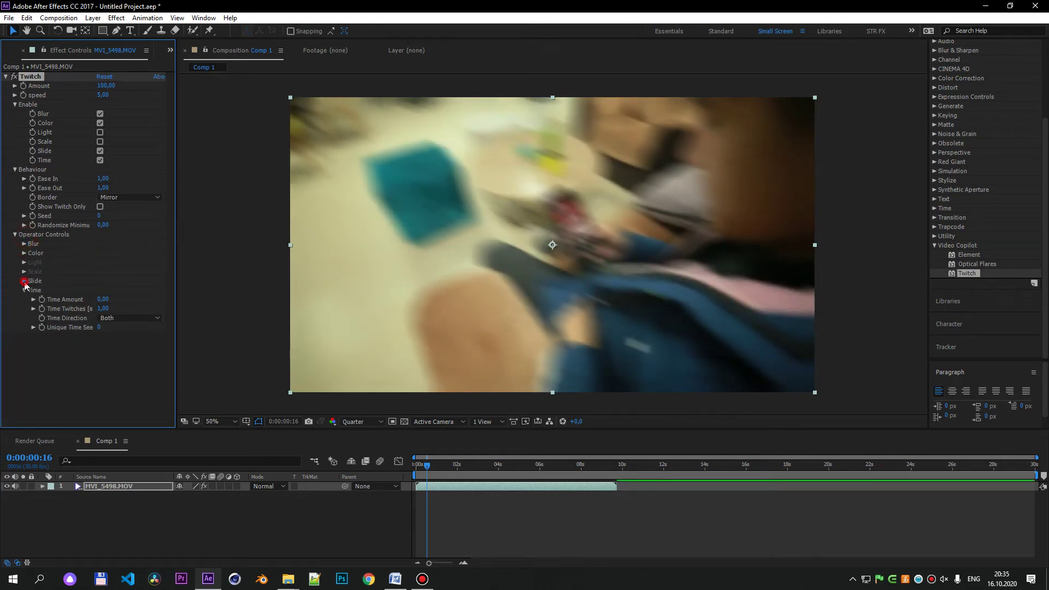
{"action": "left_click", "coordinate": [24, 281]}
{"action": "left_click_drag", "start_coordinate": [105, 290], "coordinate": [120, 291]}
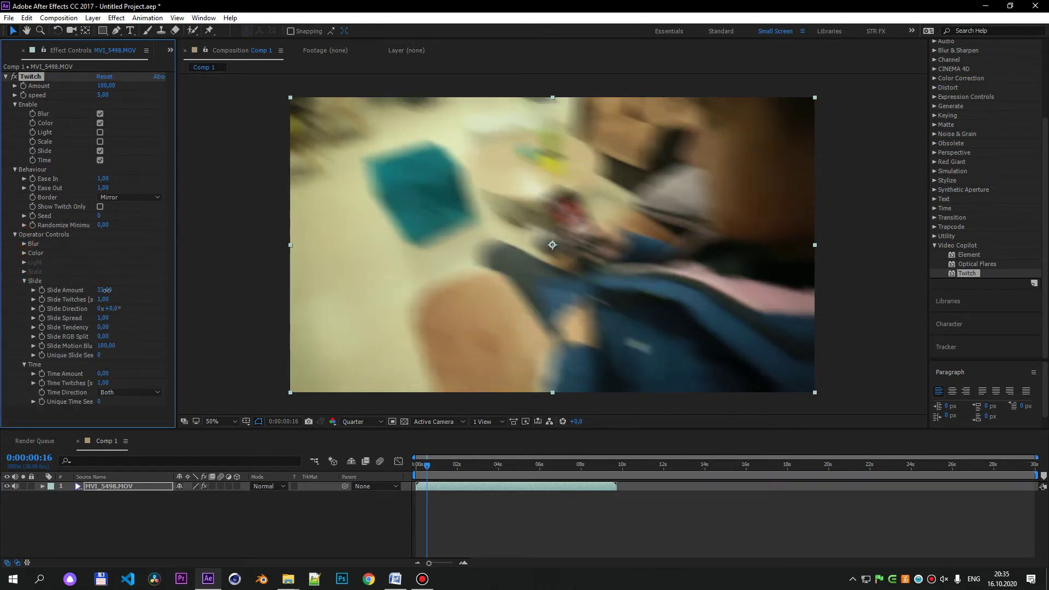
{"action": "key", "text": "ctrl+z"}
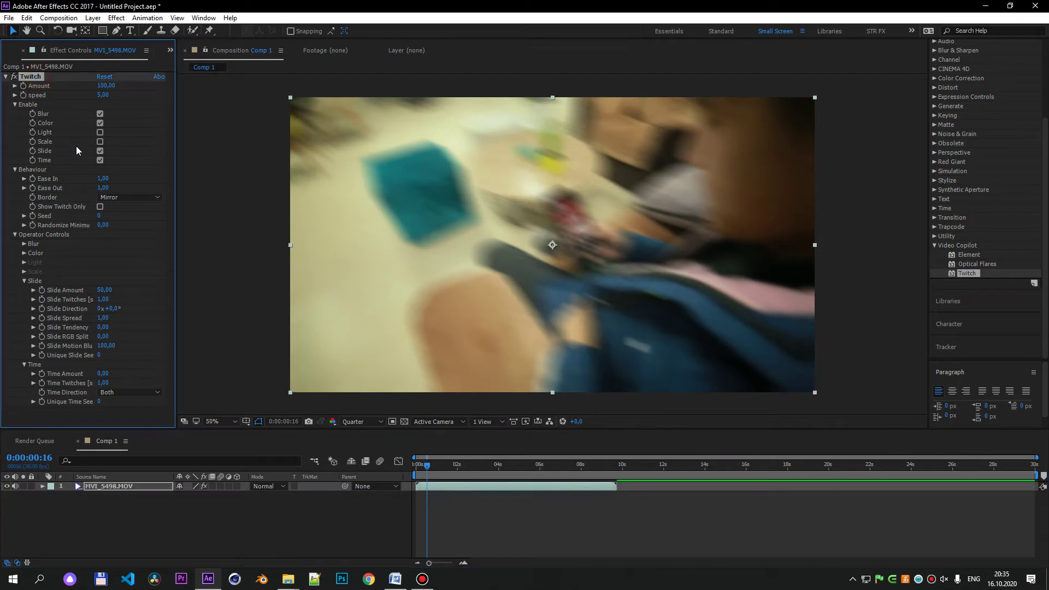
{"action": "left_click", "coordinate": [119, 524]}
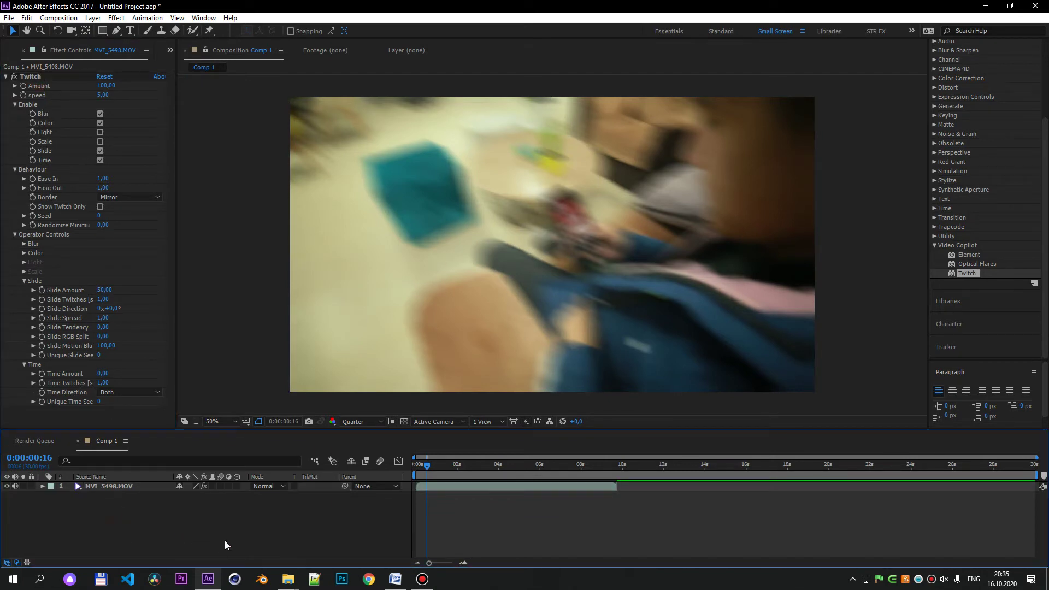
Open File Explorer and browse drive D to the Wedding MP3 folder in 0 STRONG EFFECT.
{"action": "key", "text": "super+d"}
{"action": "key", "text": "super+e"}
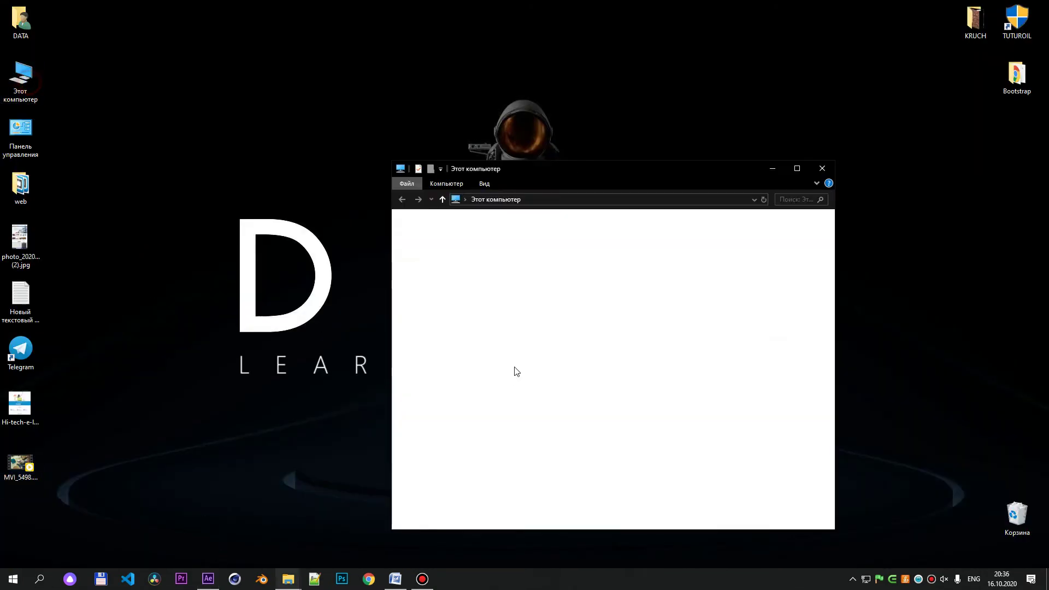
{"action": "double_click", "coordinate": [668, 272]}
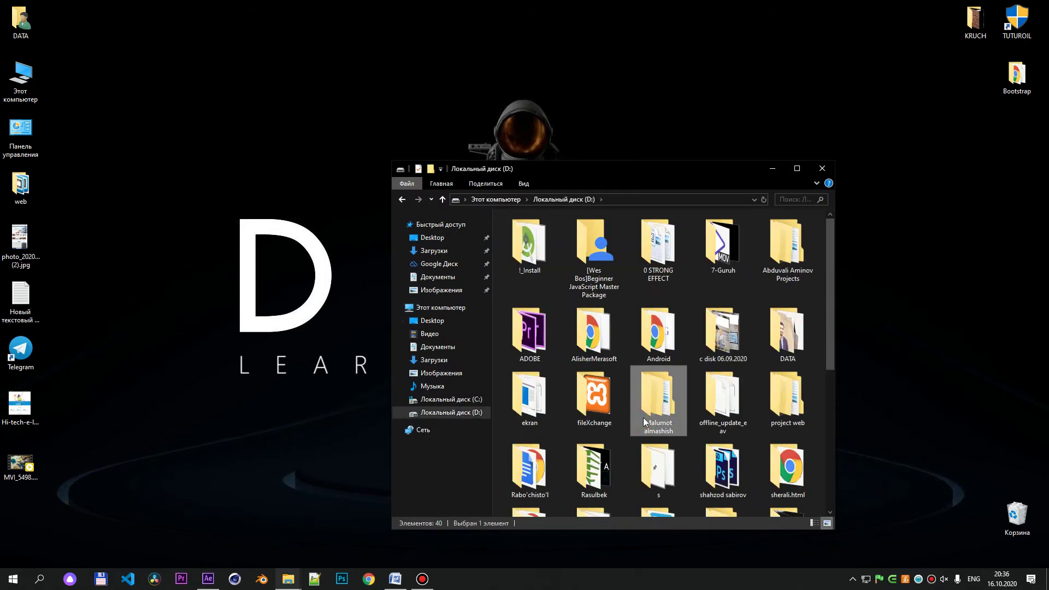
{"action": "double_click", "coordinate": [650, 263]}
{"action": "key", "text": "Down"}
{"action": "key", "text": "Down"}
{"action": "key", "text": "Down"}
{"action": "key", "text": "Down"}
{"action": "key", "text": "Down"}
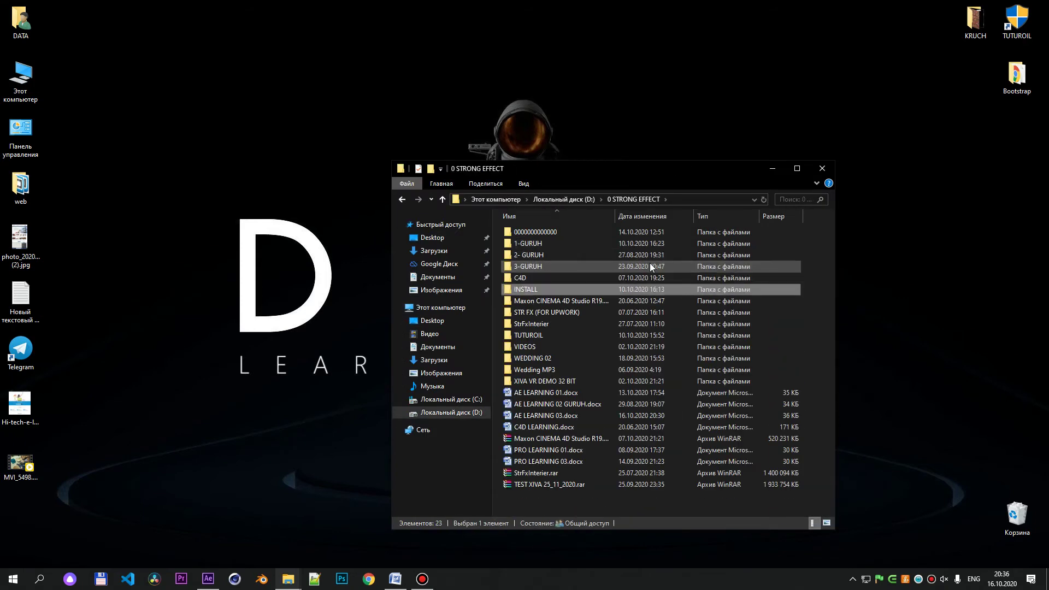
{"action": "key", "text": "Down"}
{"action": "key", "text": "Down"}
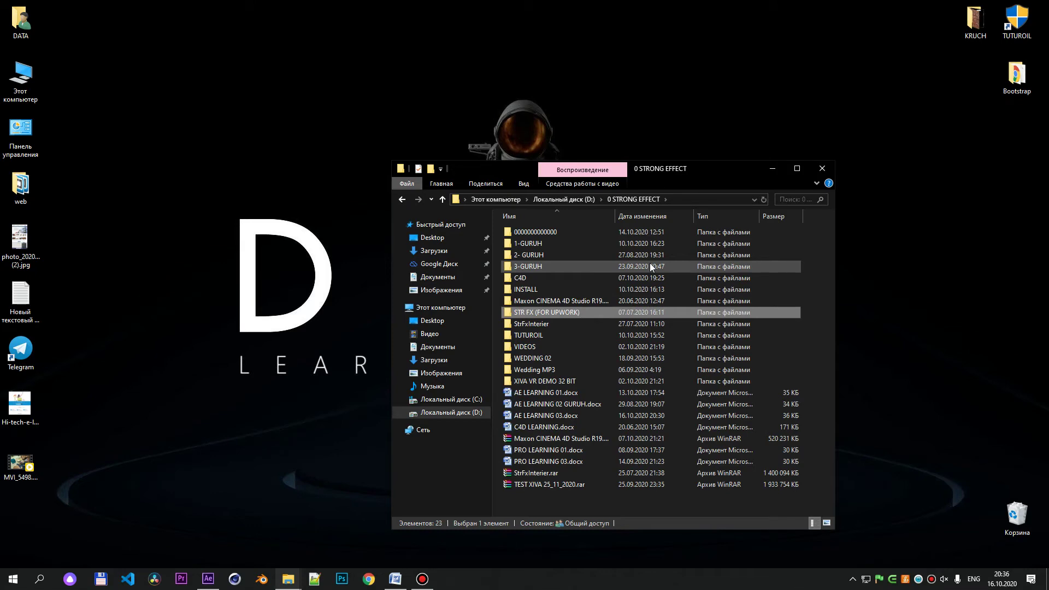
{"action": "left_click", "coordinate": [548, 370]}
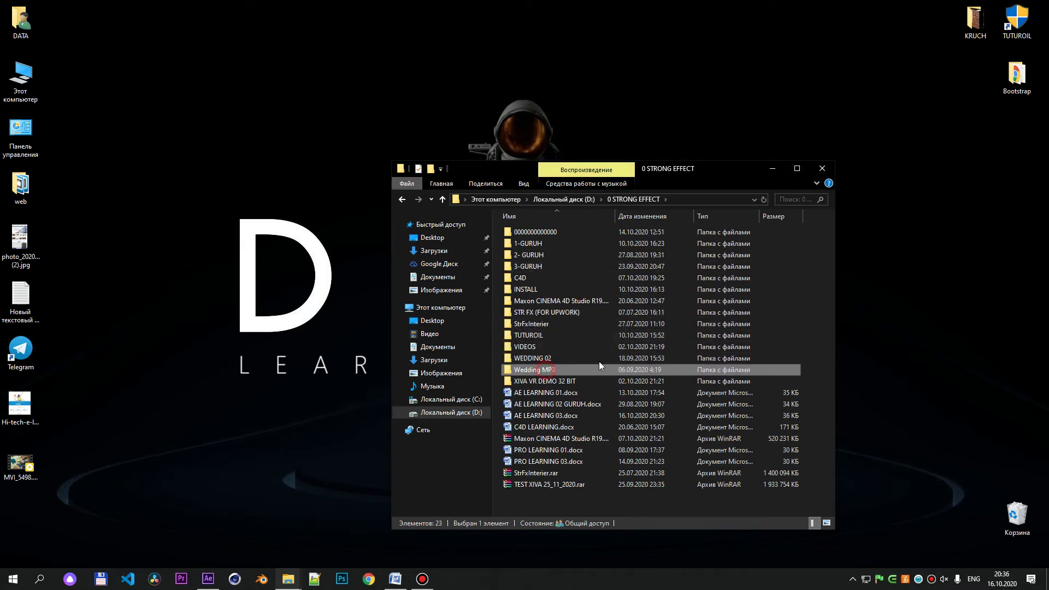
Open the 00 TRILLER subfolder and drag TRILLETR.mp3 onto After Effects.
{"action": "double_click", "coordinate": [599, 367]}
{"action": "double_click", "coordinate": [591, 244]}
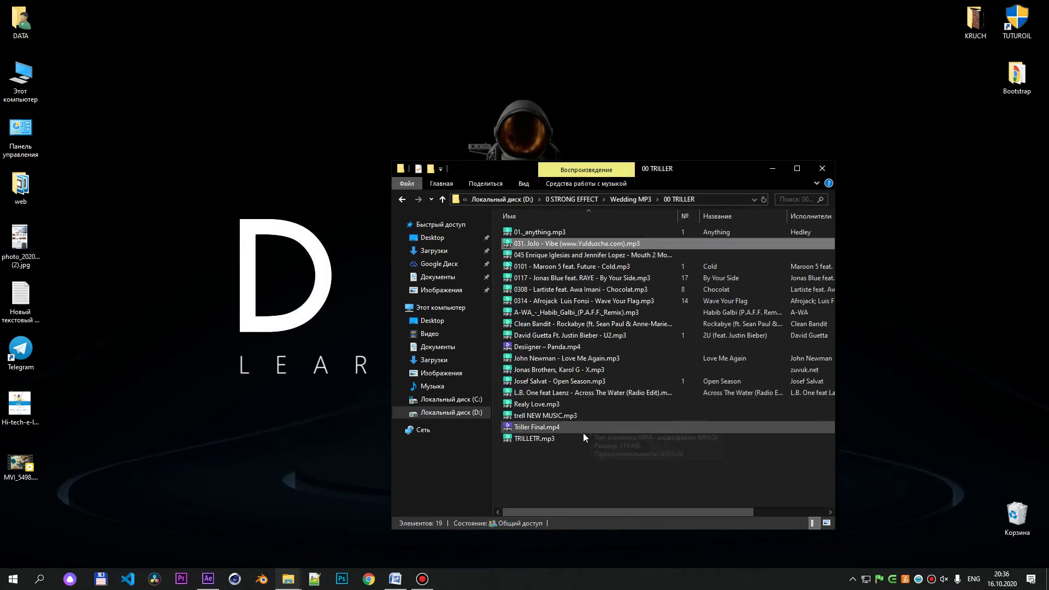
{"action": "left_click", "coordinate": [532, 439]}
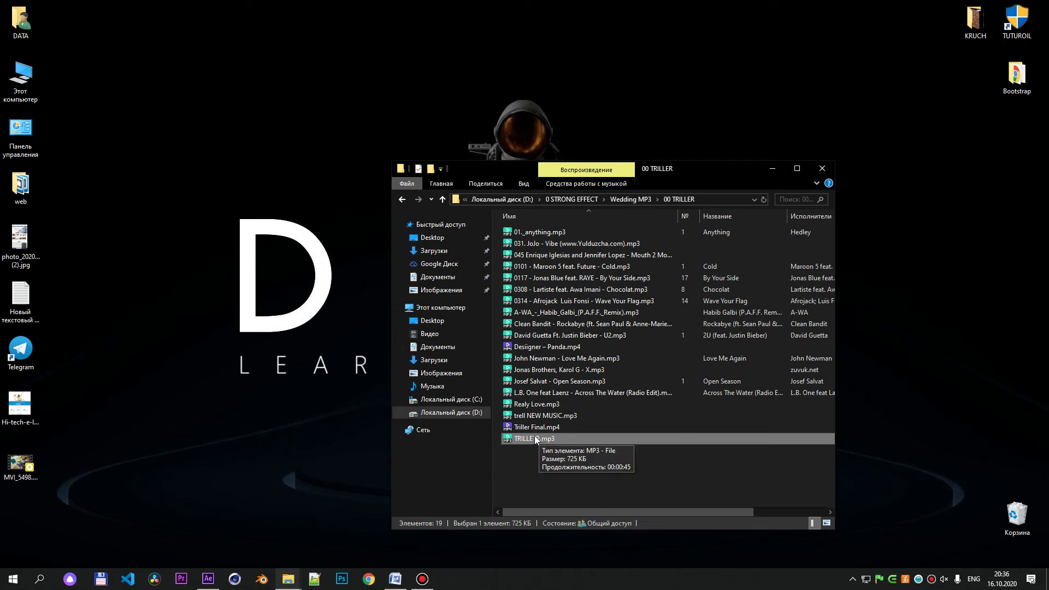
{"action": "mouse_move", "coordinate": [536, 439]}
{"action": "left_mouse_down"}
{"action": "mouse_move", "coordinate": [211, 585]}
{"action": "mouse_move", "coordinate": [30, 82]}
{"action": "left_mouse_up"}
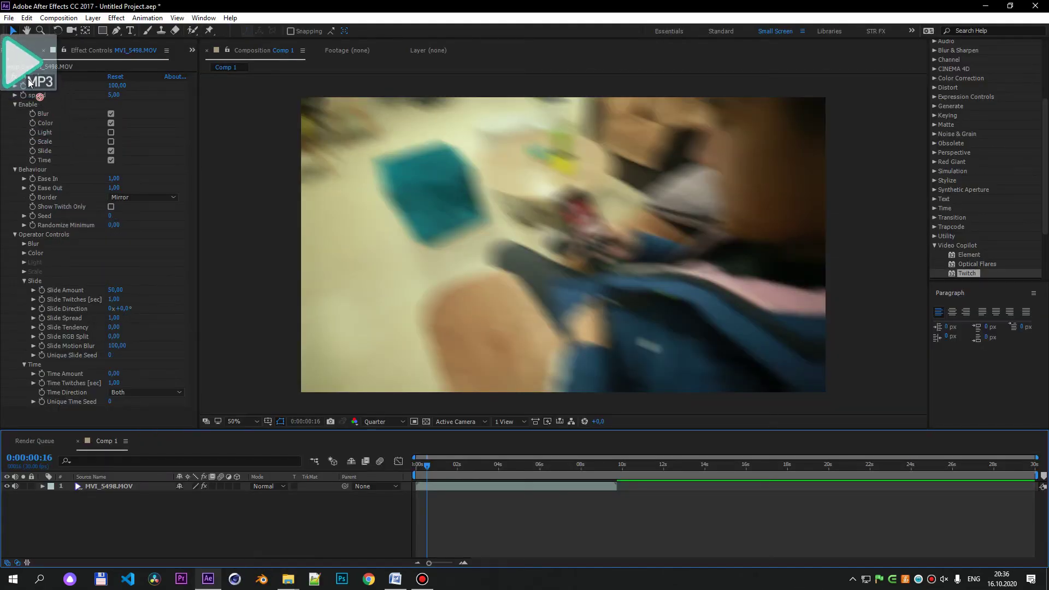
Drop TRILLETR.mp3 into the Project panel and add it to Comp 1 as layer 2.
{"action": "left_click_drag", "start_coordinate": [30, 82], "coordinate": [102, 281]}
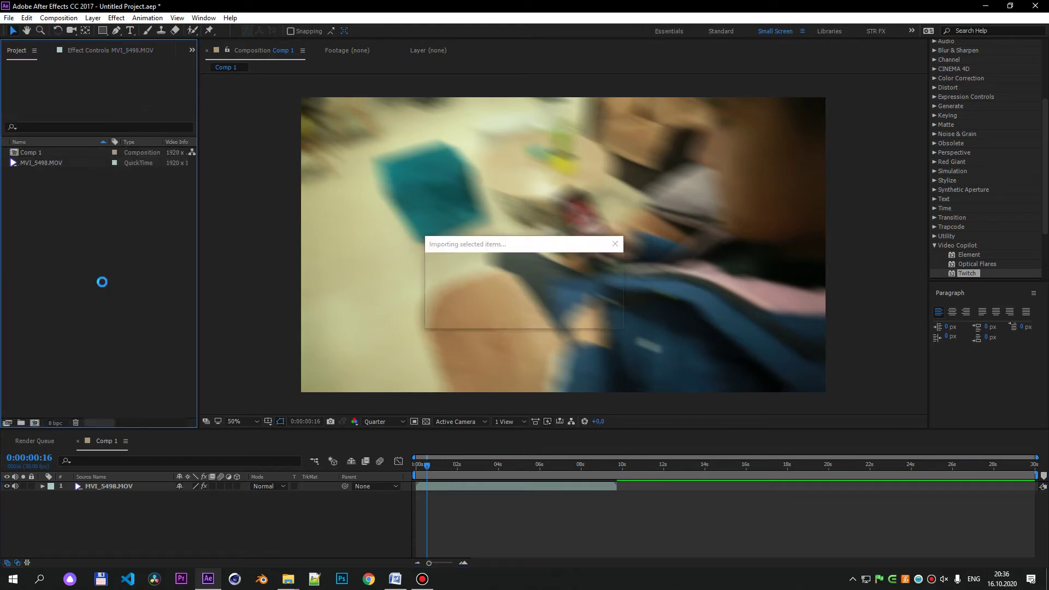
{"action": "left_click_drag", "start_coordinate": [61, 176], "coordinate": [156, 522]}
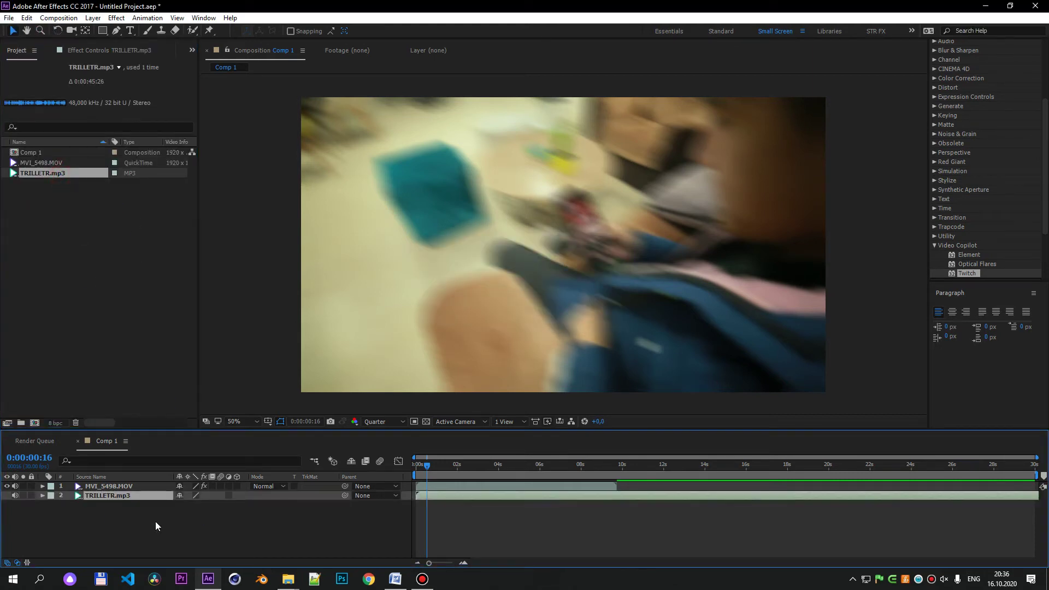
{"action": "left_click", "coordinate": [90, 55]}
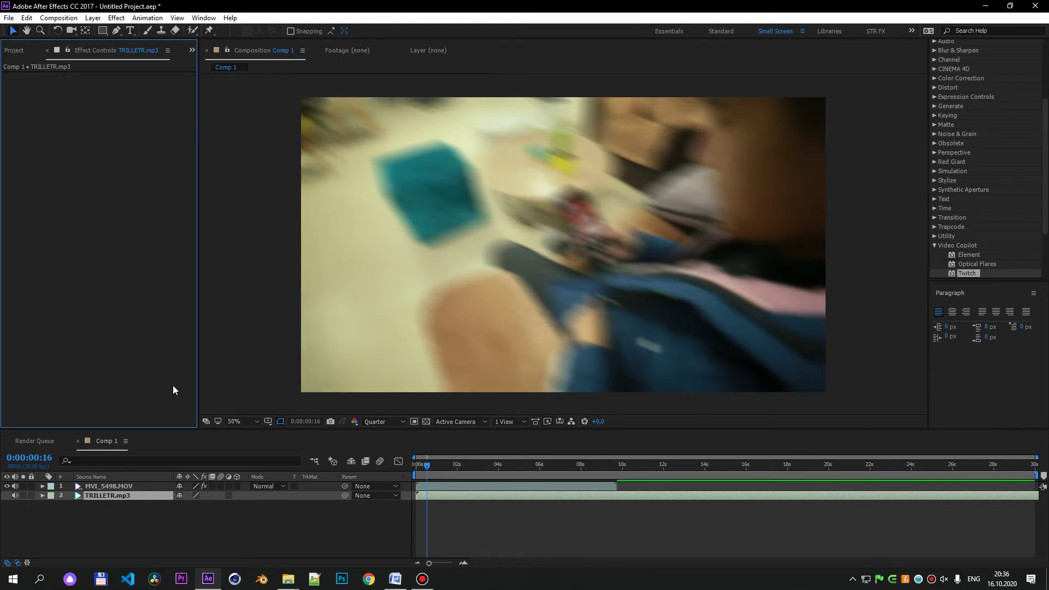
{"action": "left_click", "coordinate": [125, 498]}
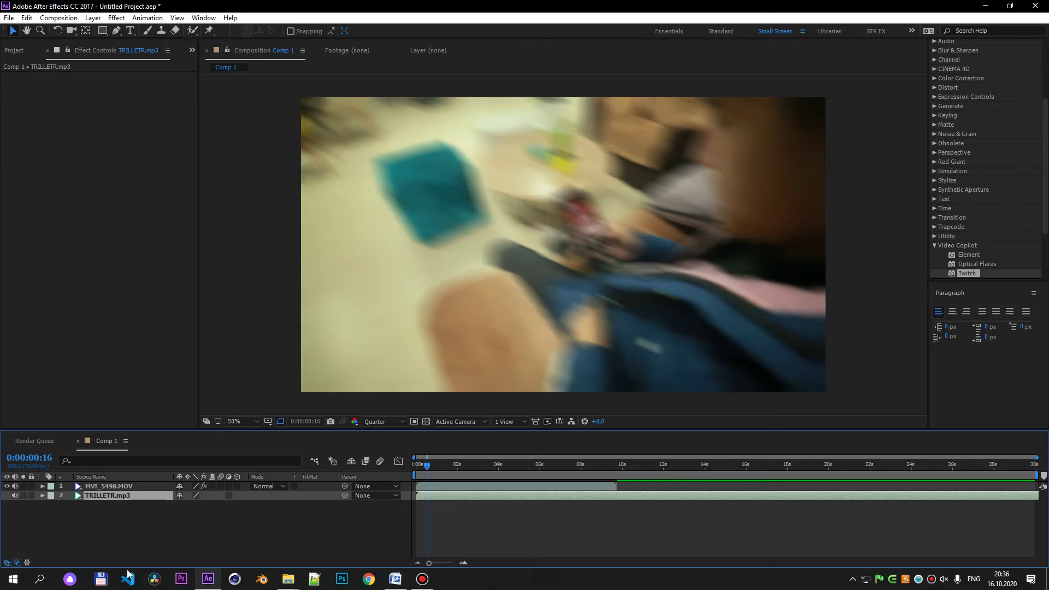
{"action": "left_click", "coordinate": [141, 543]}
{"action": "left_click", "coordinate": [140, 499]}
{"action": "double_click", "coordinate": [149, 7]}
{"action": "double_click", "coordinate": [451, 56]}
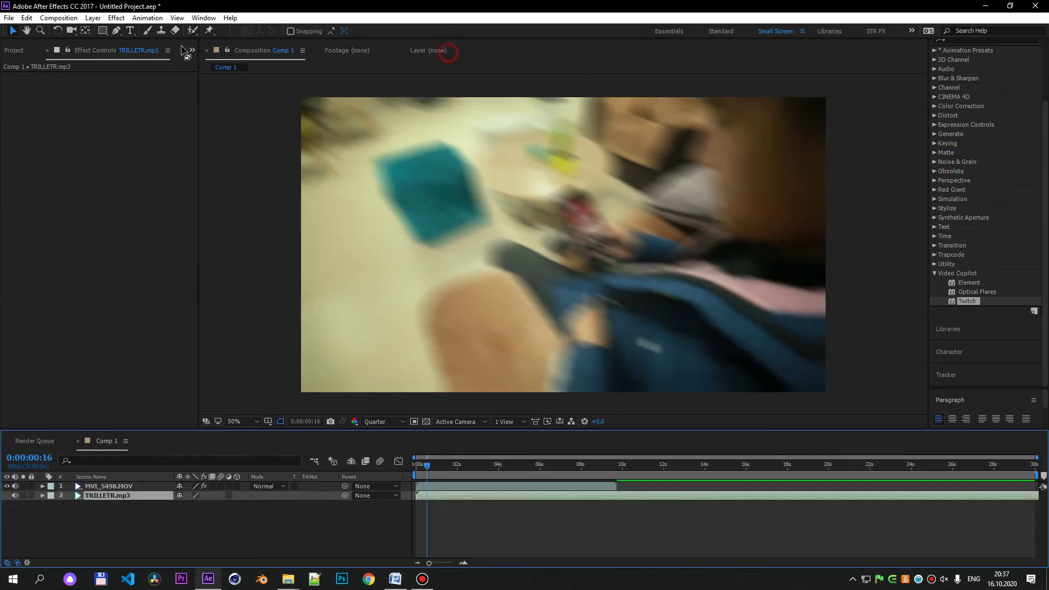
{"action": "left_click", "coordinate": [204, 18]}
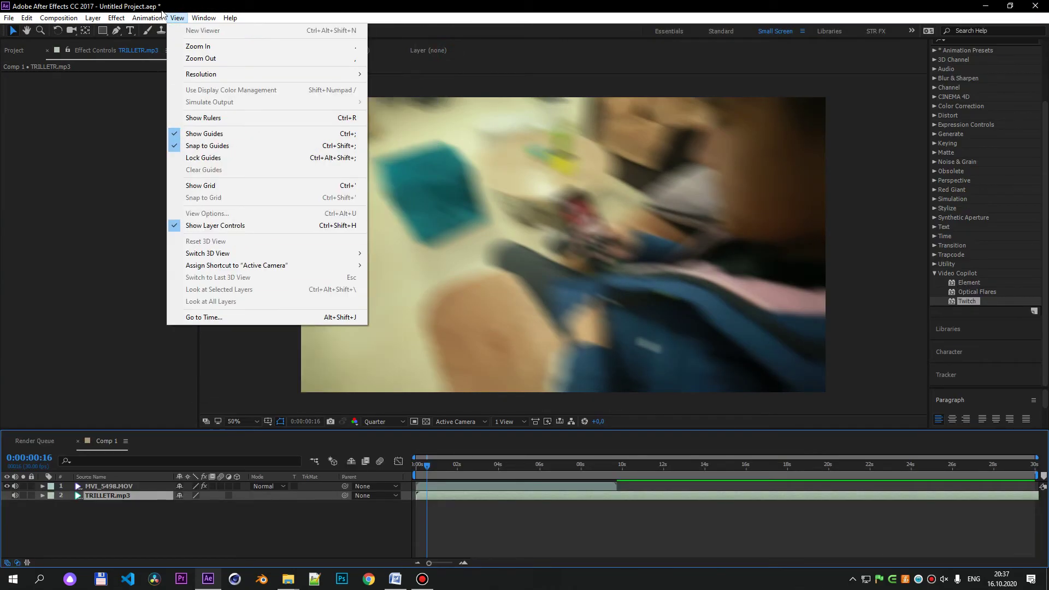
Run Animation > Keyframe Assistant > Convert Audio to Keyframes on TRILLETR.mp3.
{"action": "mouse_move", "coordinate": [147, 18]}
{"action": "mouse_move", "coordinate": [196, 136]}
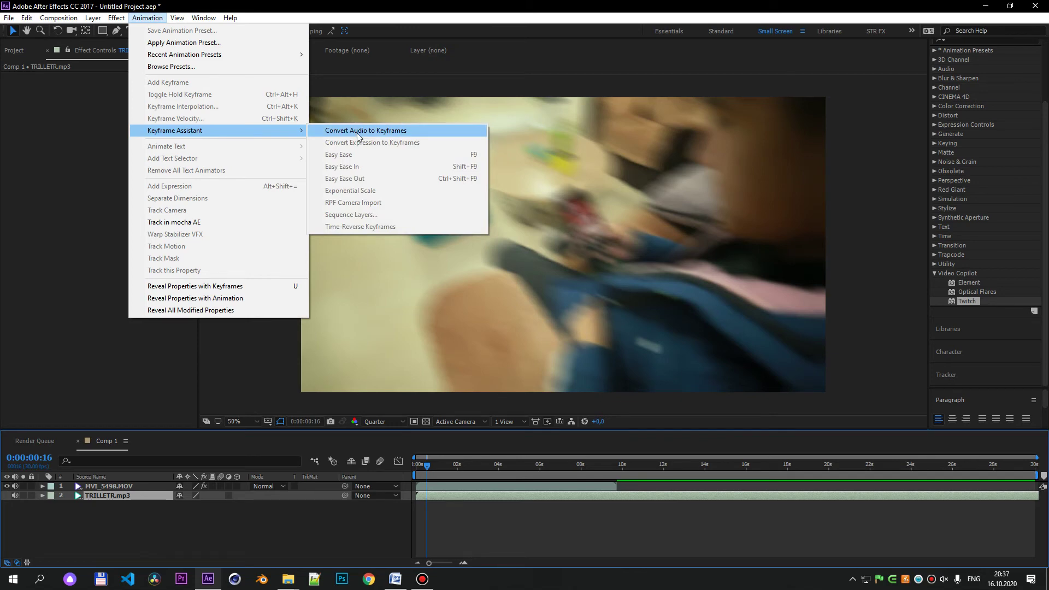
{"action": "left_click", "coordinate": [357, 133]}
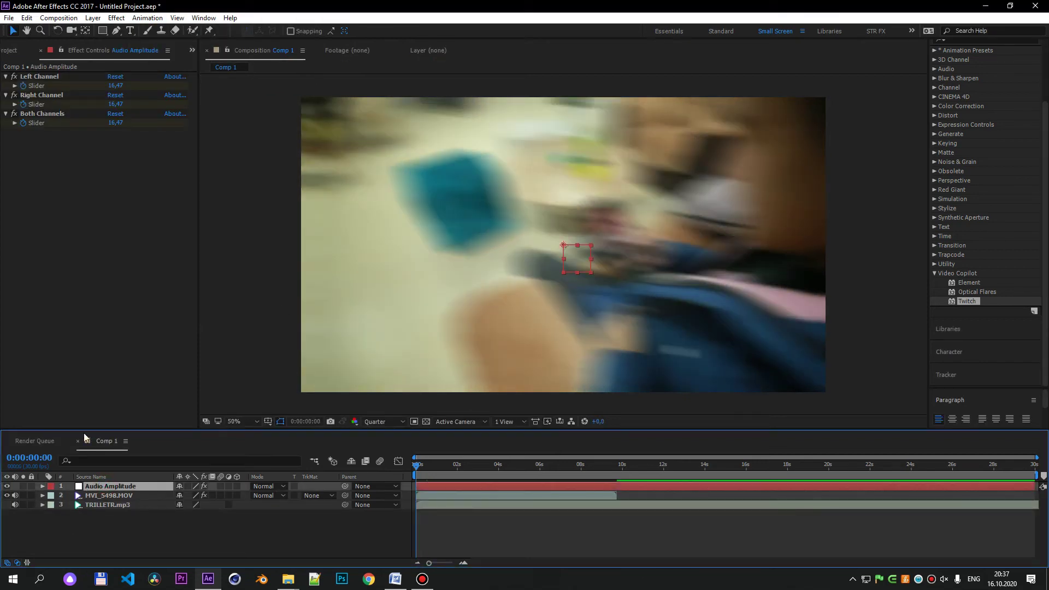
Delete the Left Channel and Right Channel effects from the Audio Amplitude layer.
{"action": "left_click", "coordinate": [41, 77]}
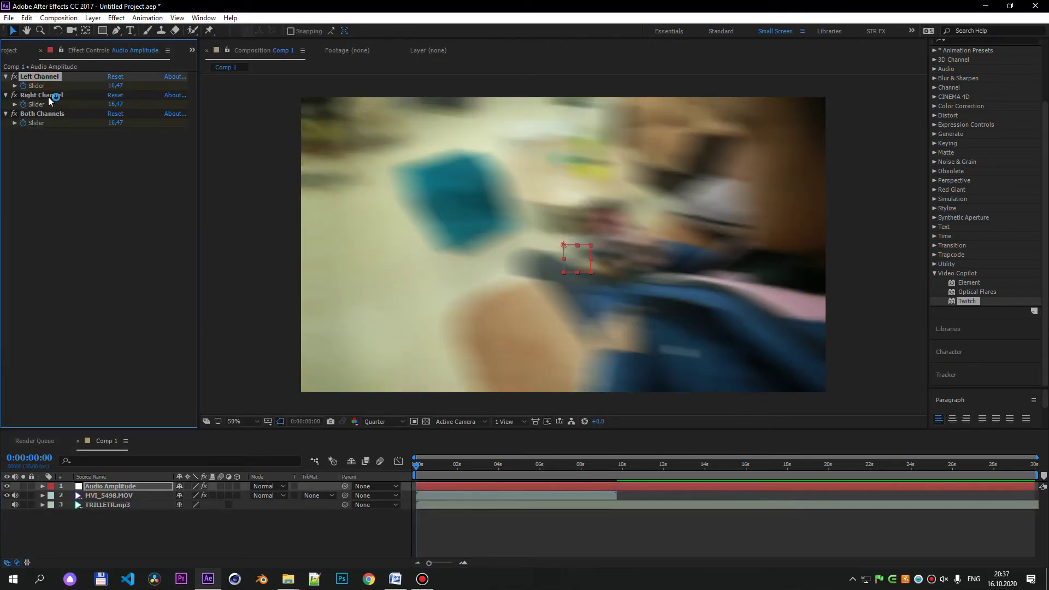
{"action": "left_click", "coordinate": [49, 96], "text": "ctrl"}
{"action": "key", "text": "Delete"}
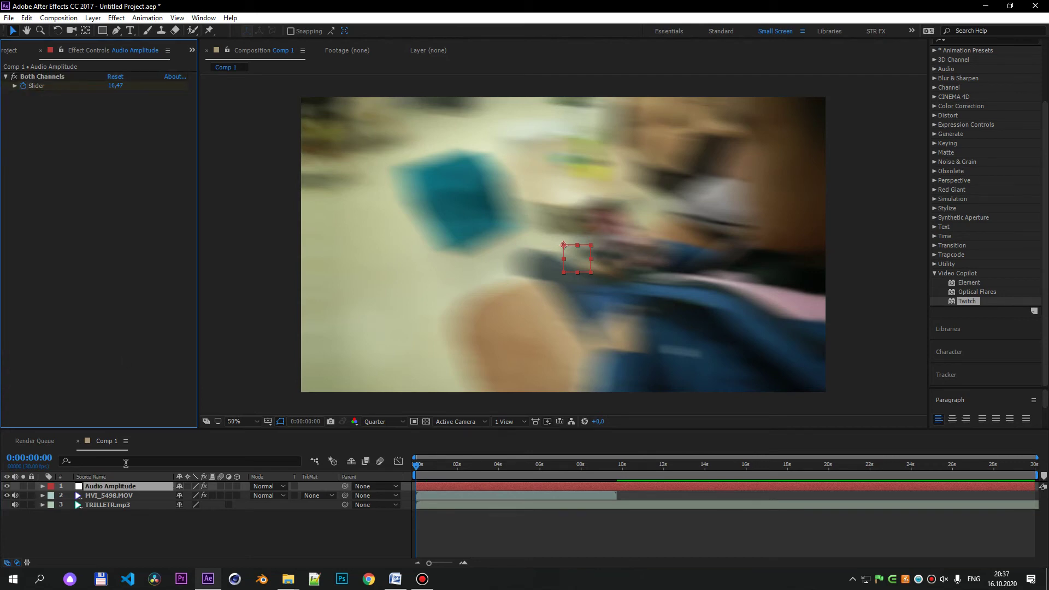
Expand Audio Amplitude down to its Both Channels Slider, enlarge the timeline, and show MVI_5498.MOV's Twitch.
{"action": "left_click", "coordinate": [123, 495]}
{"action": "left_click", "coordinate": [121, 486]}
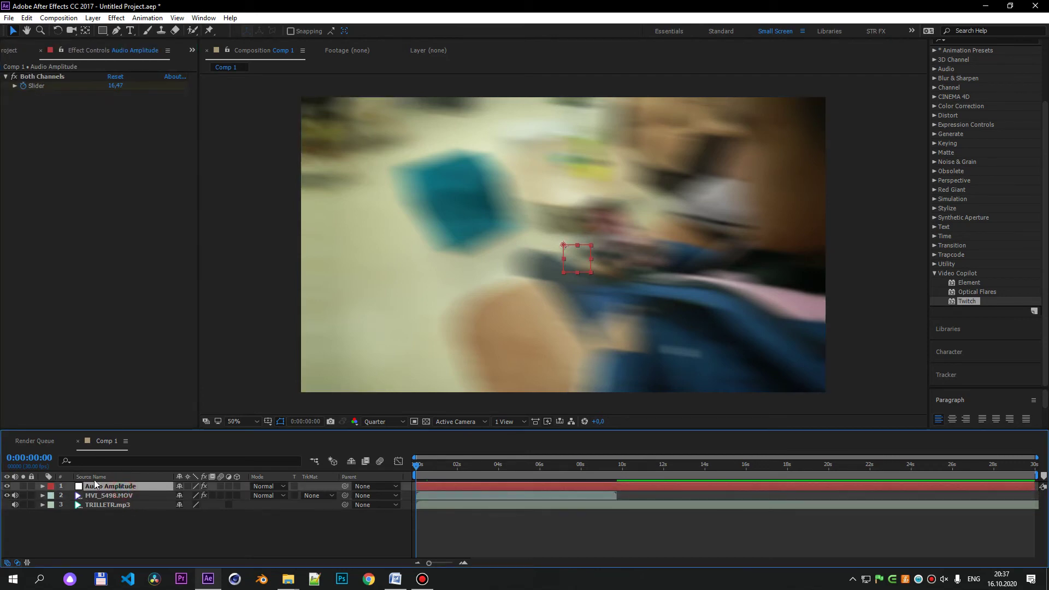
{"action": "left_click", "coordinate": [43, 486]}
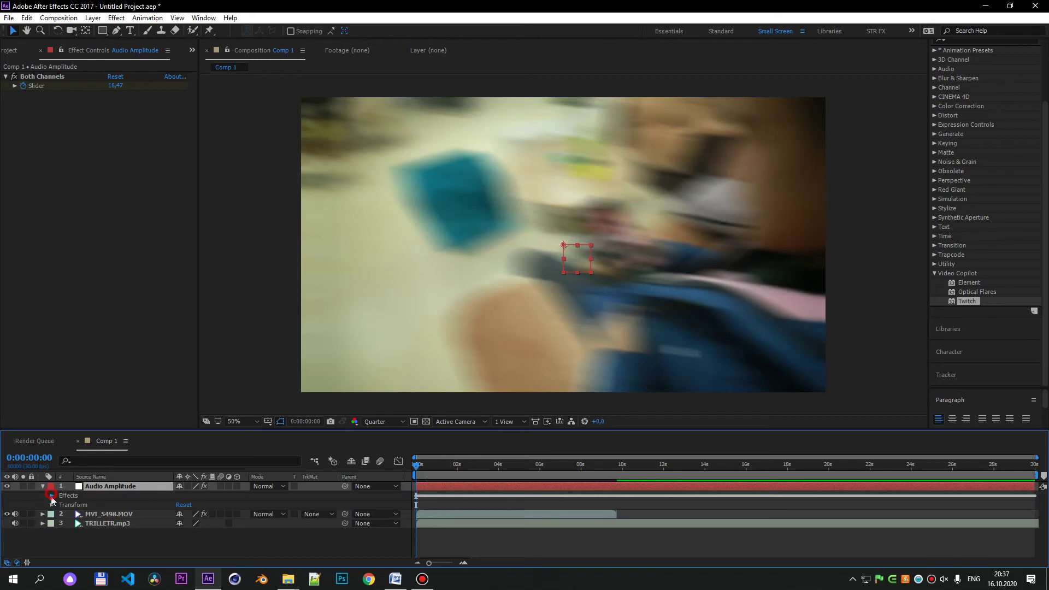
{"action": "left_click", "coordinate": [52, 496]}
{"action": "left_click", "coordinate": [61, 505]}
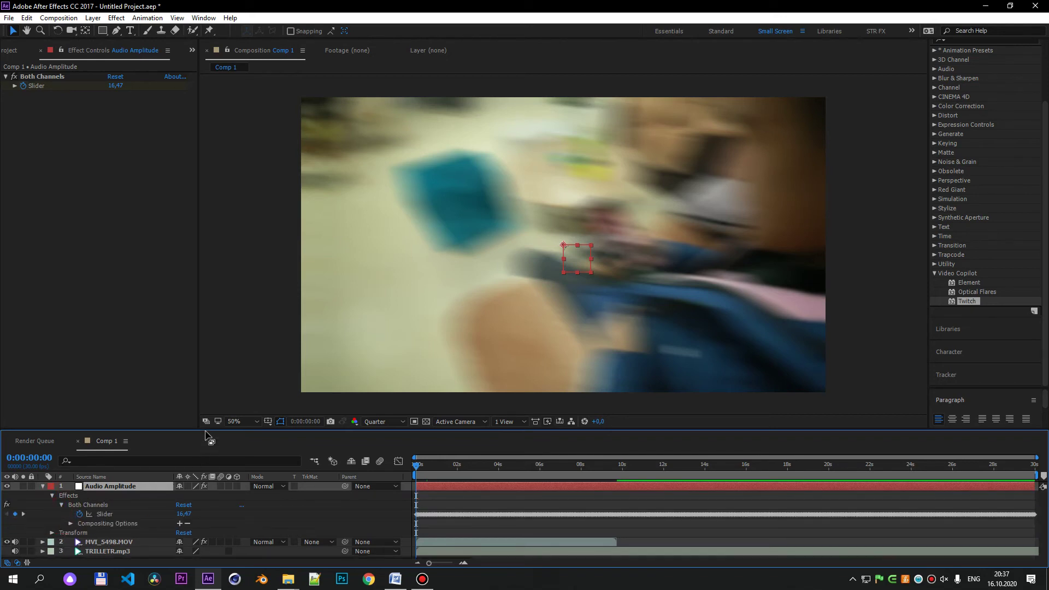
{"action": "left_click_drag", "start_coordinate": [207, 431], "coordinate": [202, 362]}
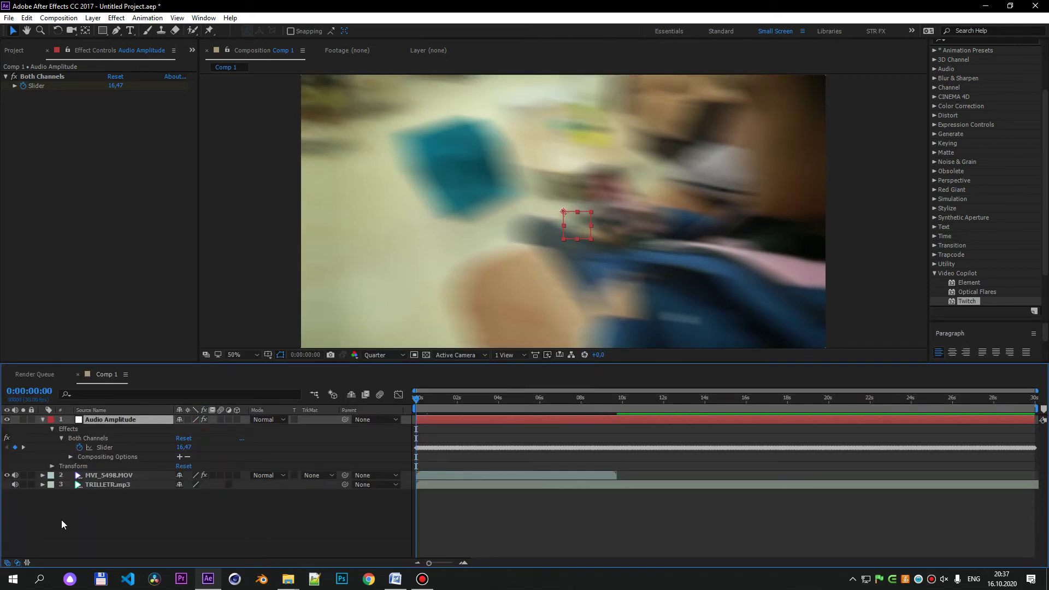
{"action": "left_click", "coordinate": [98, 476]}
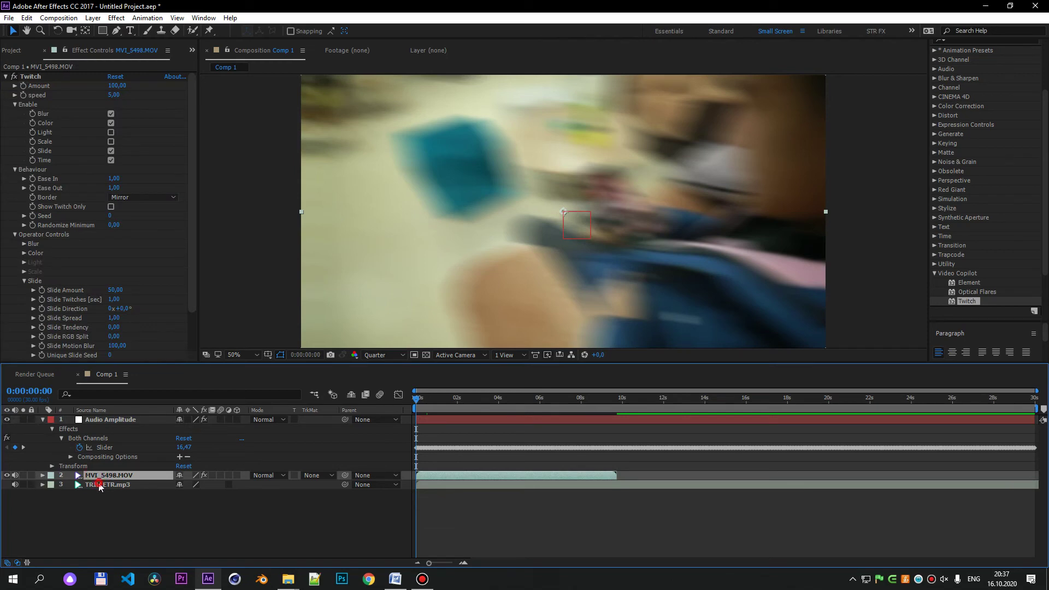
Leave only Slide enabled in Twitch by unchecking Blur, Color and Time.
{"action": "left_click", "coordinate": [98, 483]}
{"action": "left_click", "coordinate": [101, 476]}
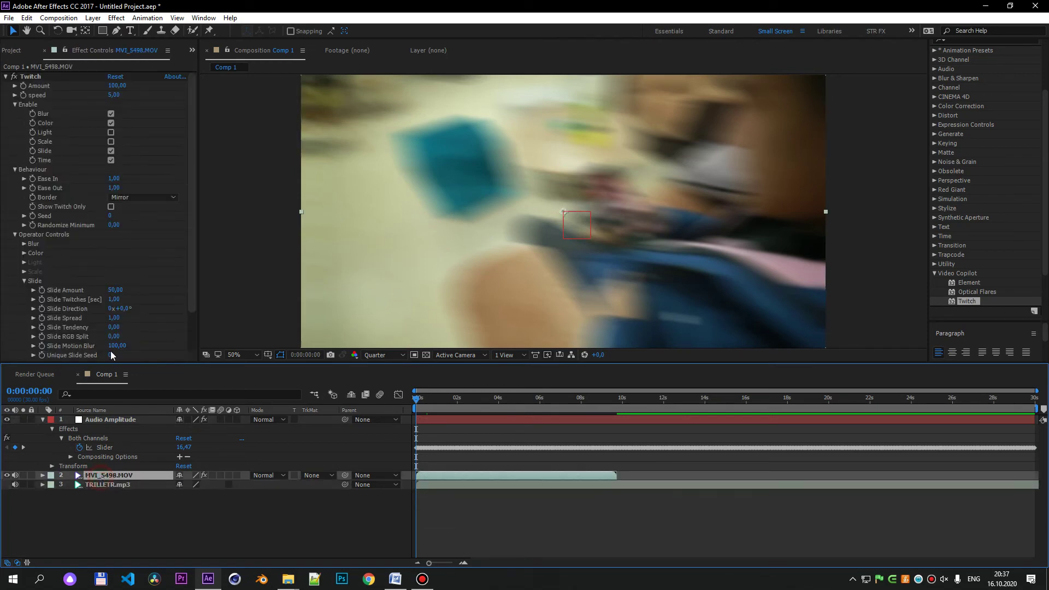
{"action": "left_click", "coordinate": [111, 122]}
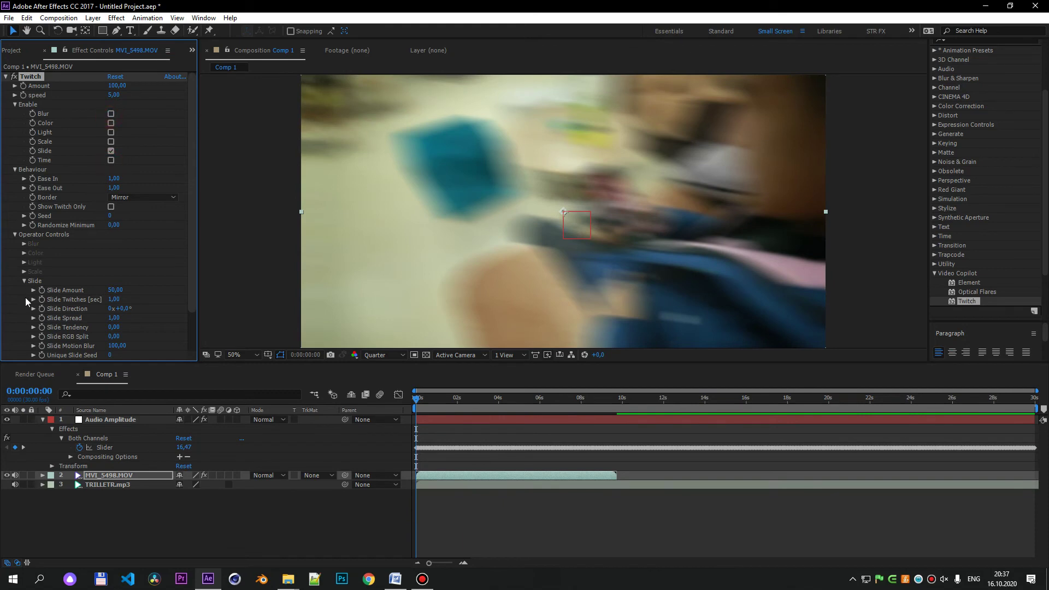
{"action": "scroll", "coordinate": [25, 298], "scroll_direction": "down", "scroll_amount": 3}
Link Slide Amount by expression to the Audio Amplitude Both Channels Slider and preview.
{"action": "left_click", "coordinate": [42, 244], "text": "alt"}
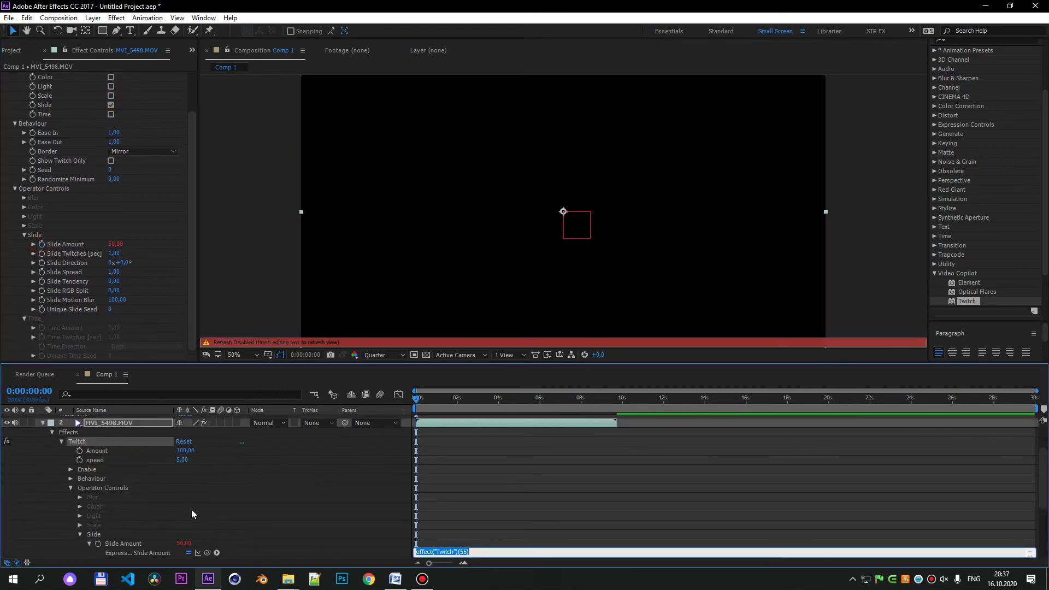
{"action": "mouse_move", "coordinate": [206, 552]}
{"action": "left_mouse_down"}
{"action": "mouse_move", "coordinate": [148, 474]}
{"action": "mouse_move", "coordinate": [104, 448]}
{"action": "left_mouse_up"}
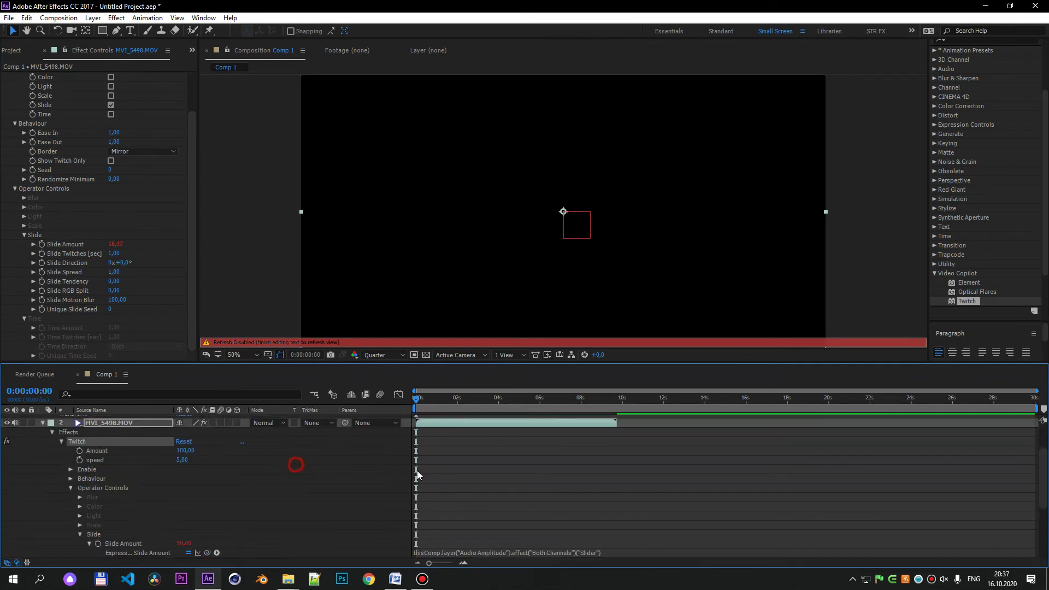
{"action": "key", "text": "space"}
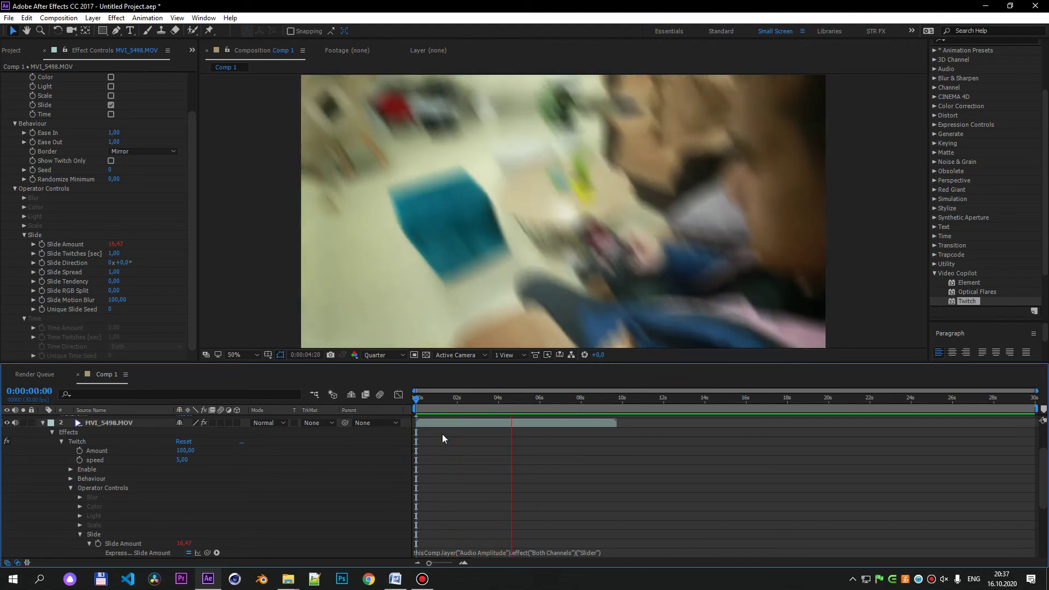
Stop the preview and close the Save dialog without saving the project.
{"action": "key", "text": "space"}
{"action": "scroll", "coordinate": [607, 486], "scroll_direction": "down", "scroll_amount": 2}
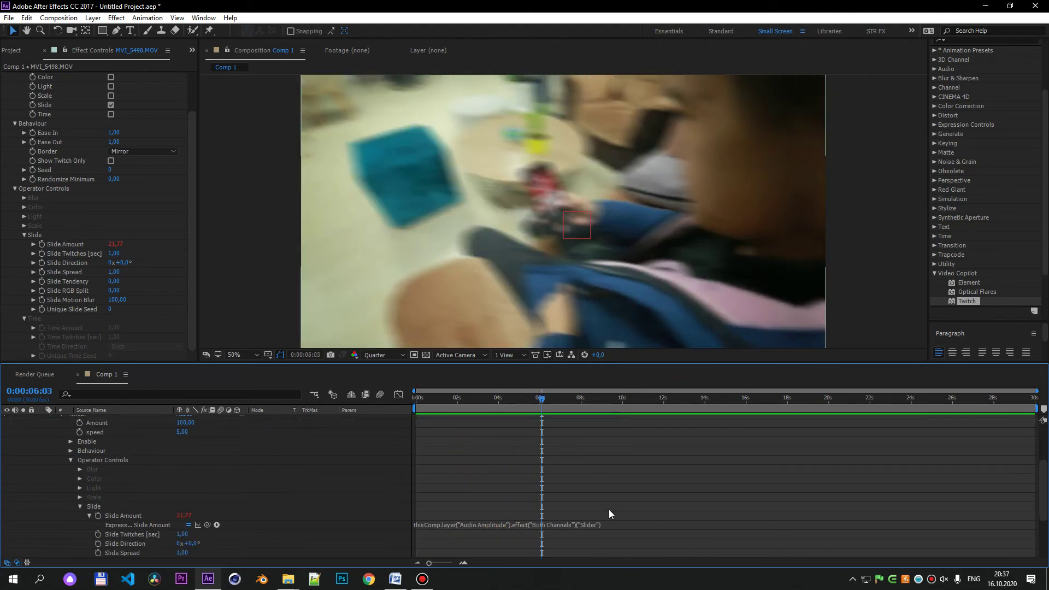
{"action": "key", "text": "ctrl+s"}
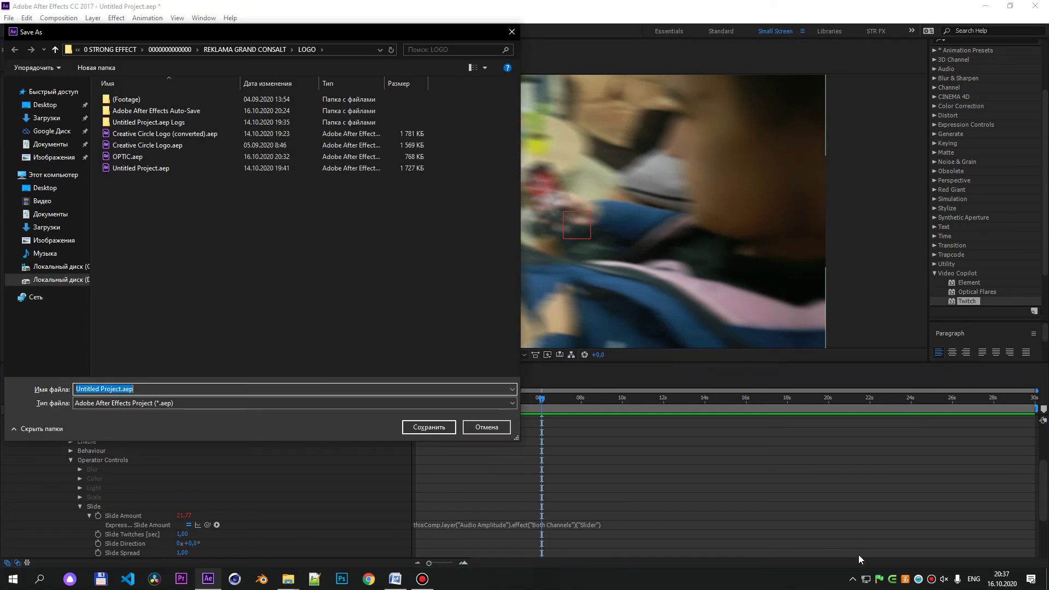
{"action": "left_click", "coordinate": [481, 425]}
Raise the system volume to 100 and replay the preview, stopping at 0:00:04:18.
{"action": "left_click", "coordinate": [943, 579]}
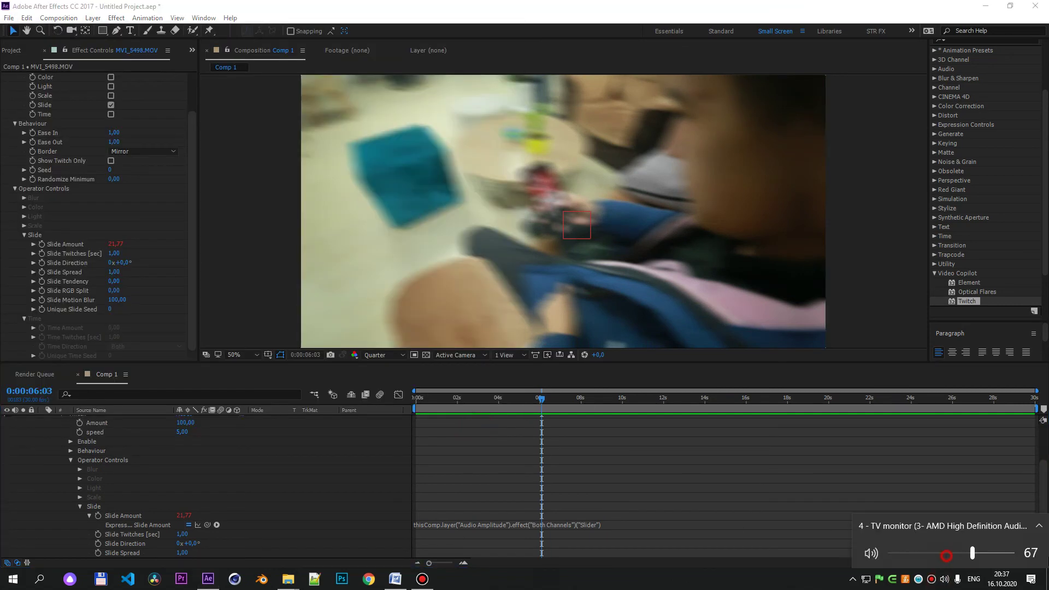
{"action": "left_click", "coordinate": [1011, 552]}
{"action": "left_click", "coordinate": [670, 494]}
{"action": "key", "text": "space"}
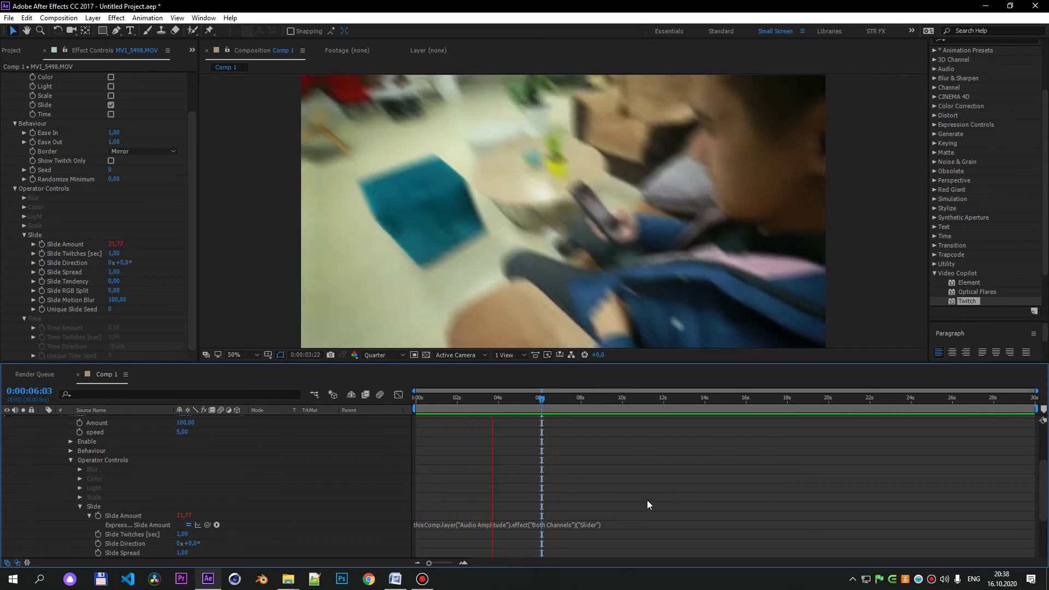
{"action": "left_click", "coordinate": [640, 493]}
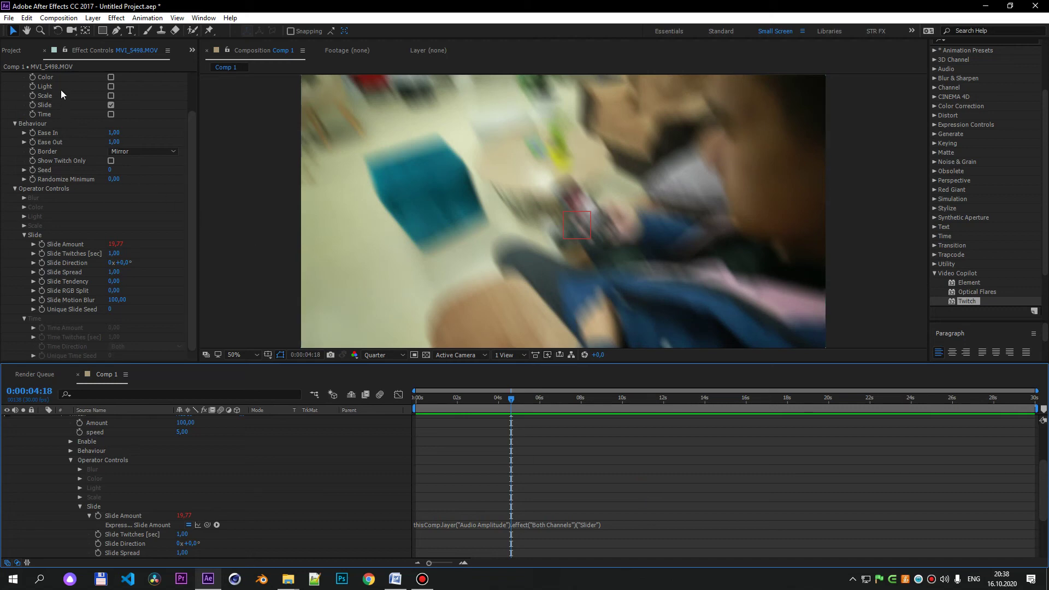
Collapse all layer properties in the timeline and minimize After Effects.
{"action": "scroll", "coordinate": [60, 97], "scroll_direction": "up", "scroll_amount": 2}
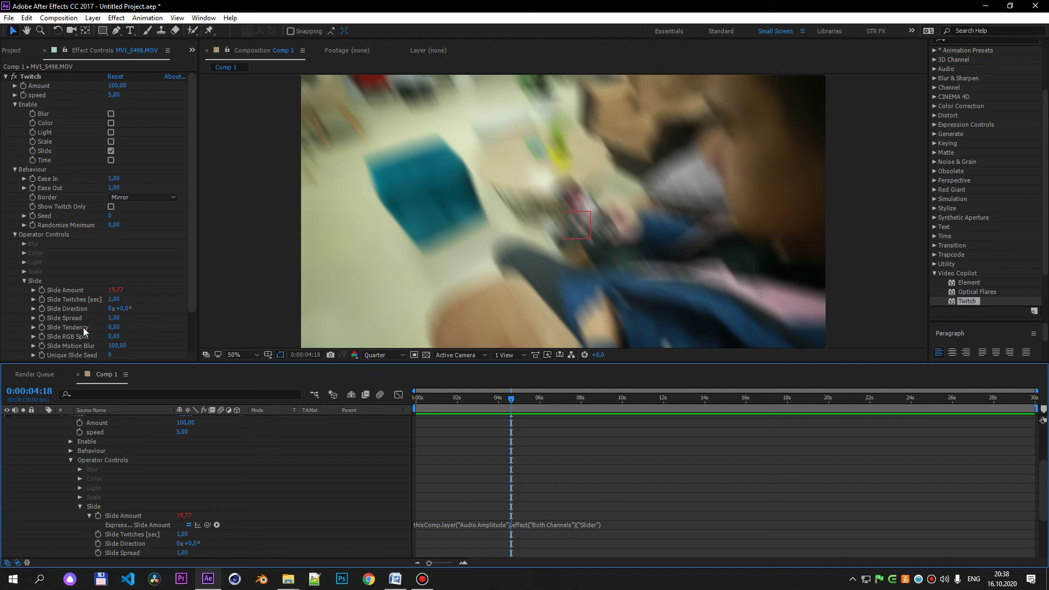
{"action": "scroll", "coordinate": [117, 437], "scroll_direction": "up", "scroll_amount": 3}
{"action": "left_click", "coordinate": [111, 422]}
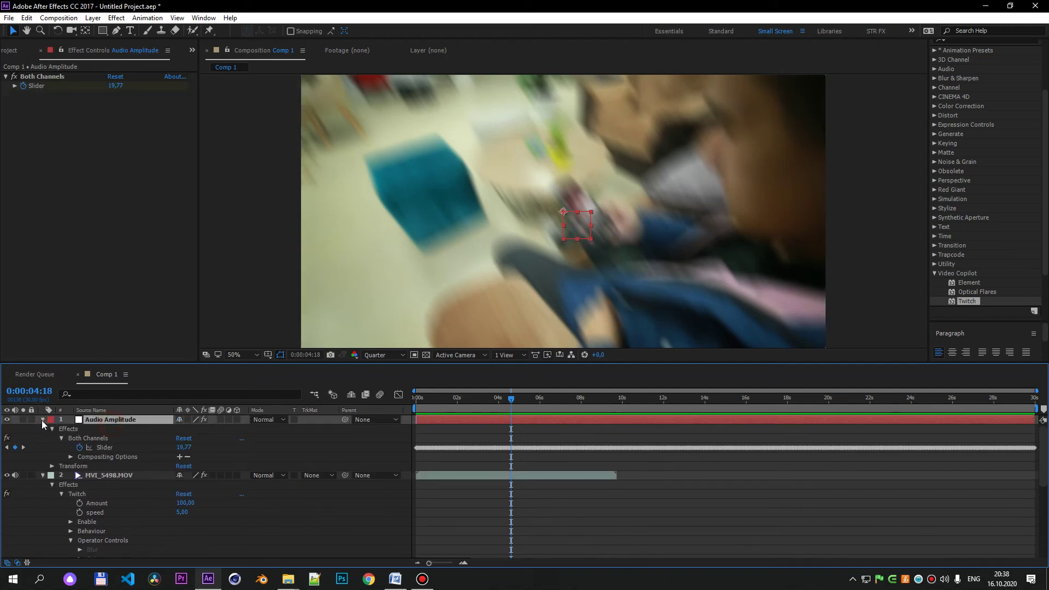
{"action": "key", "text": "ctrl+a"}
{"action": "key", "text": "ctrl+grave"}
{"action": "left_click", "coordinate": [112, 503]}
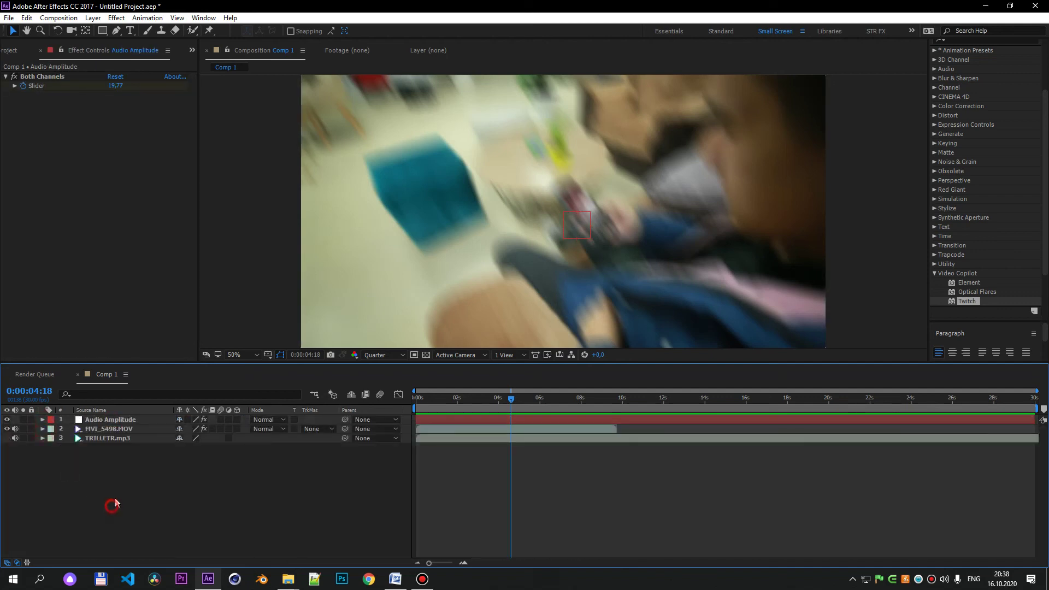
{"action": "left_click", "coordinate": [119, 431]}
{"action": "left_click", "coordinate": [117, 441]}
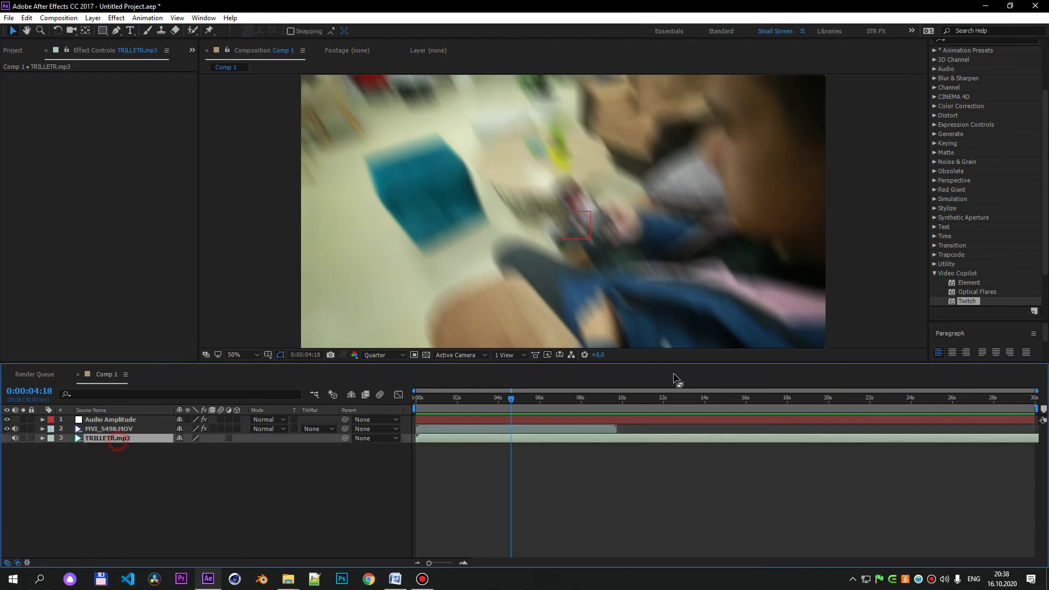
{"action": "left_click", "coordinate": [985, 6]}
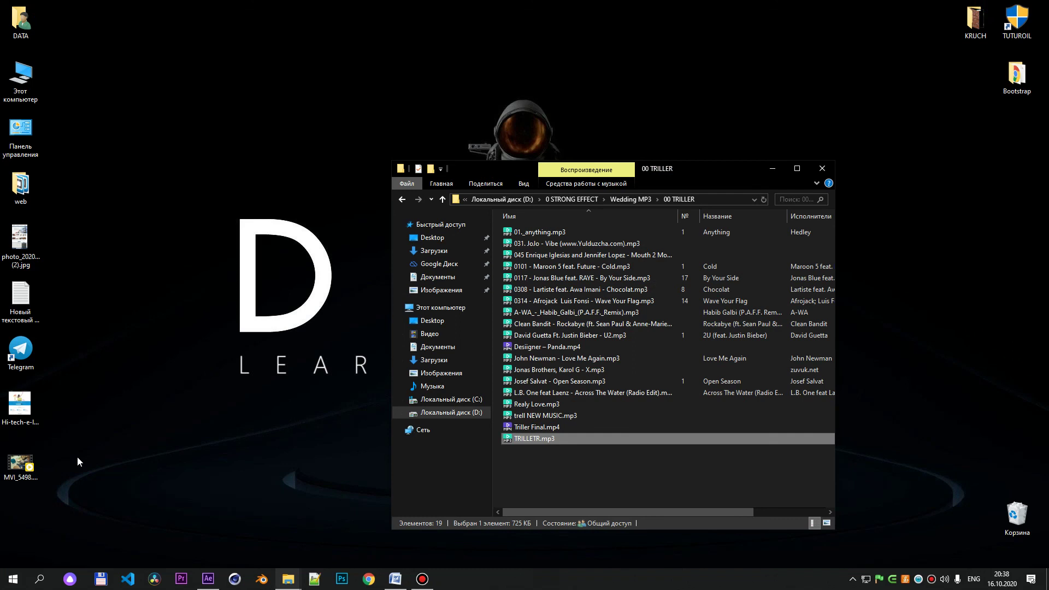
Leave the Explorer window showing TRILLETR.mp3 and bring After Effects back to the front.
{"action": "left_click", "coordinate": [216, 507]}
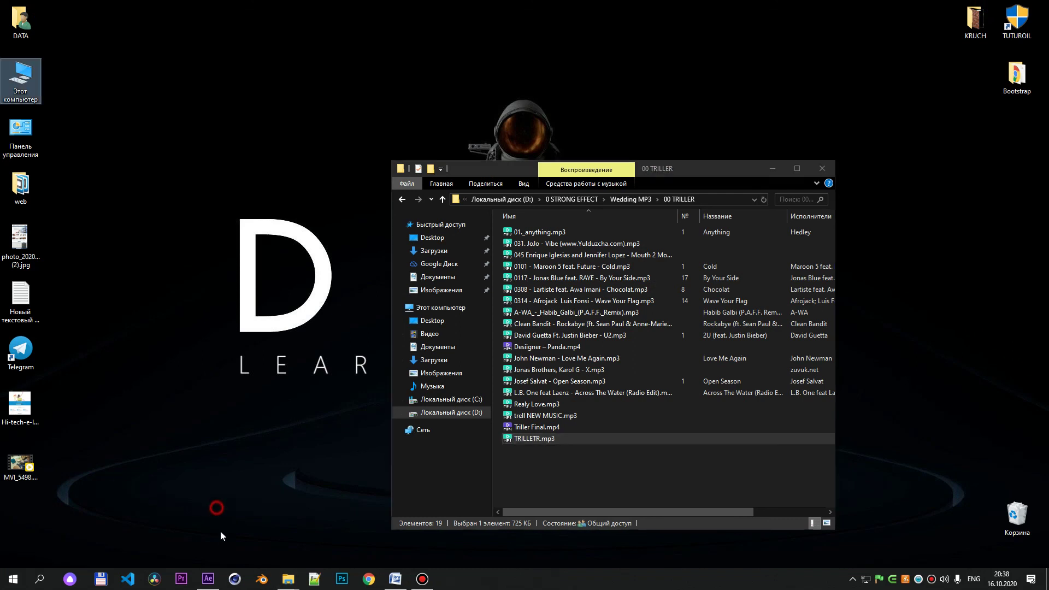
{"action": "left_click", "coordinate": [213, 574]}
Mute the Windows system volume by dragging its slider to 0.
{"action": "left_click", "coordinate": [951, 571]}
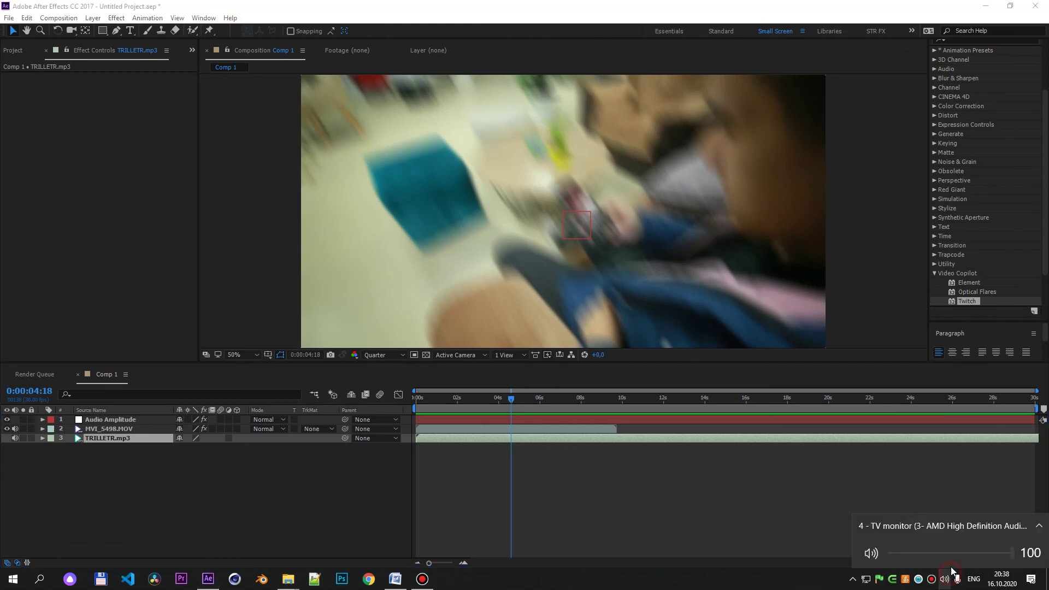
{"action": "left_click_drag", "start_coordinate": [1010, 553], "coordinate": [719, 552]}
{"action": "left_click", "coordinate": [334, 519]}
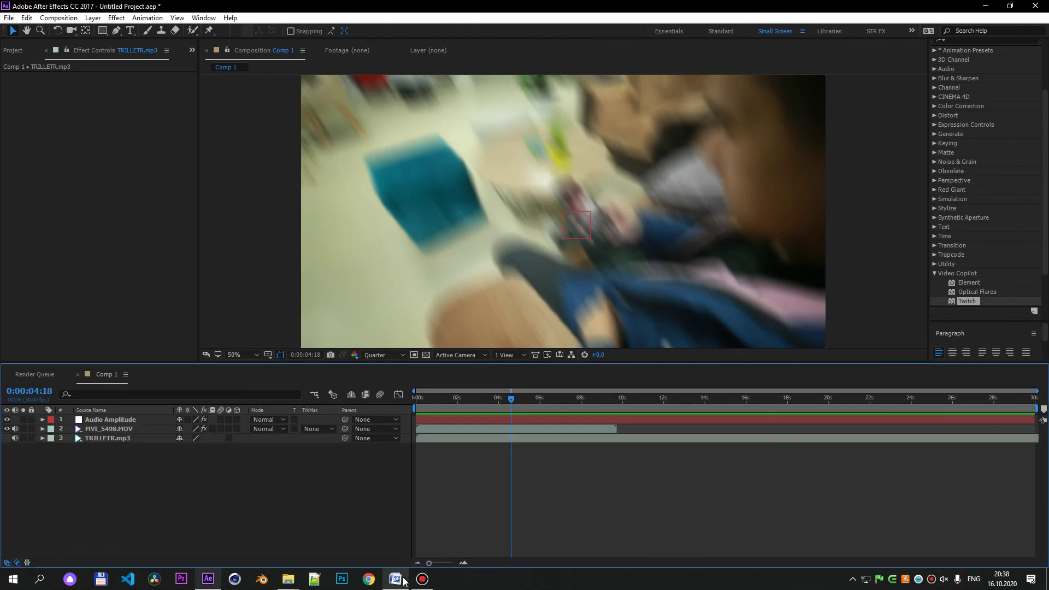
Check the TRILLETR.mp3 item, deselect all layers, and bring up Save As for the project.
{"action": "left_click", "coordinate": [106, 164]}
{"action": "left_click", "coordinate": [8, 51]}
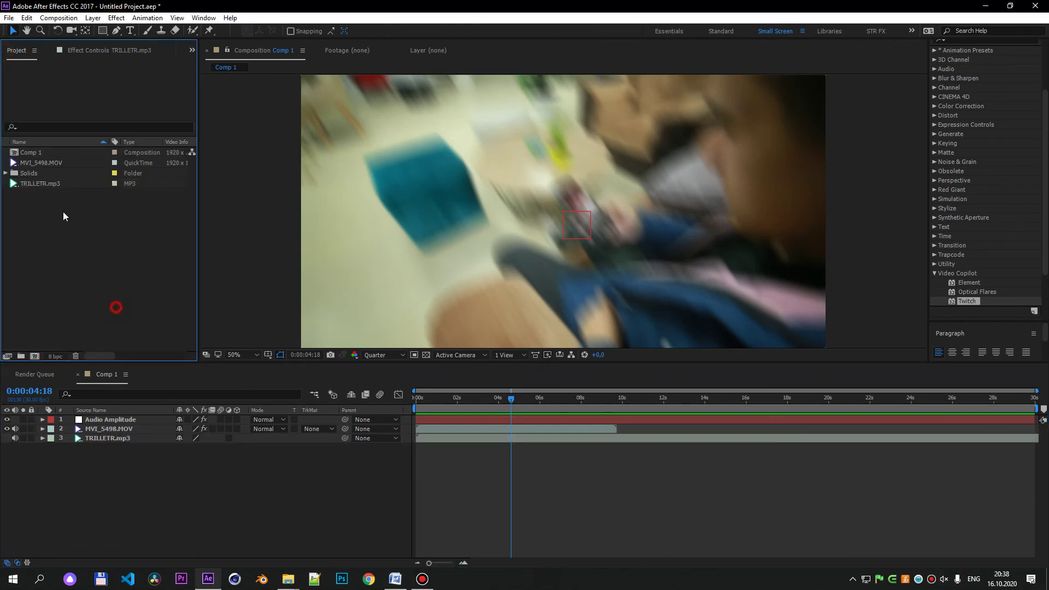
{"action": "left_click", "coordinate": [46, 184]}
{"action": "left_click", "coordinate": [71, 252]}
{"action": "left_click", "coordinate": [111, 60]}
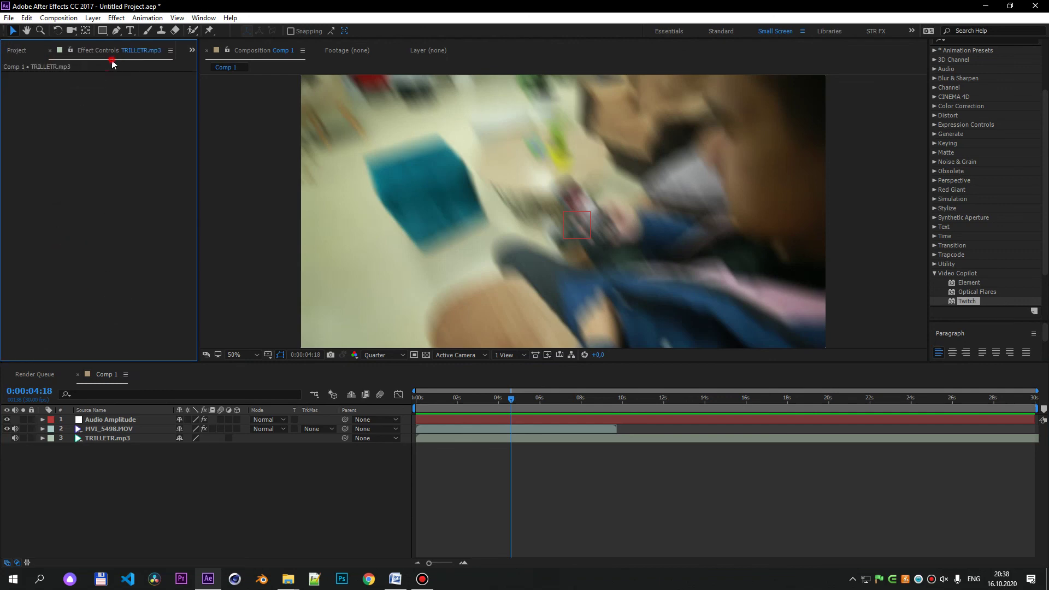
{"action": "left_click_drag", "start_coordinate": [101, 497], "coordinate": [197, 511]}
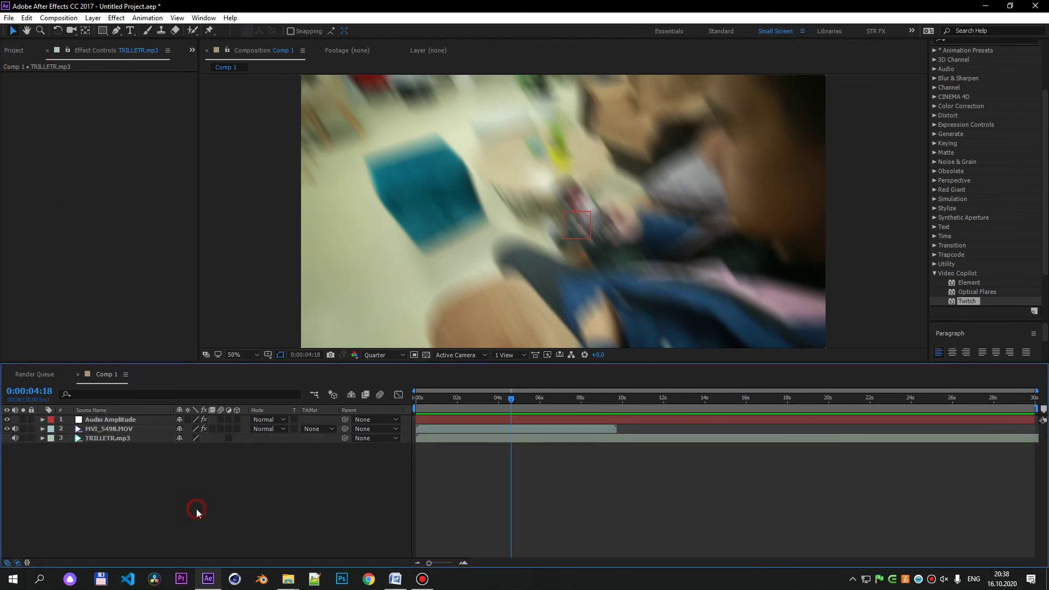
{"action": "key", "text": "ctrl+shift+s"}
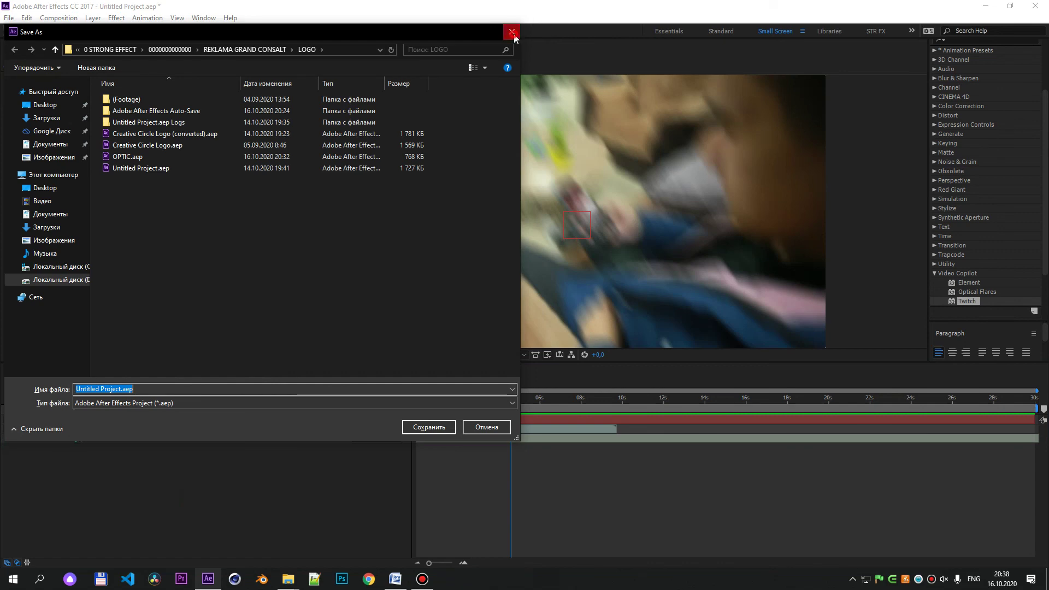
Close the app and choose to save changes, returning to the Save As dialog.
{"action": "left_click", "coordinate": [511, 33]}
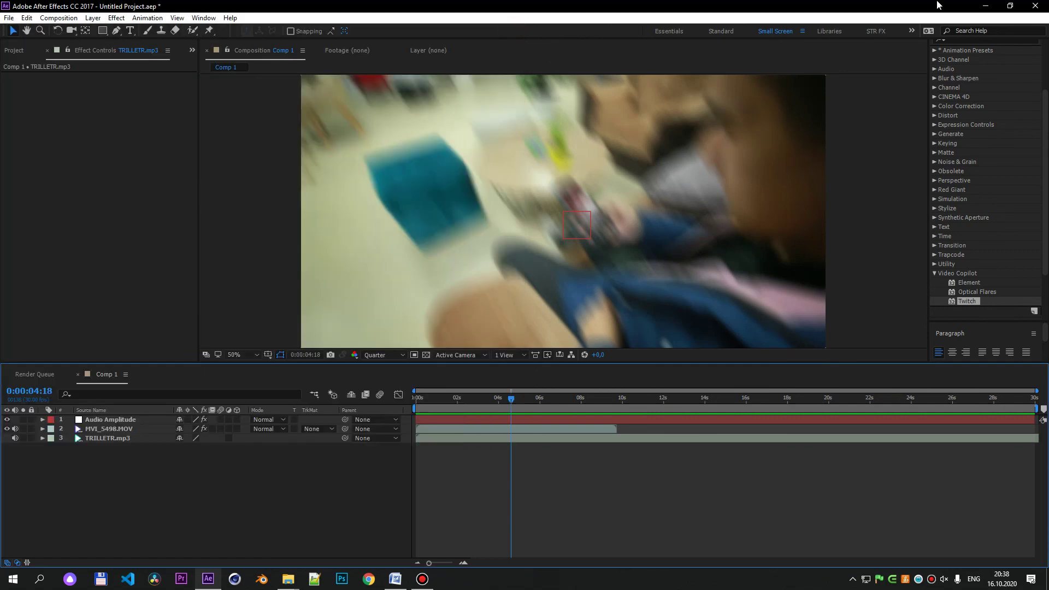
{"action": "left_click", "coordinate": [1037, 13]}
{"action": "left_click", "coordinate": [496, 304]}
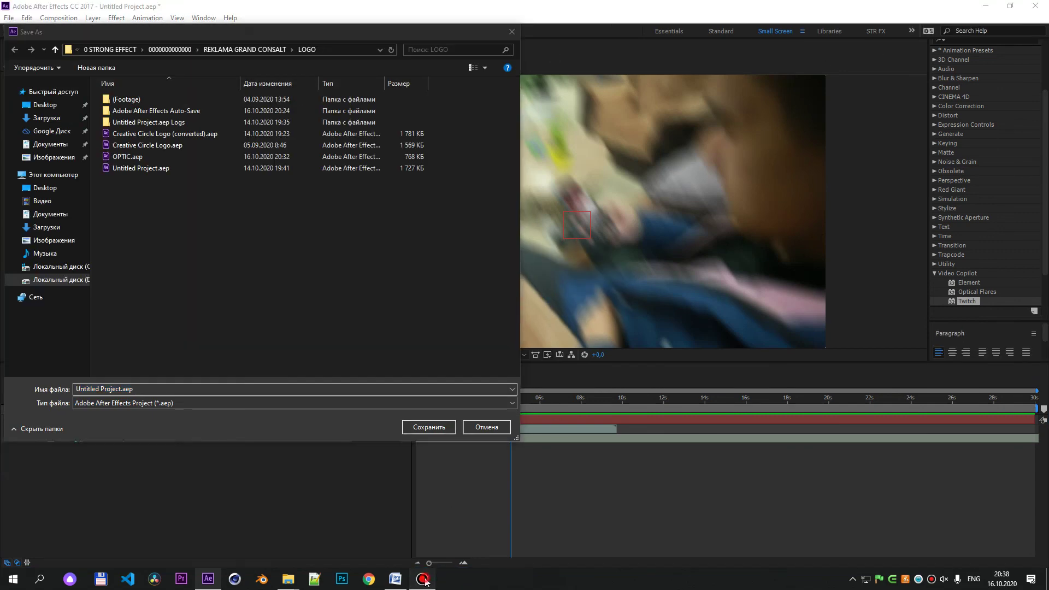
{"action": "left_click", "coordinate": [425, 581]}
{"action": "left_click", "coordinate": [198, 389]}
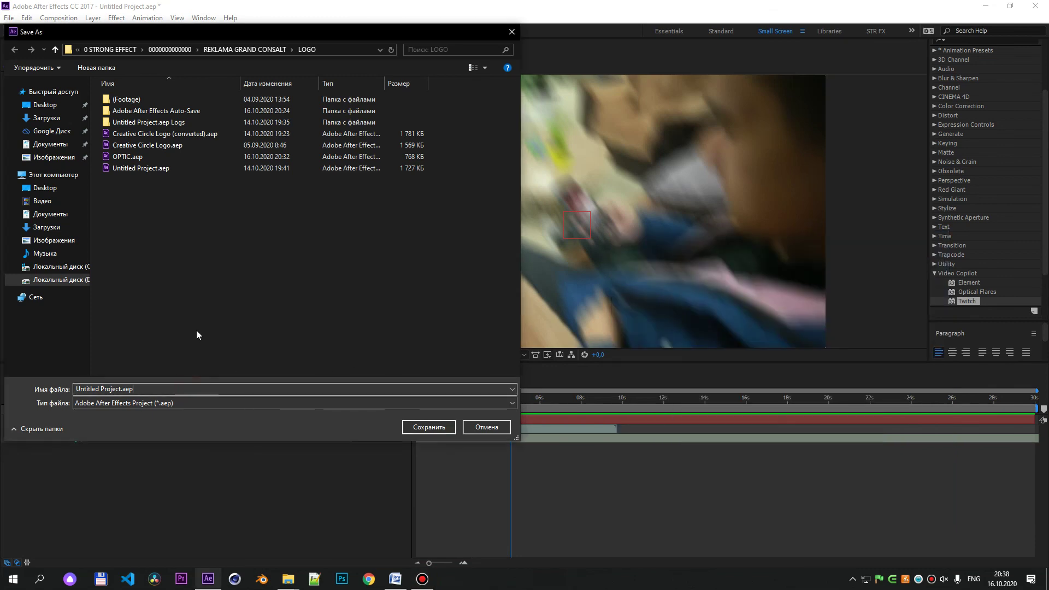
Save the project as Untitled Project.aep in D:\0 STRONG EFFECT.
{"action": "left_click", "coordinate": [170, 49]}
{"action": "left_click", "coordinate": [104, 49]}
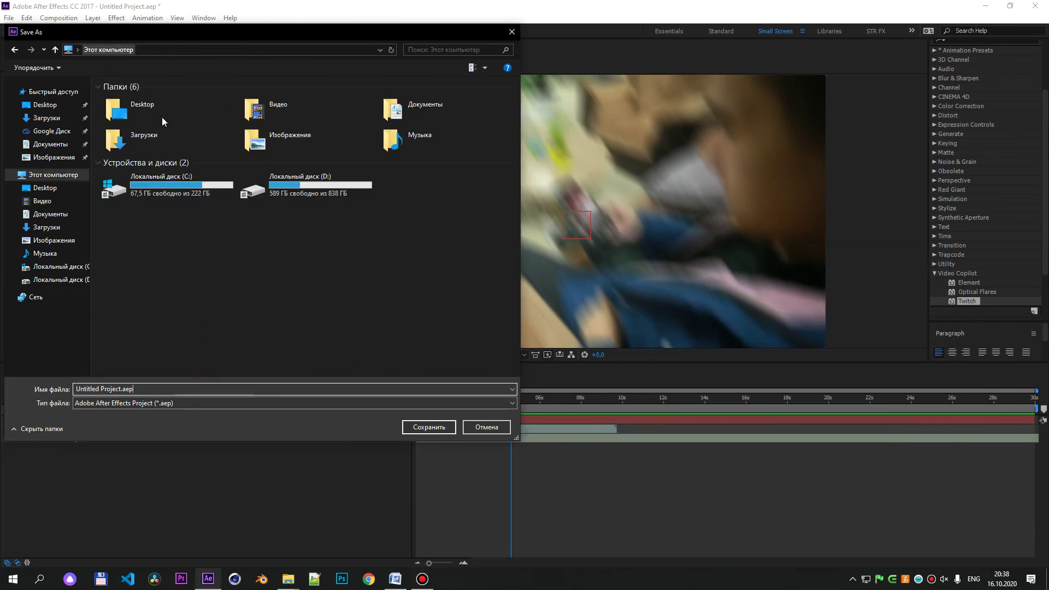
{"action": "double_click", "coordinate": [284, 184]}
{"action": "double_click", "coordinate": [190, 121]}
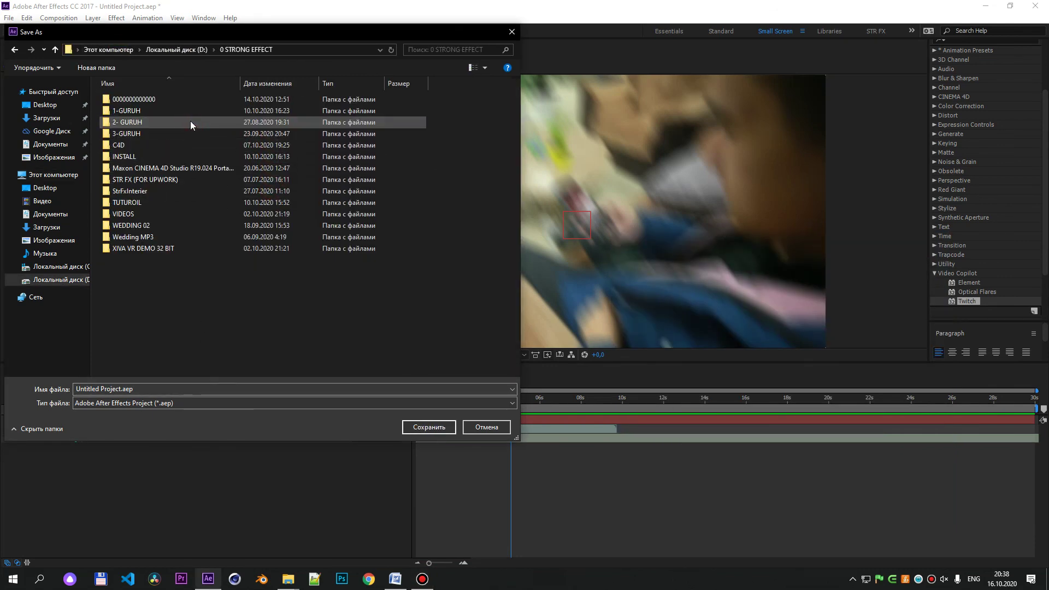
{"action": "key", "text": "Down"}
{"action": "key", "text": "Return"}
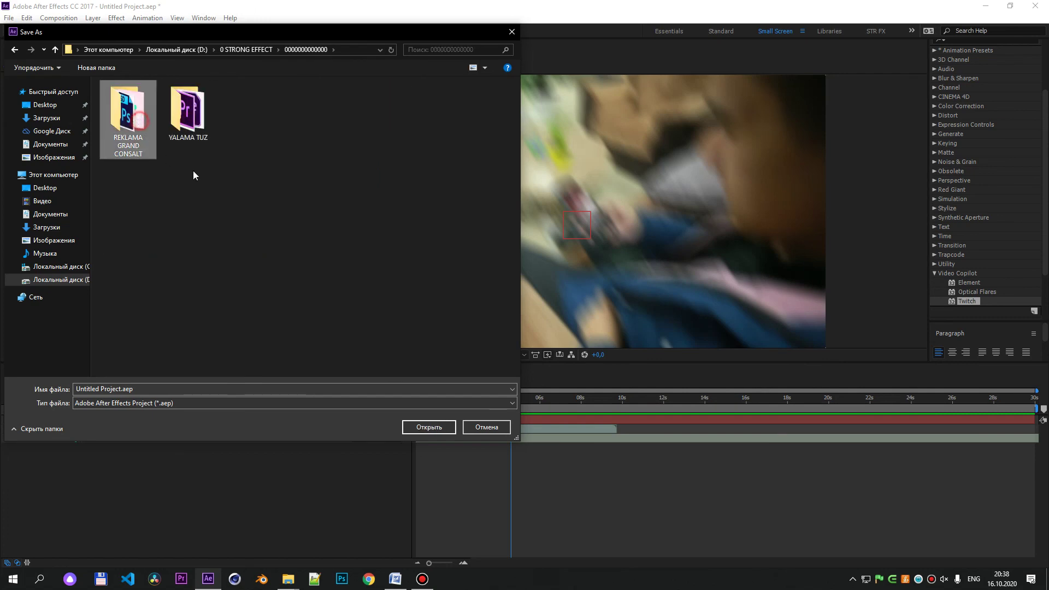
{"action": "key", "text": "Return"}
{"action": "key", "text": "BackSpace"}
{"action": "key", "text": "BackSpace"}
{"action": "key", "text": "Return"}
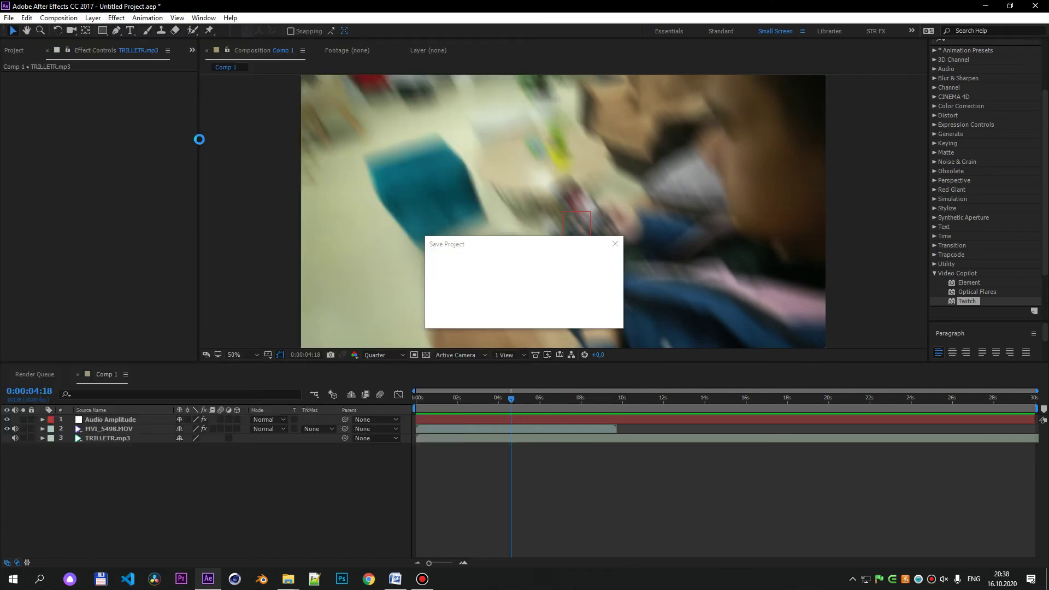